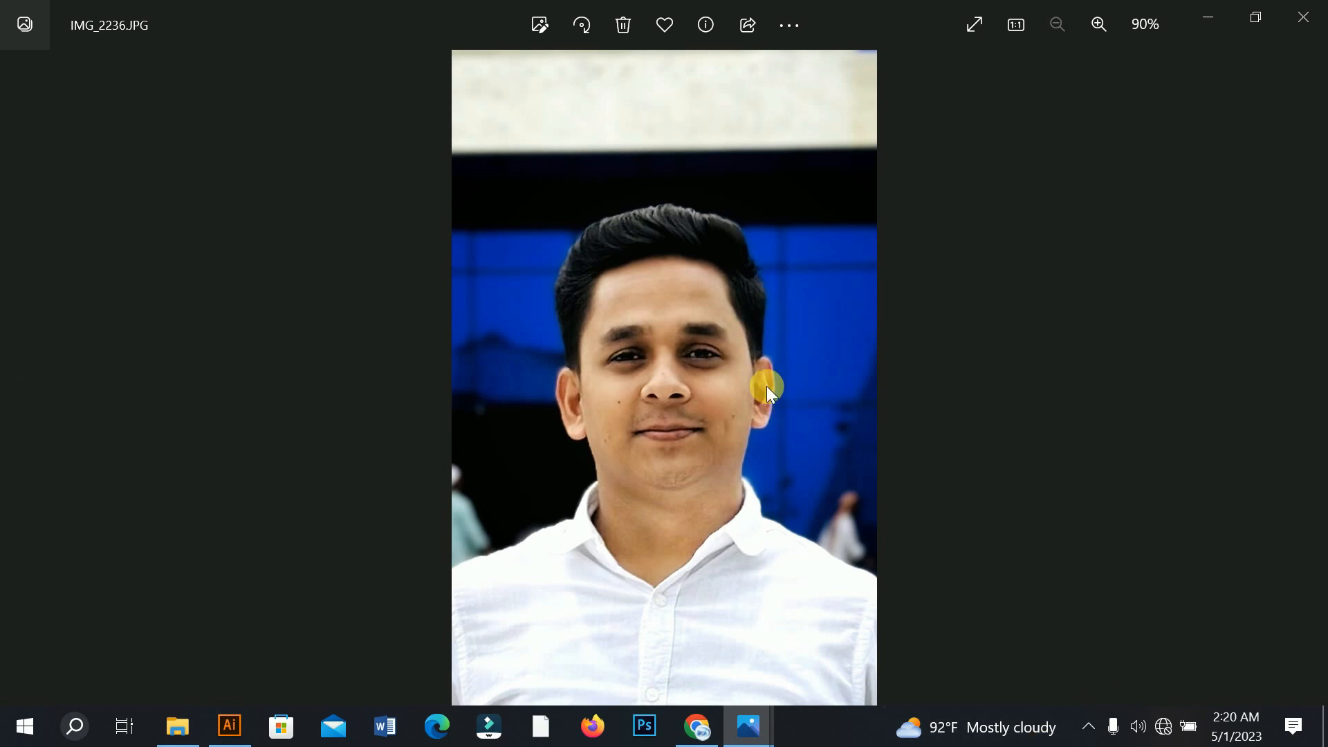
scroll(761, 388, "up", 2)
scroll(712, 380, "down", 2)
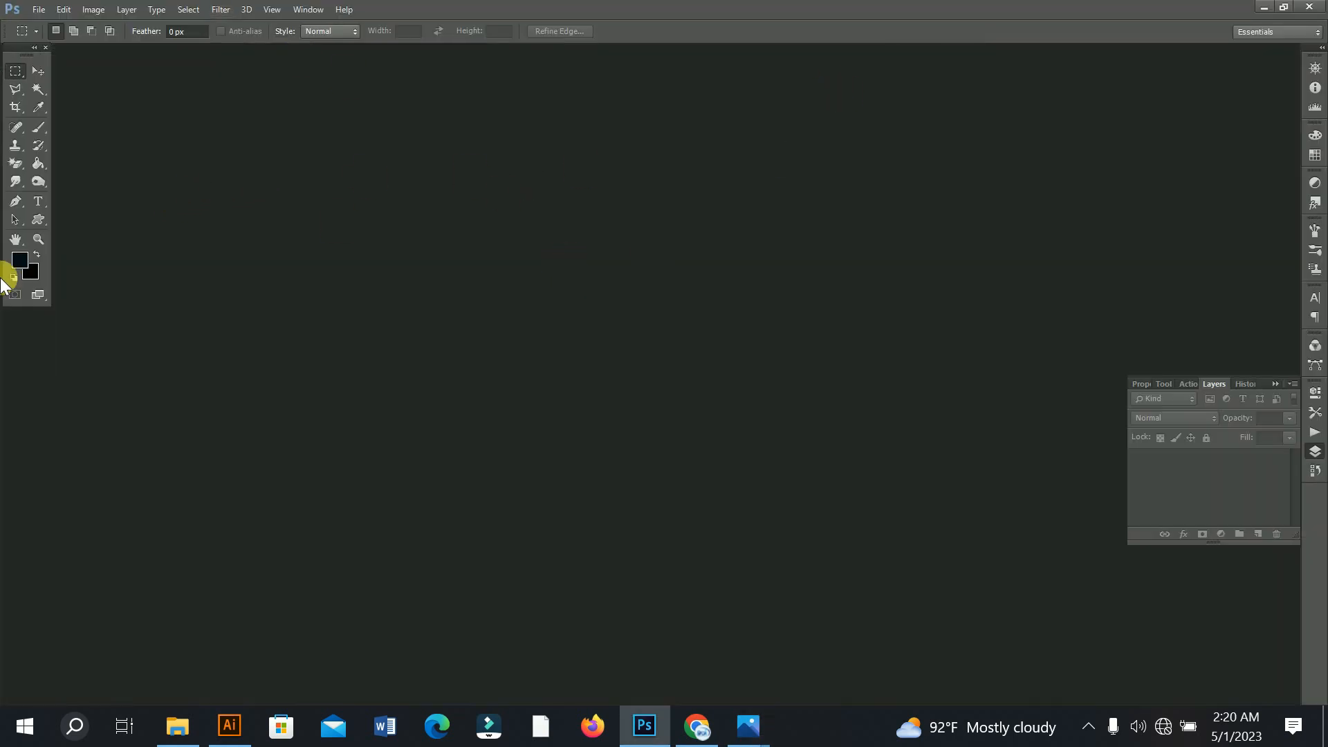
Step: Open the IMG_2236 photo from the Desktop in Photoshop and dock its floating window as a tab
left_click(42, 10)
left_click(51, 53)
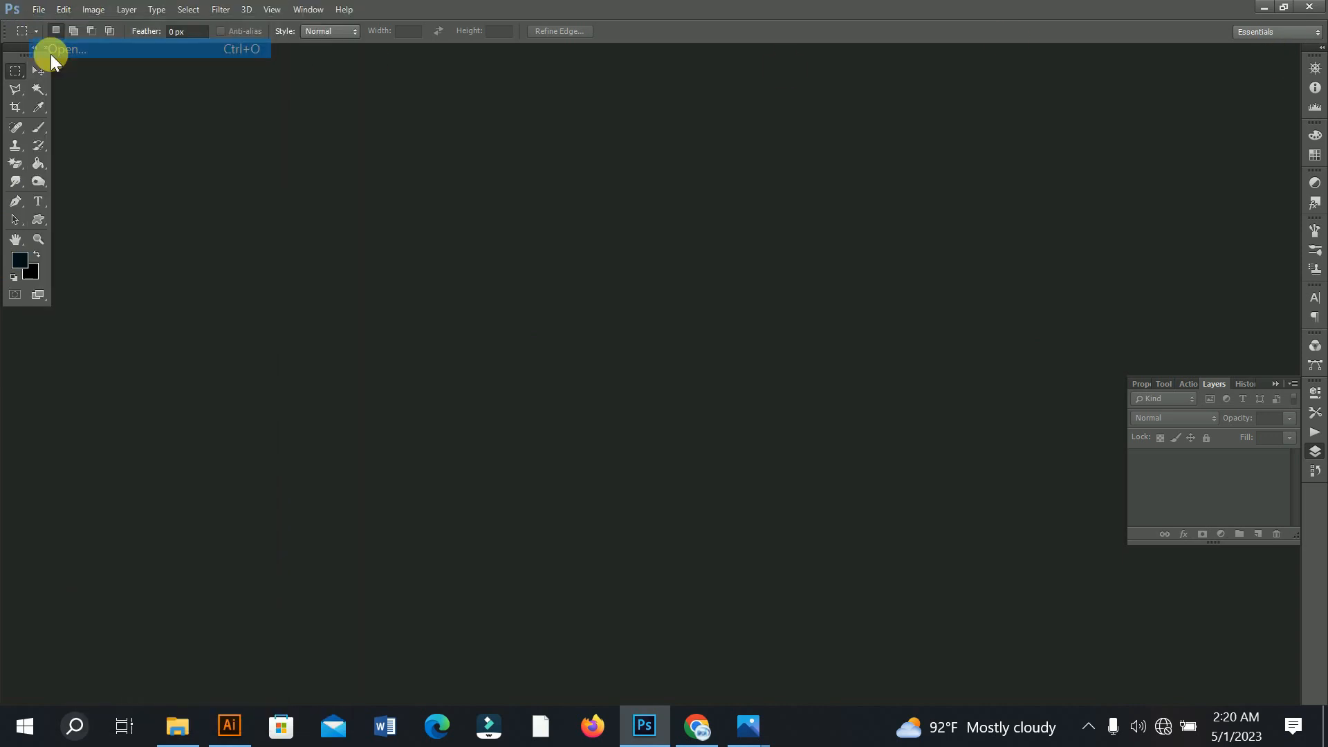
scroll(83, 166, "up", 3)
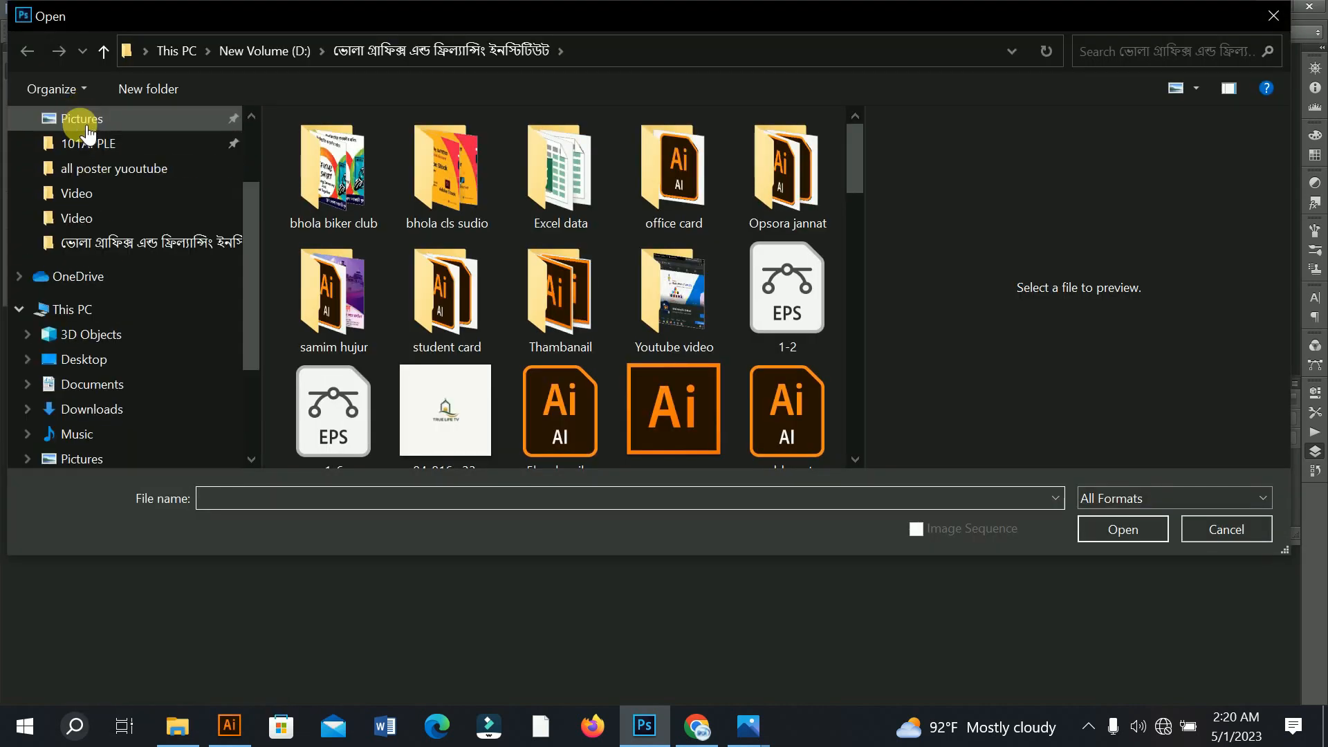
scroll(90, 142, "up", 2)
left_click(128, 163)
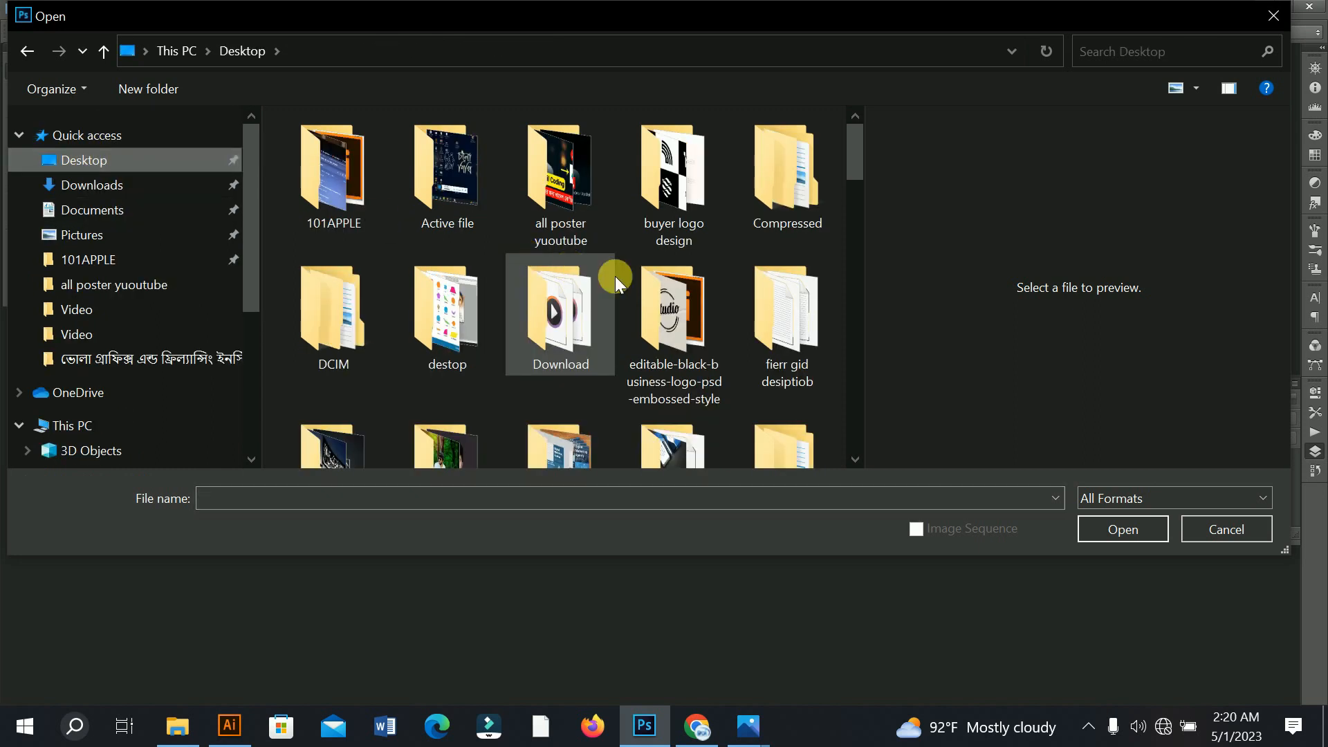
scroll(615, 276, "down", 5)
scroll(670, 404, "down", 6)
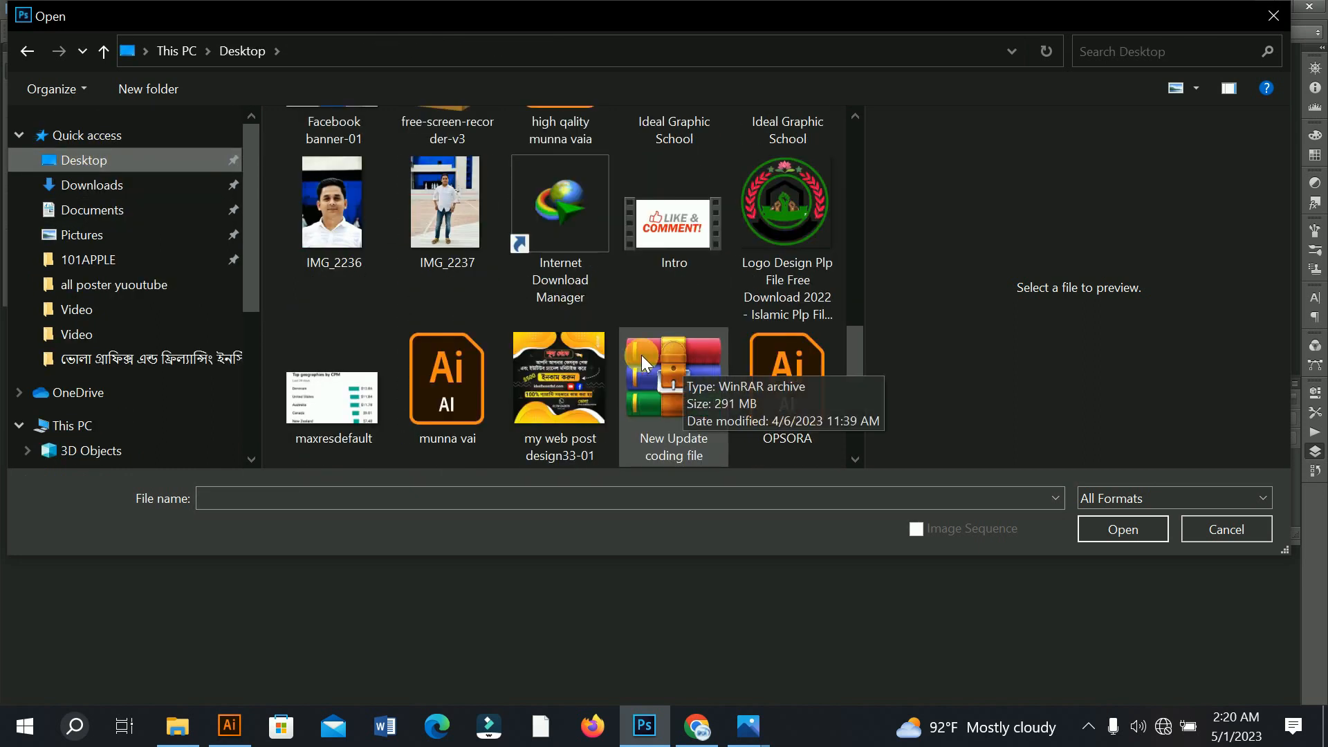
left_click(310, 218)
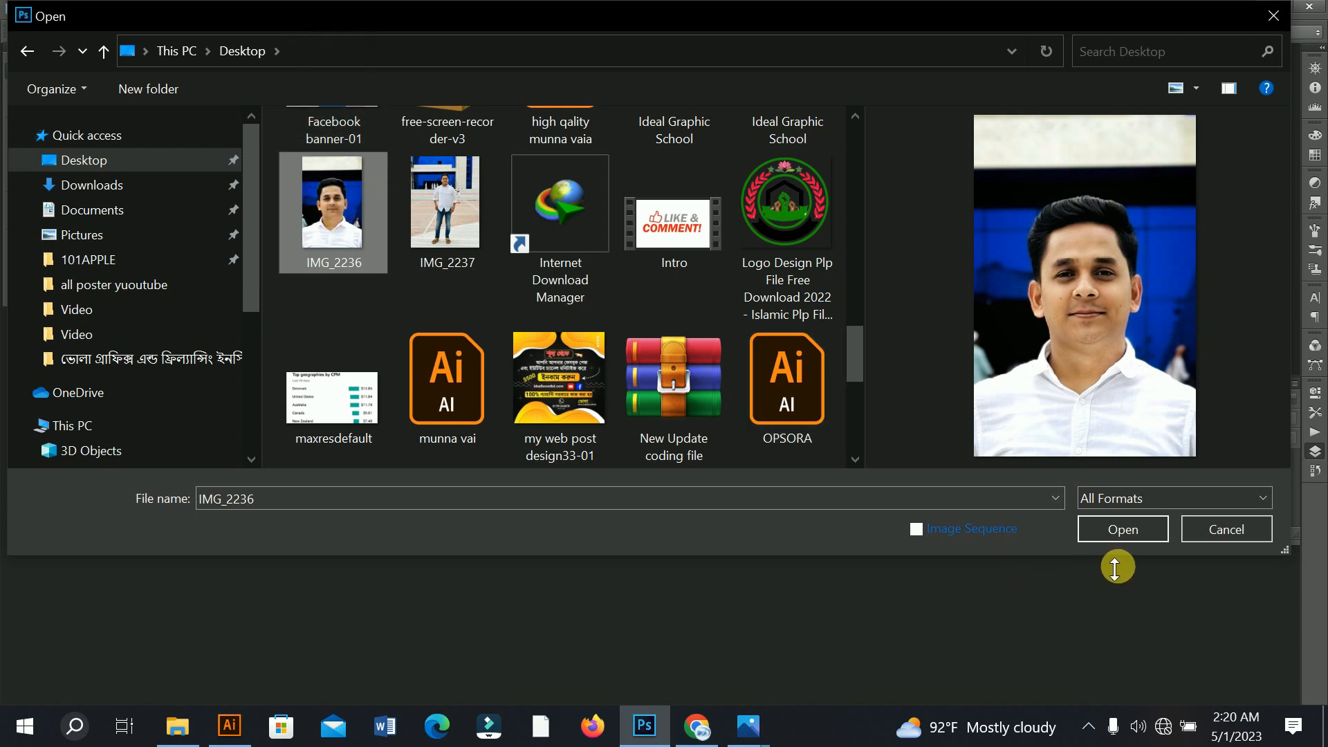
left_click(1142, 534)
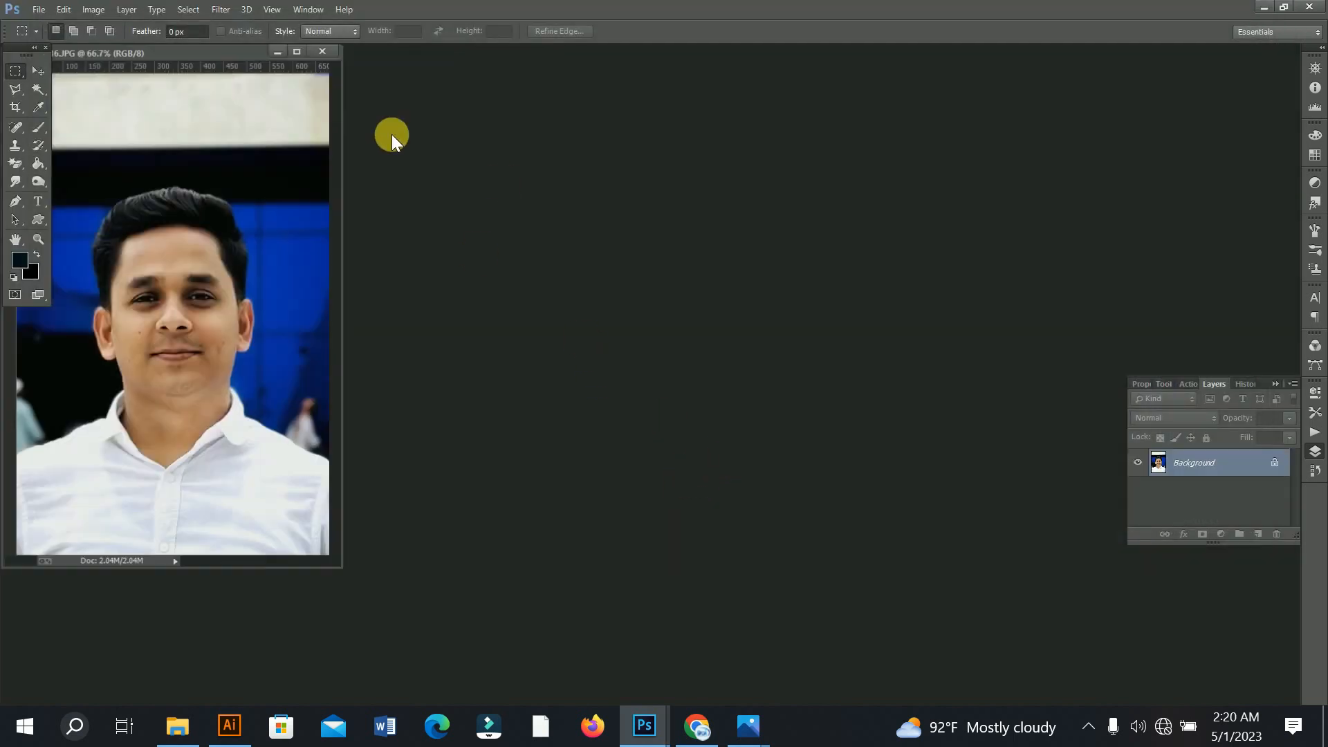
left_click_drag(168, 51, 519, 77)
left_click_drag(593, 548, 612, 573)
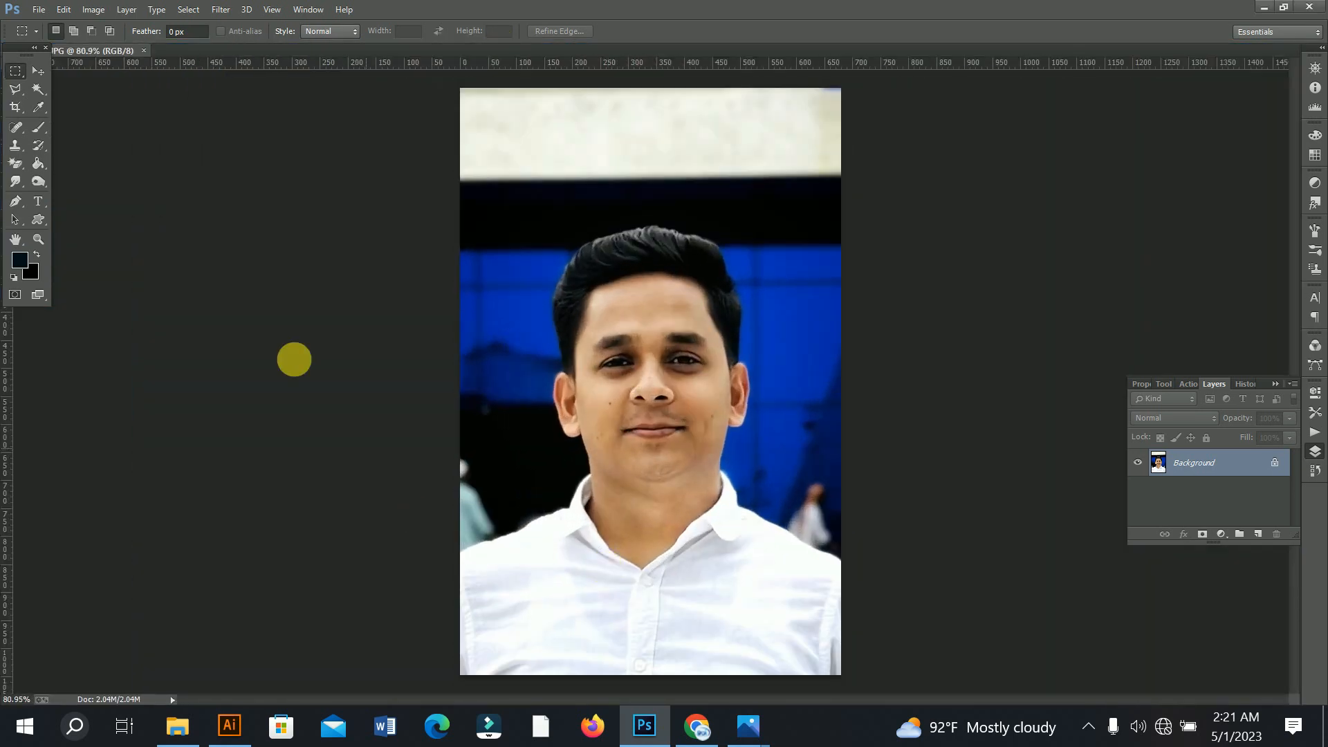
left_click(35, 93)
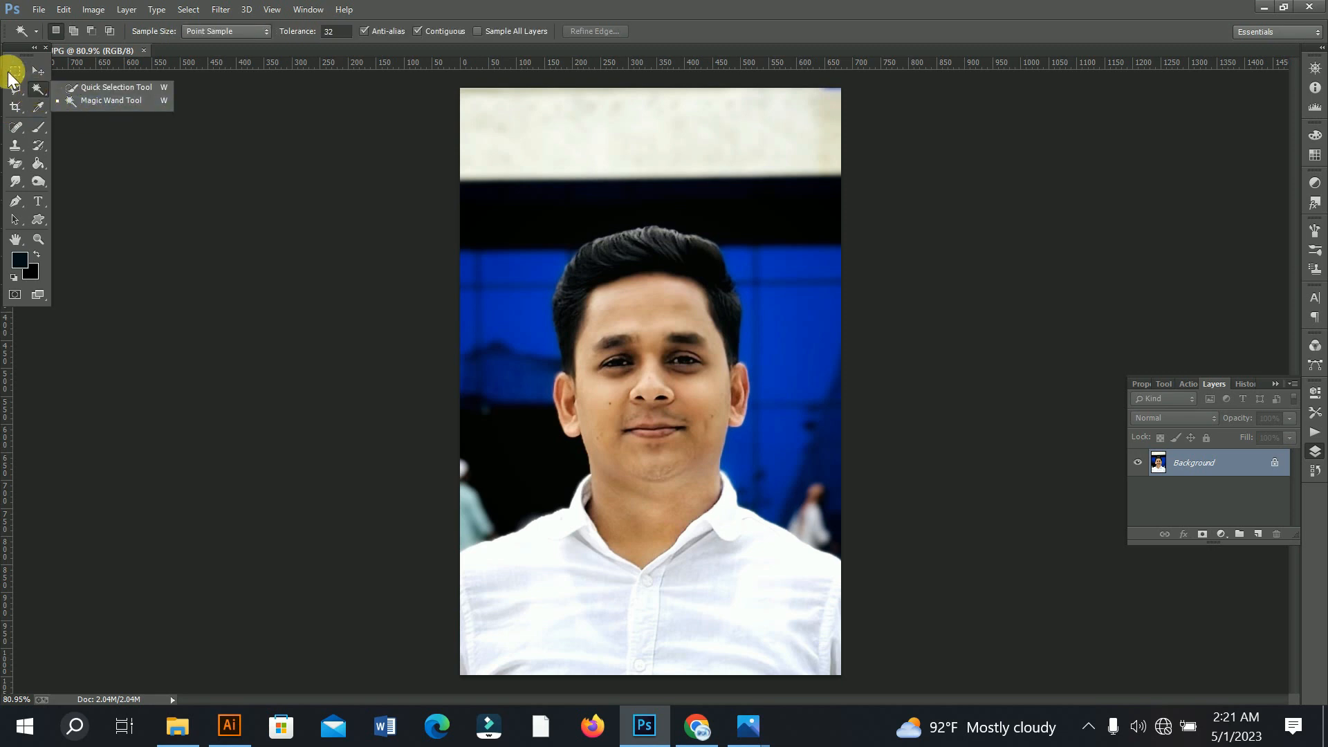
left_click_drag(15, 88, 72, 107)
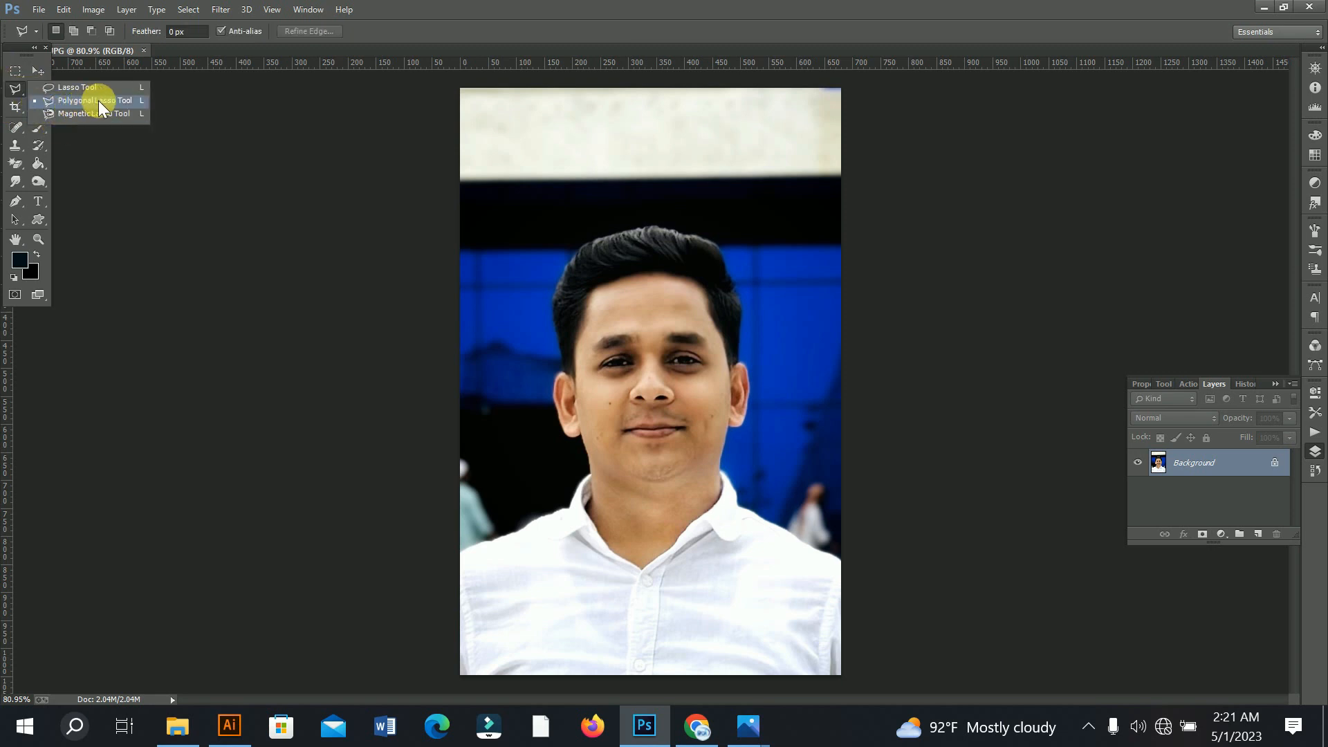
left_click(115, 101)
left_click(430, 548)
left_click(477, 543)
left_click(532, 467)
left_click(550, 417)
left_click(478, 276)
double_click(322, 302)
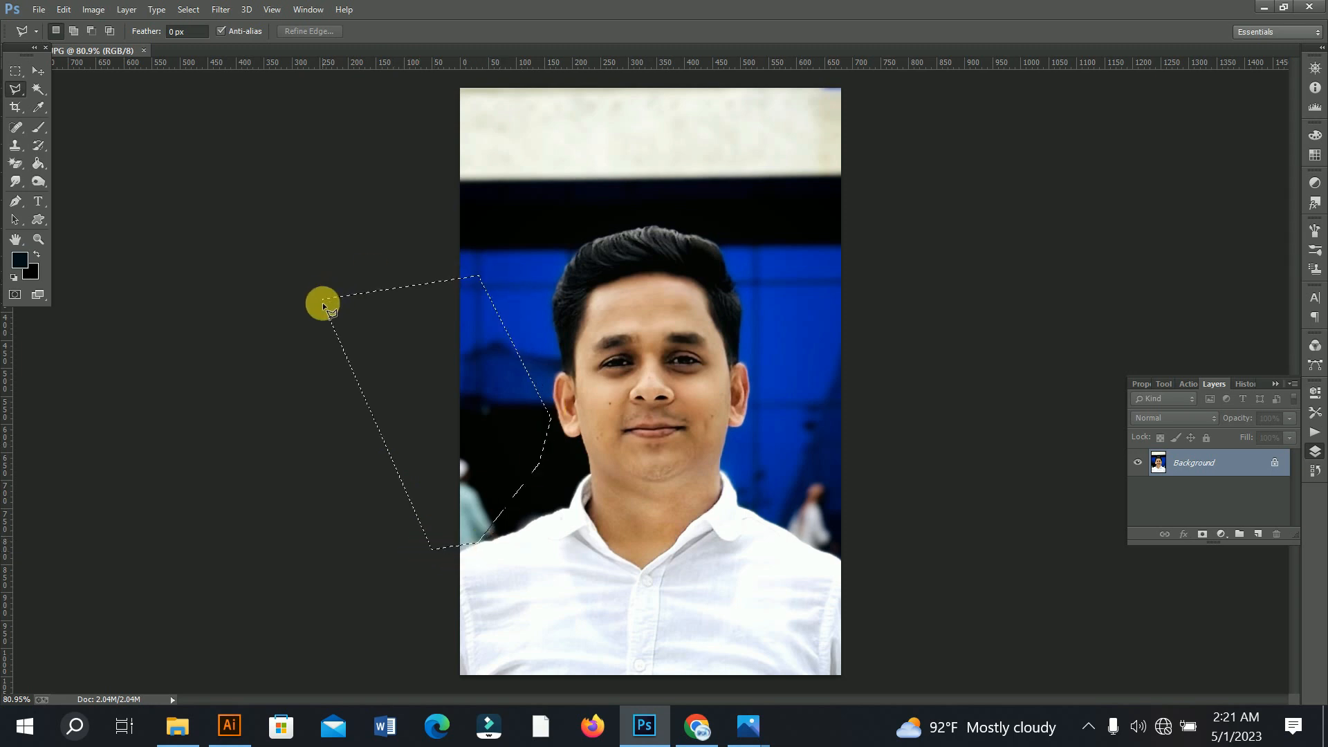
key("ctrl+d")
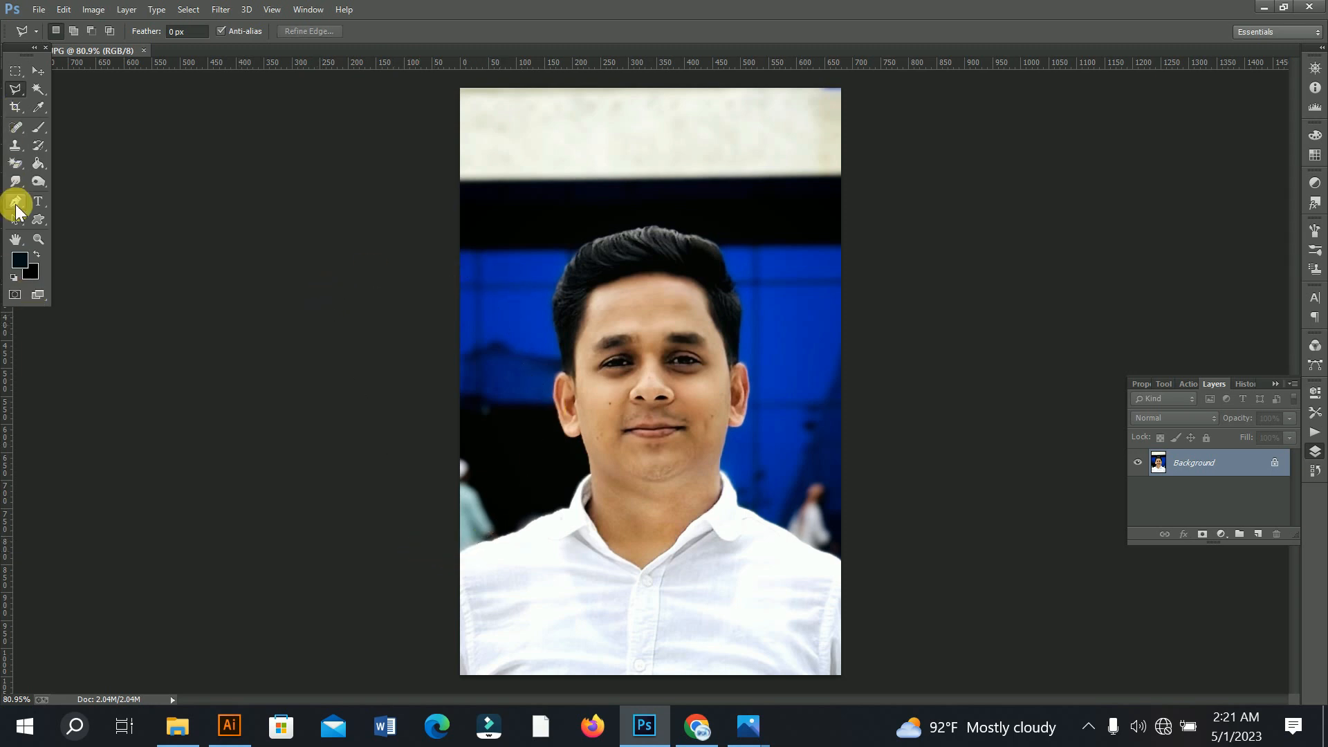
Step: Select the man's head, neck and shirt with the Quick Selection tool, leaving out the backdrop
left_click(39, 83)
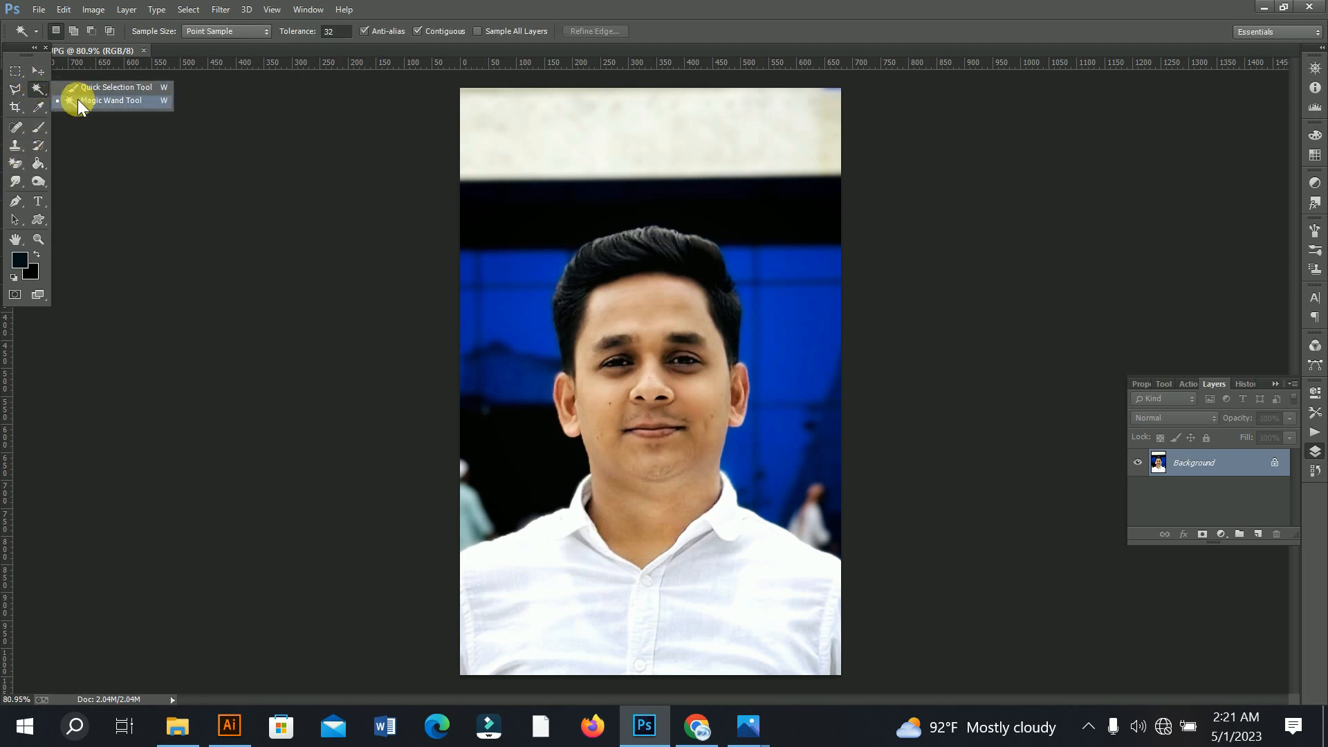
left_click(139, 86)
mouse_move(683, 219)
left_mouse_down()
mouse_move(606, 257)
mouse_move(695, 407)
mouse_move(668, 624)
mouse_move(591, 655)
mouse_move(530, 649)
mouse_move(674, 587)
mouse_move(696, 544)
mouse_move(813, 616)
left_mouse_up()
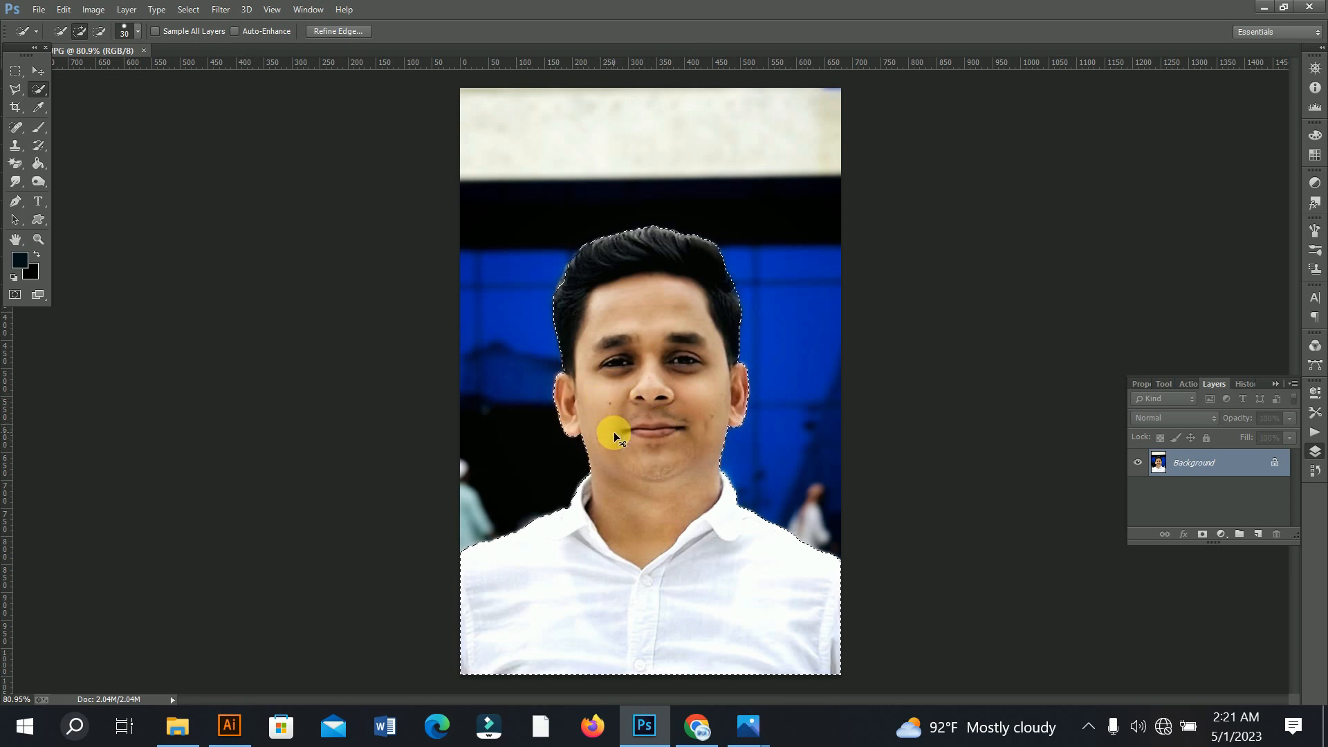
Step: Copy the selected man to a new layer and hide the Background layer
key("ctrl+j")
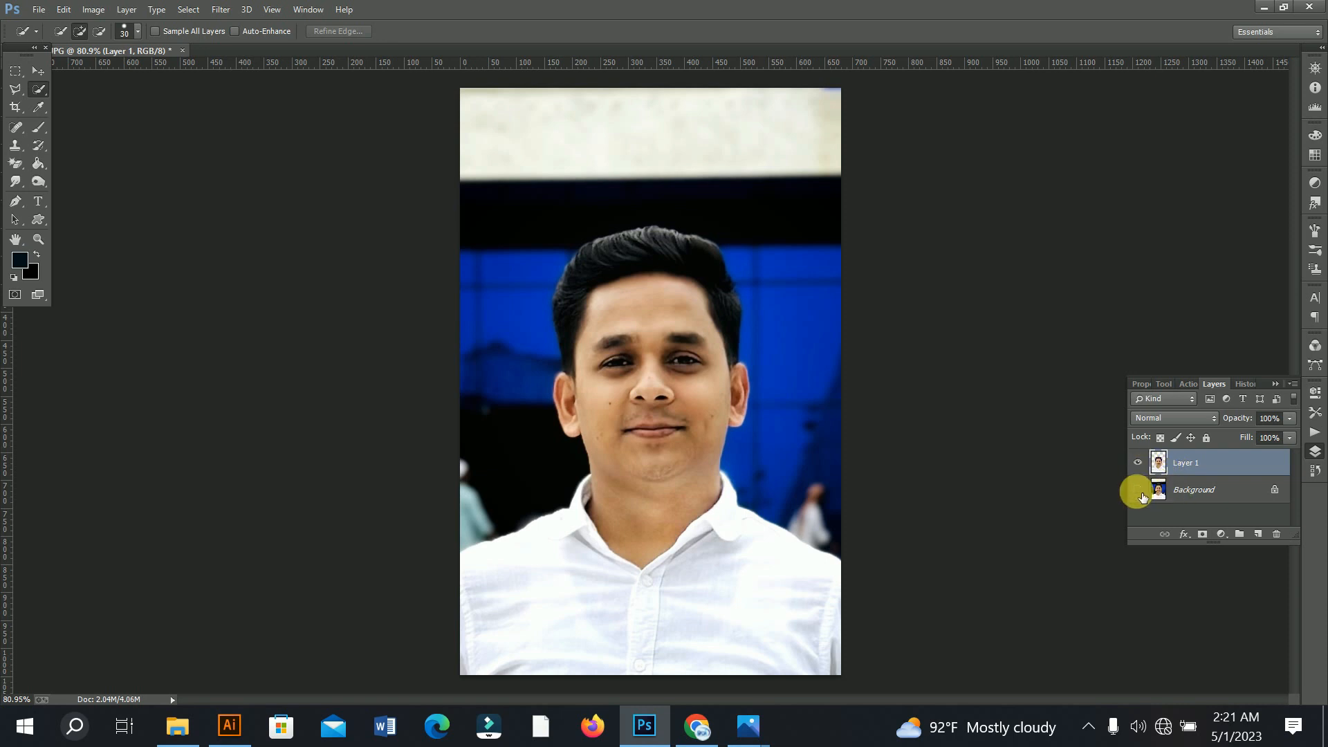
left_click(1137, 489)
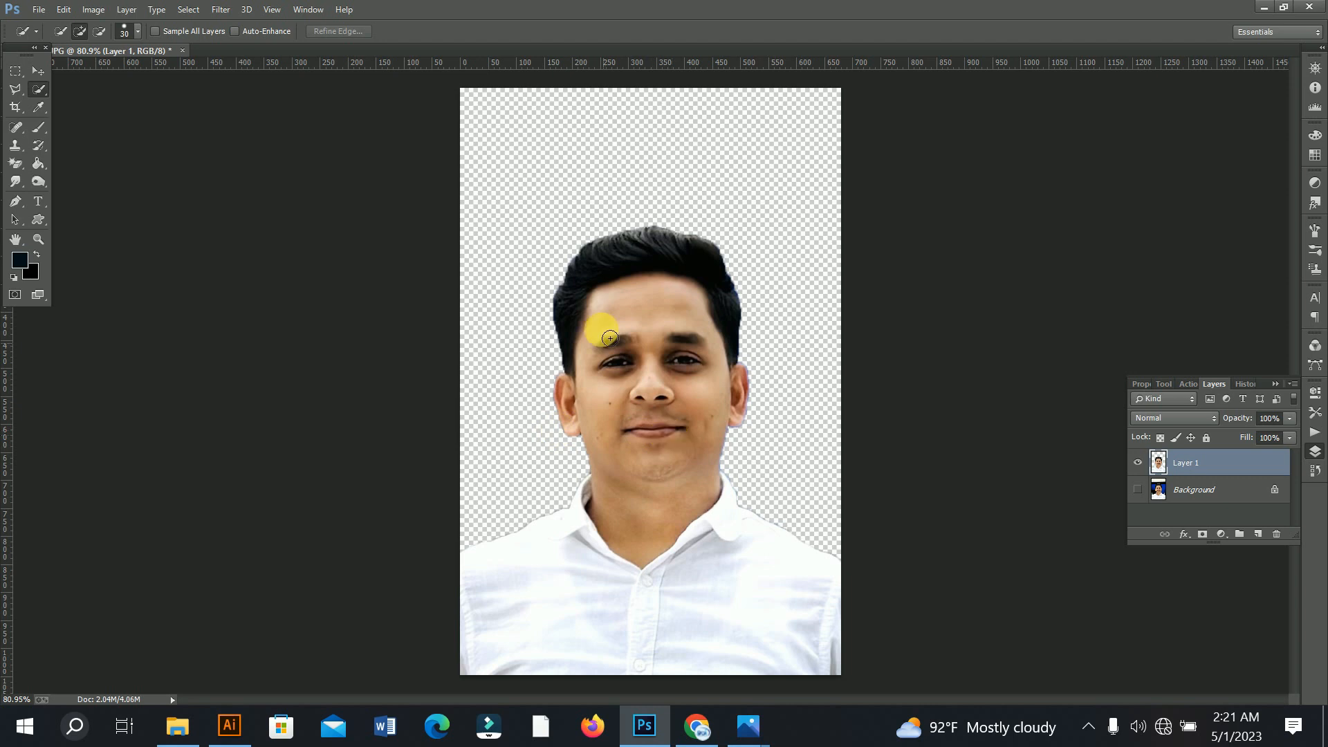
scroll(629, 356, "up", 6)
scroll(634, 362, "down", 3)
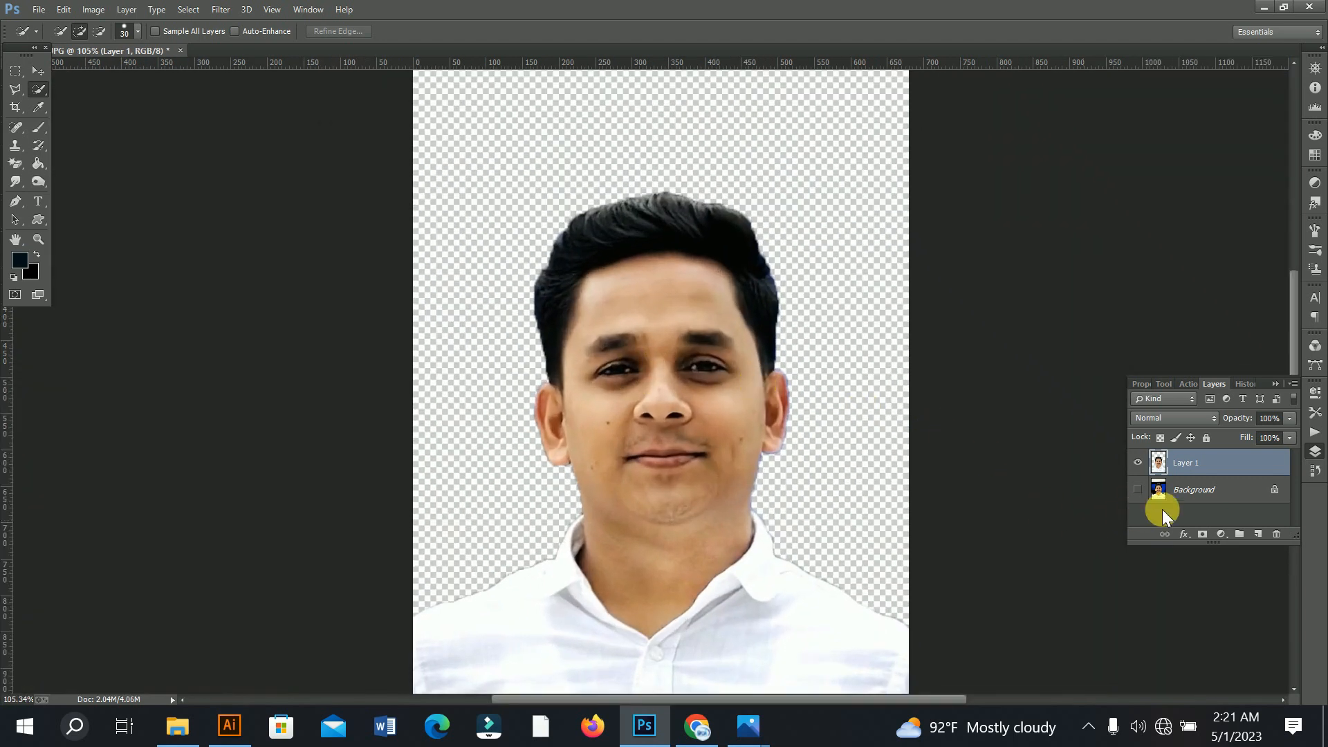
Step: Add a new layer directly above Background, set the background colour to a bright blue, and fill the layer with it
left_click(1192, 489)
left_click(1258, 534)
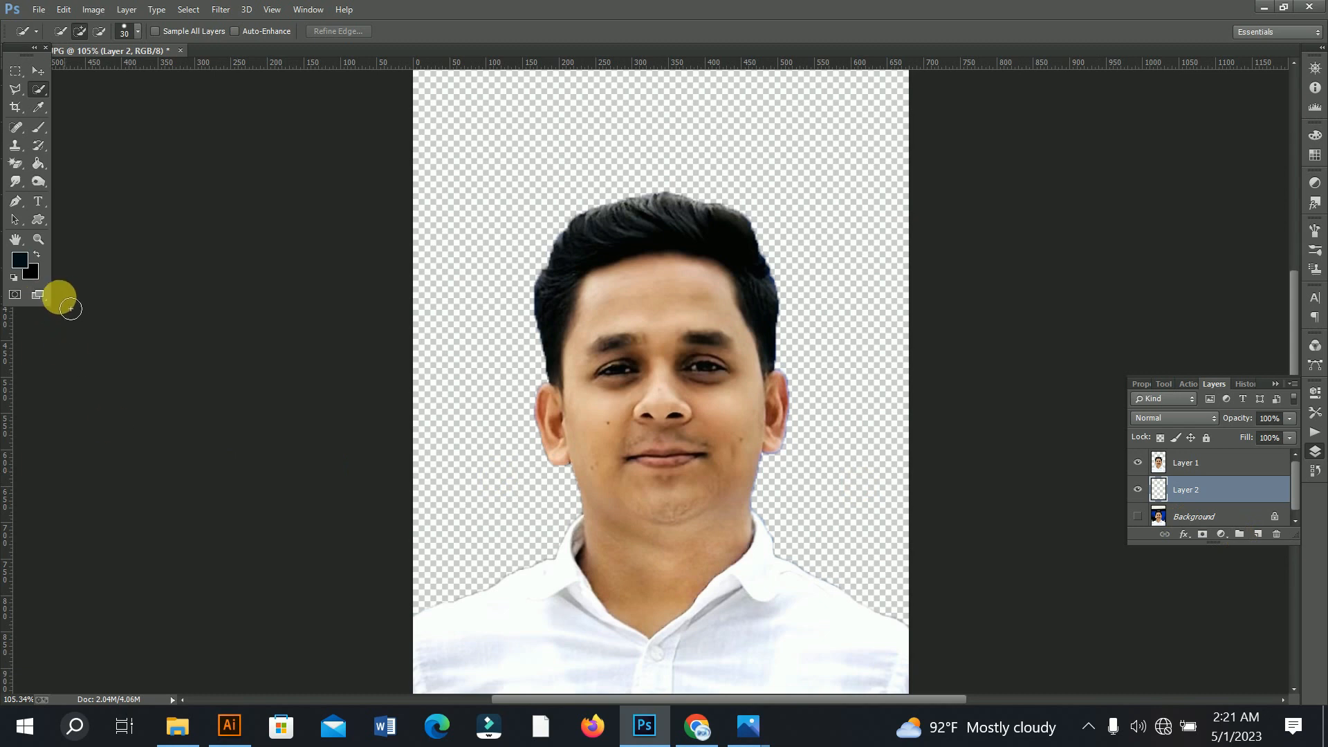
left_click(31, 272)
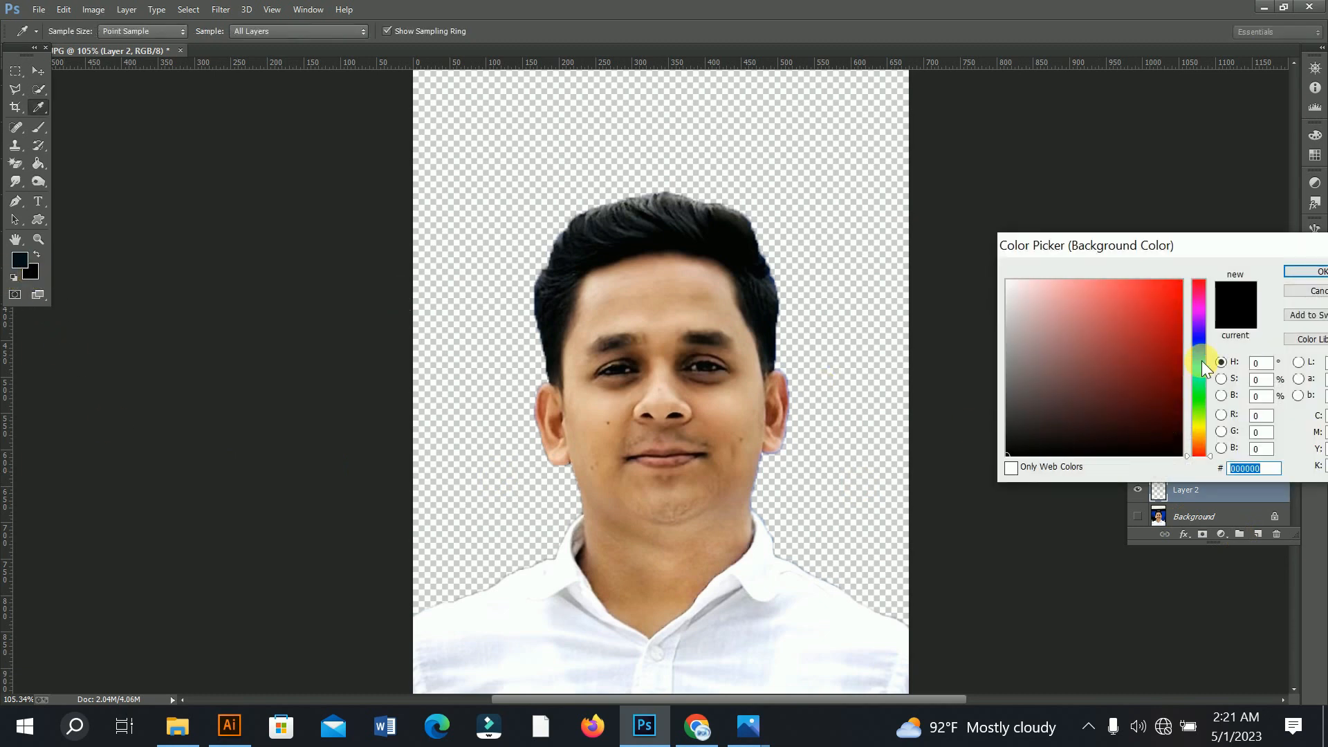
left_click(1200, 343)
left_click(1171, 280)
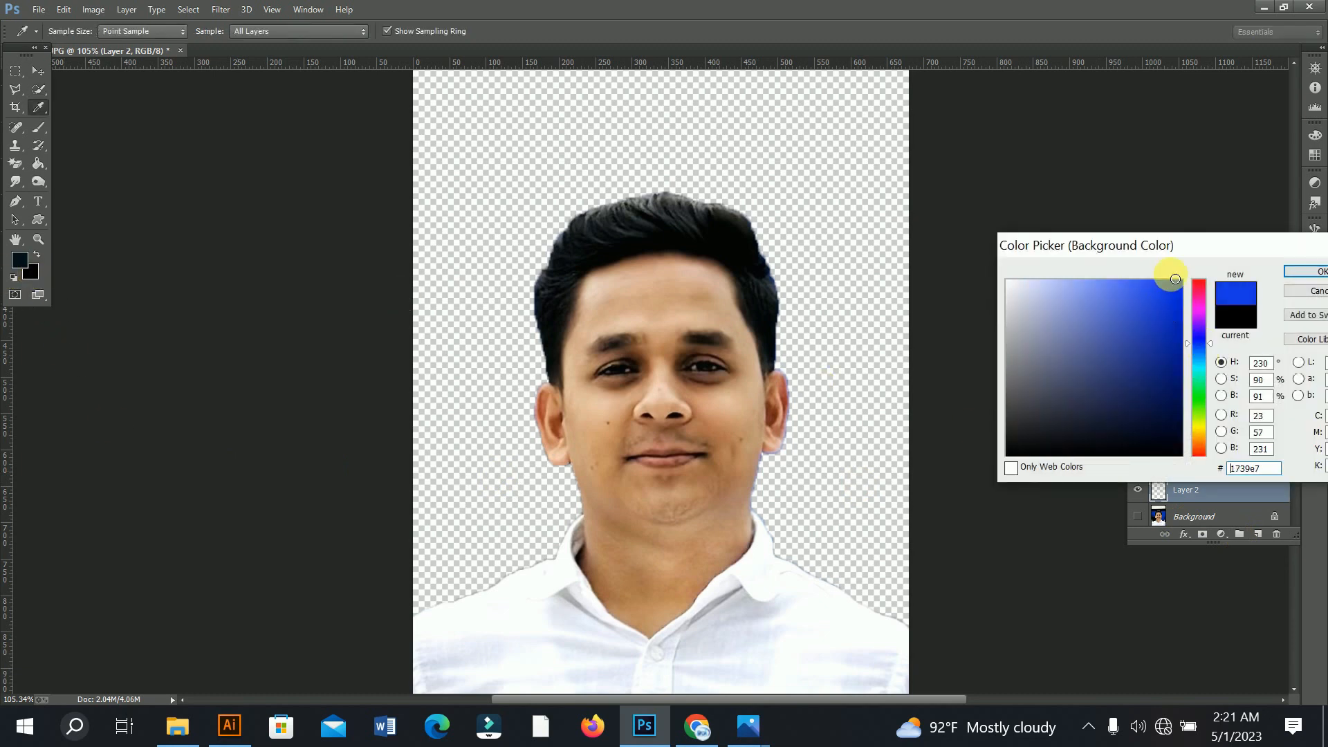
left_click(1317, 273)
key("ctrl+BackSpace")
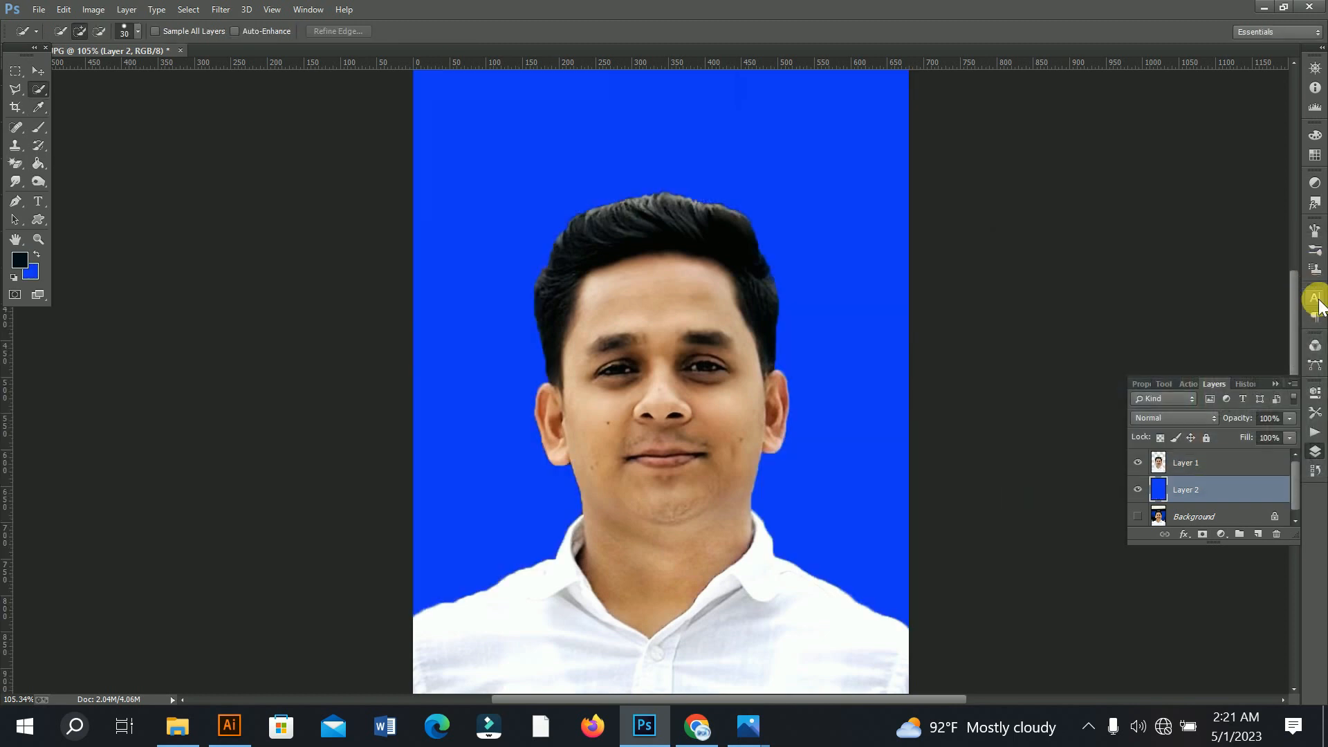
scroll(795, 367, "down", 4)
scroll(721, 356, "up", 6)
scroll(780, 428, "down", 4)
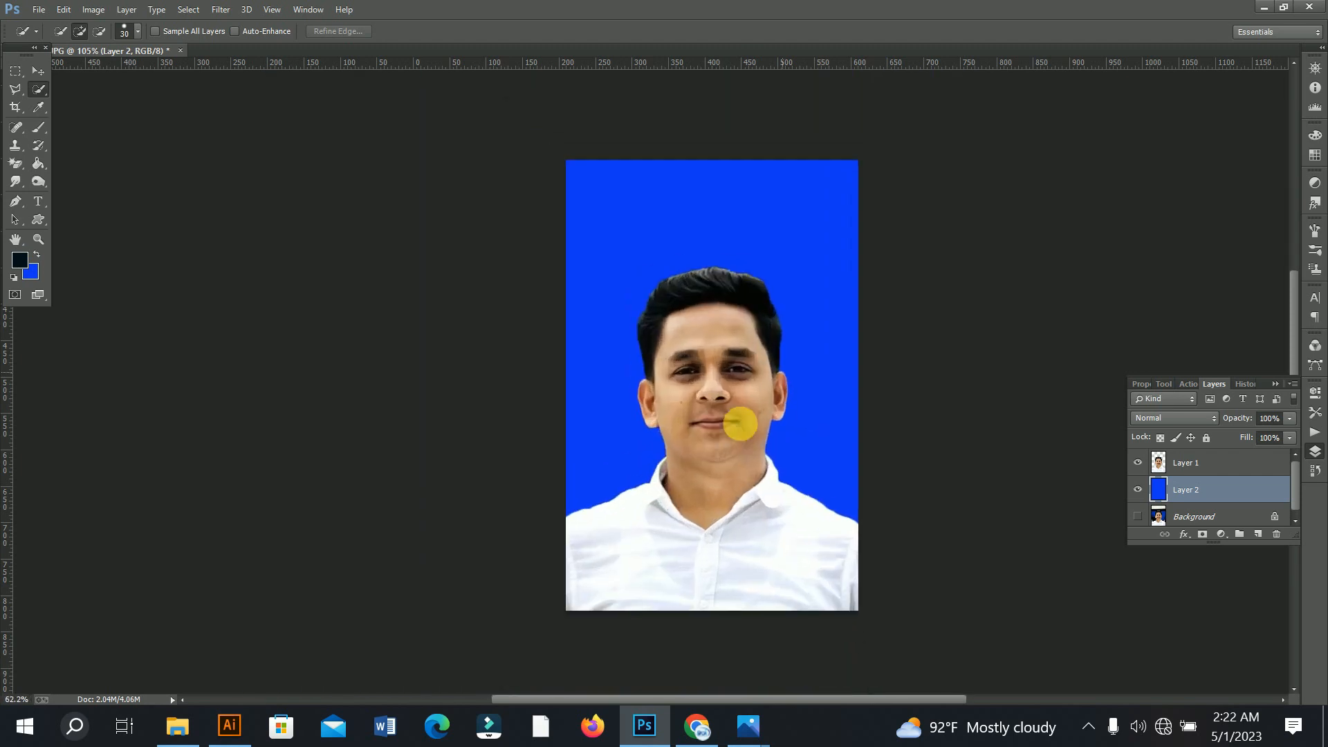
scroll(736, 424, "up", 5)
scroll(765, 437, "up", 4)
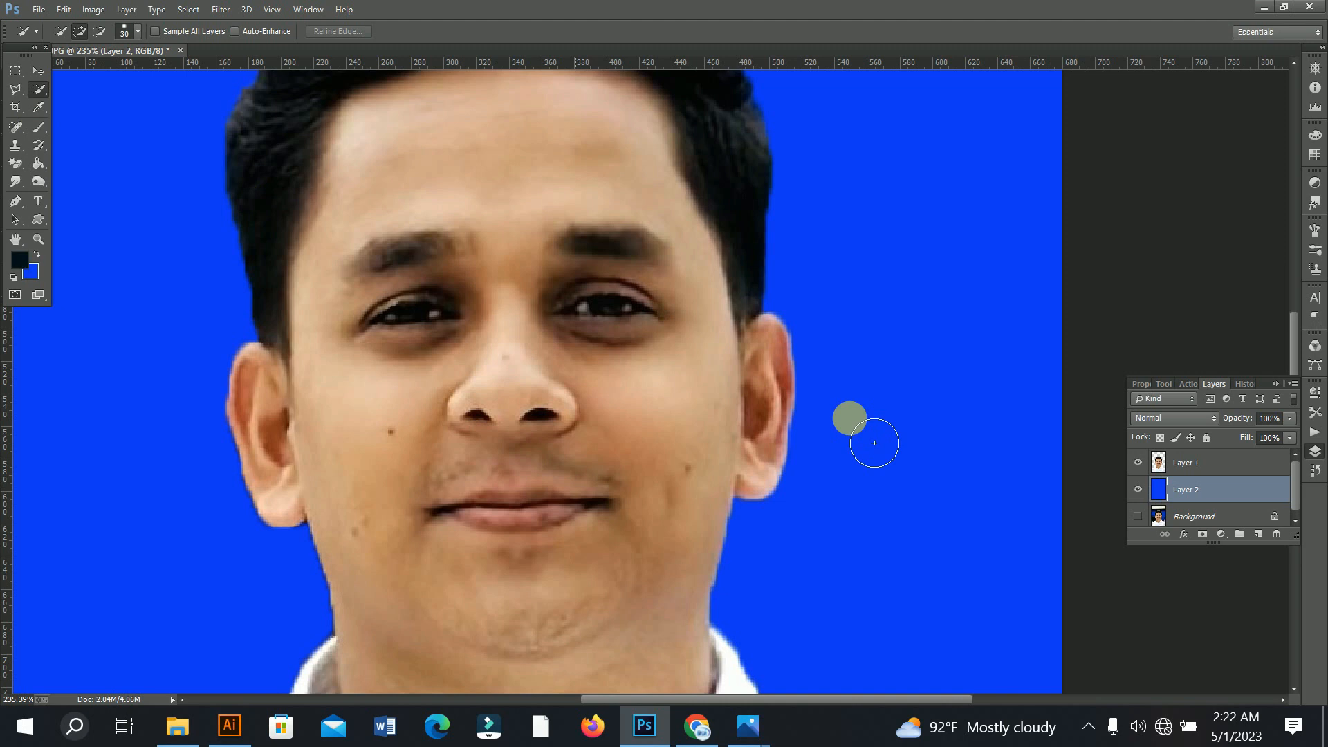
scroll(761, 352, "down", 7)
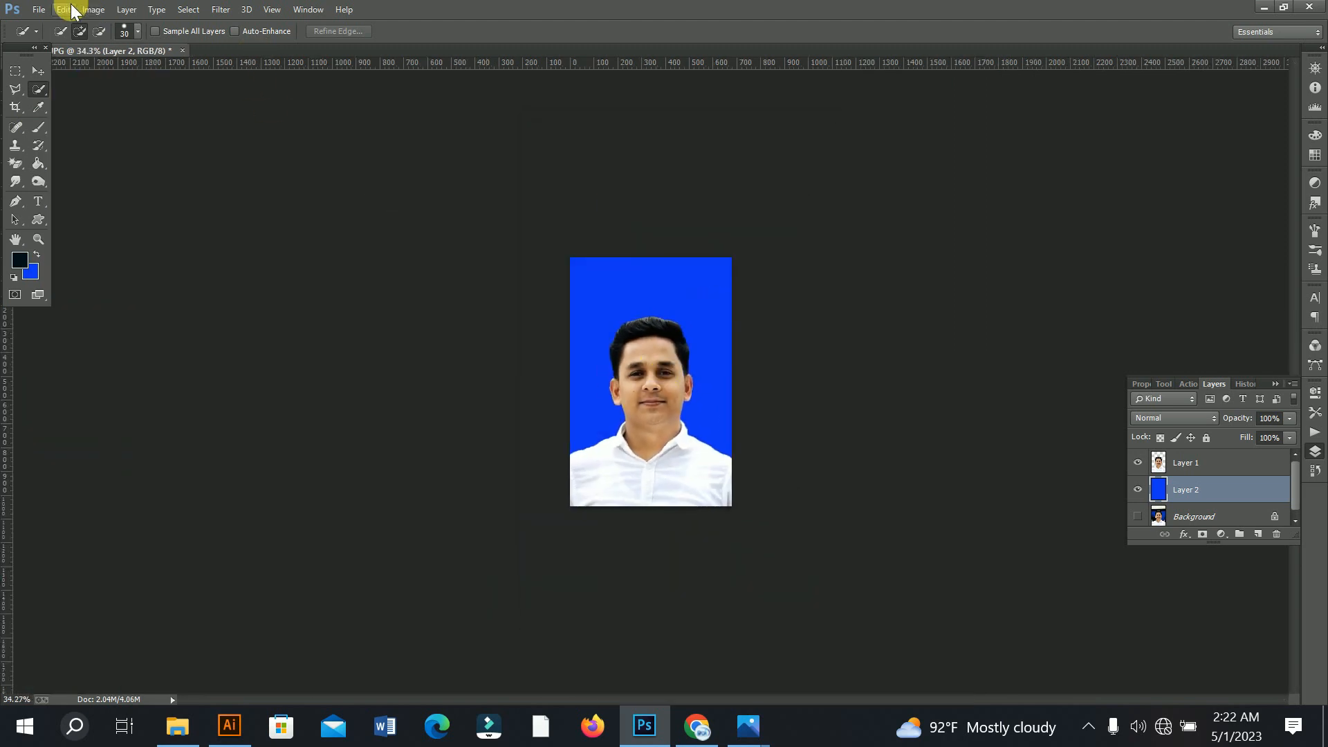
Step: Start opening another image and browse to the "Bannder design" logo folder on Local Disk (E:)
left_click(38, 9)
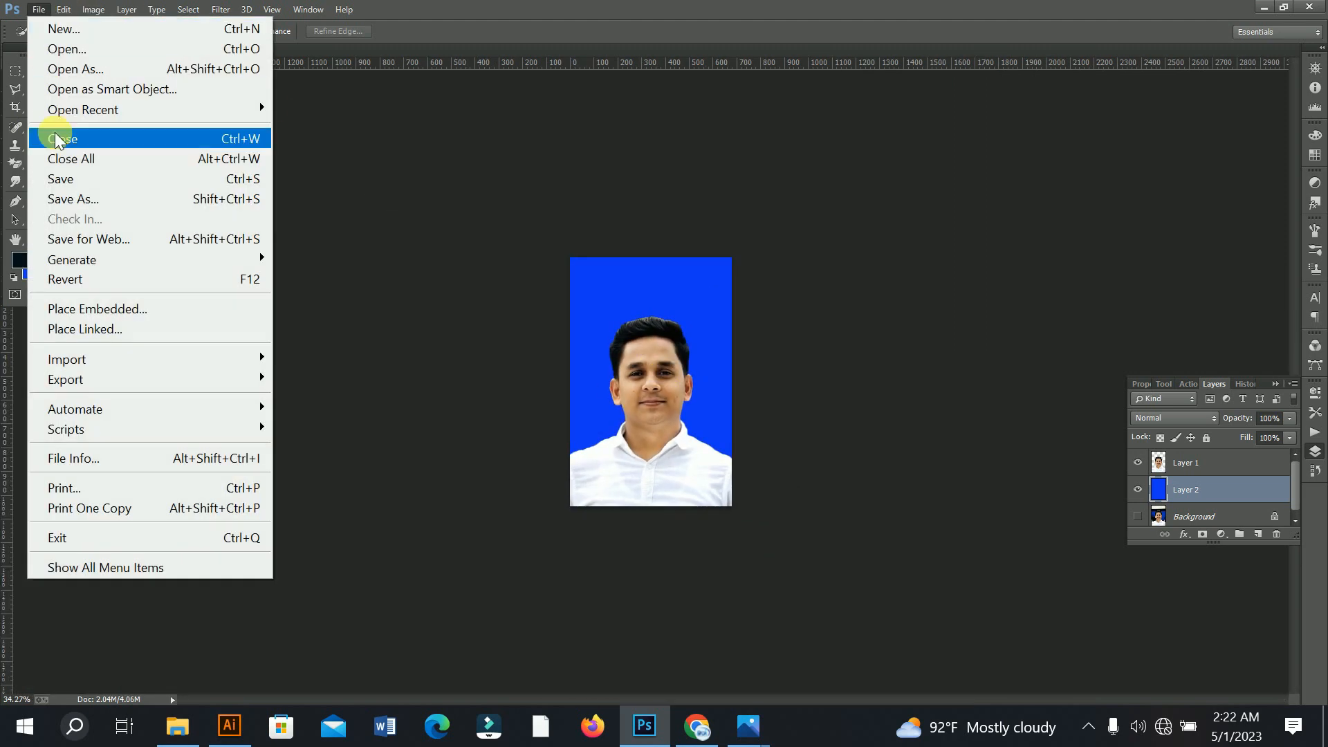
left_click(73, 50)
scroll(114, 214, "up", 1)
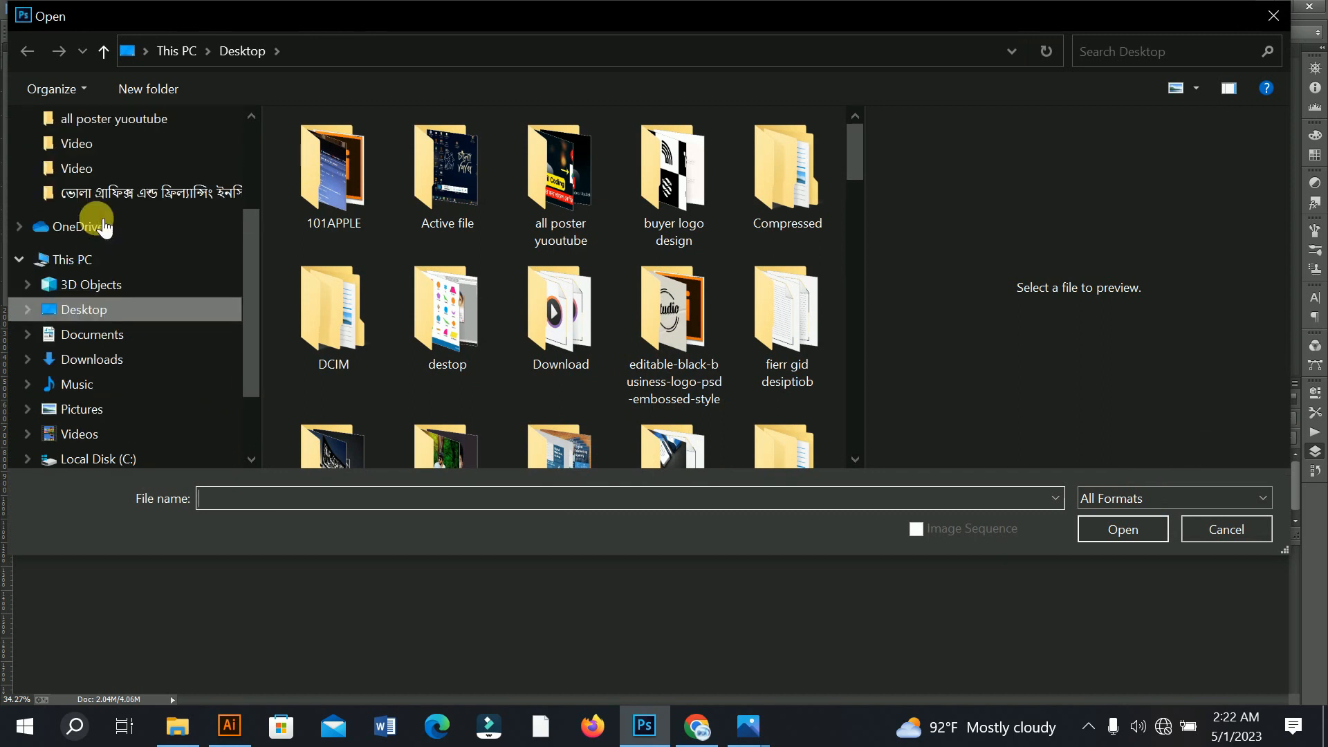
left_click(89, 266)
scroll(526, 380, "down", 2)
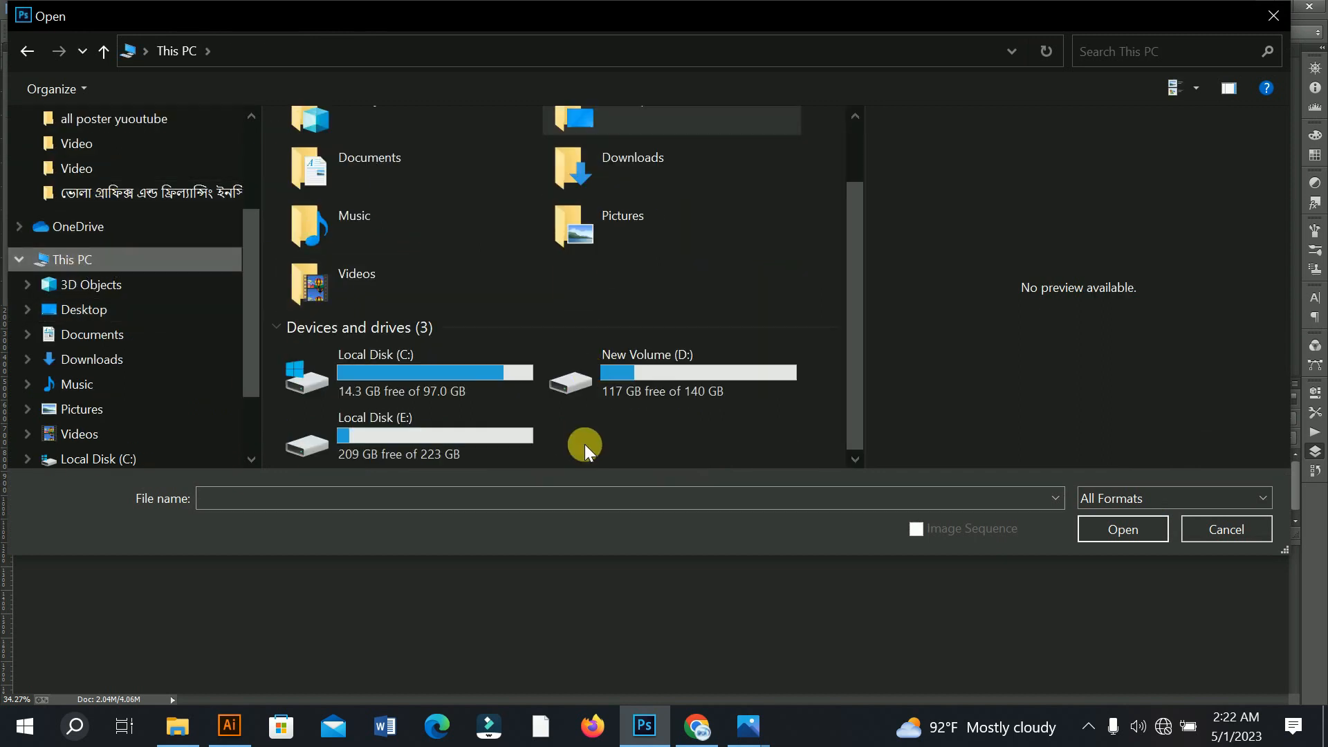
double_click(468, 419)
double_click(376, 153)
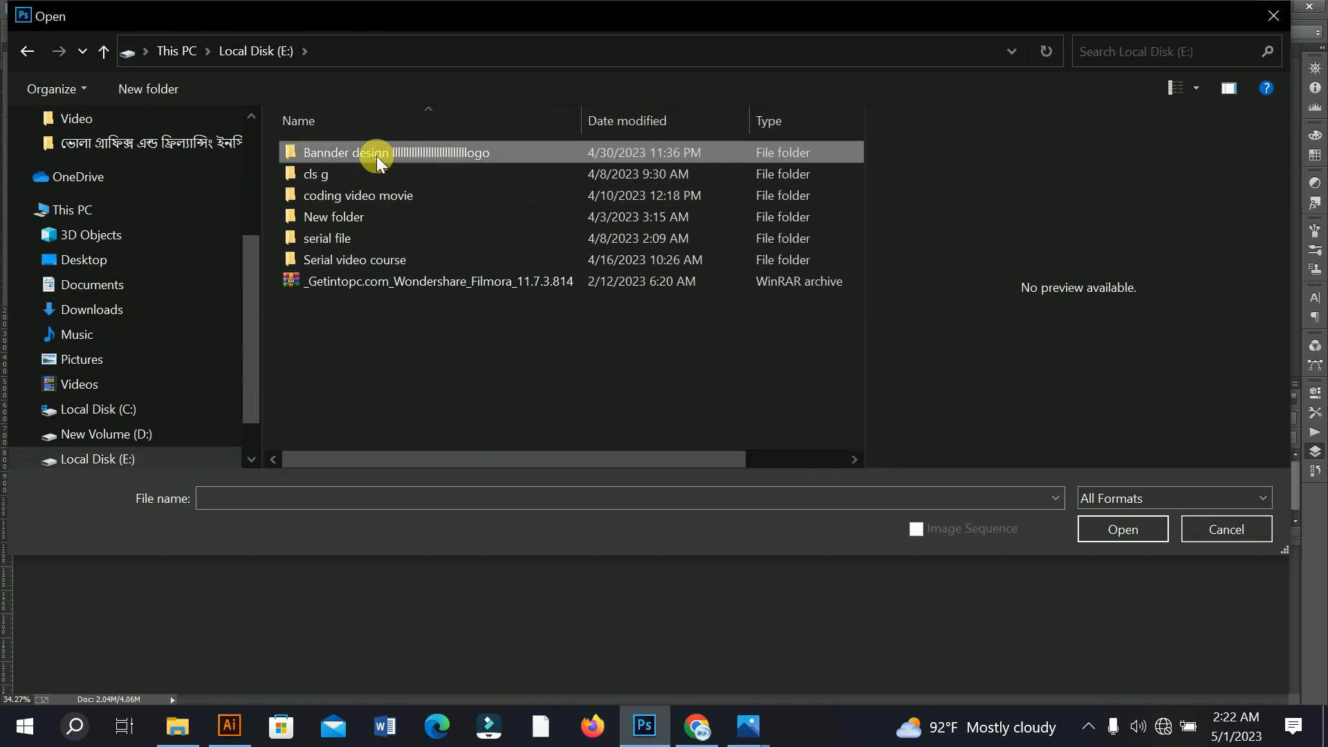
Step: Open the image of the headless navy suit with white shirt and red patterned tie, and dock its window as a tab
scroll(574, 216, "down", 3)
scroll(581, 228, "down", 10)
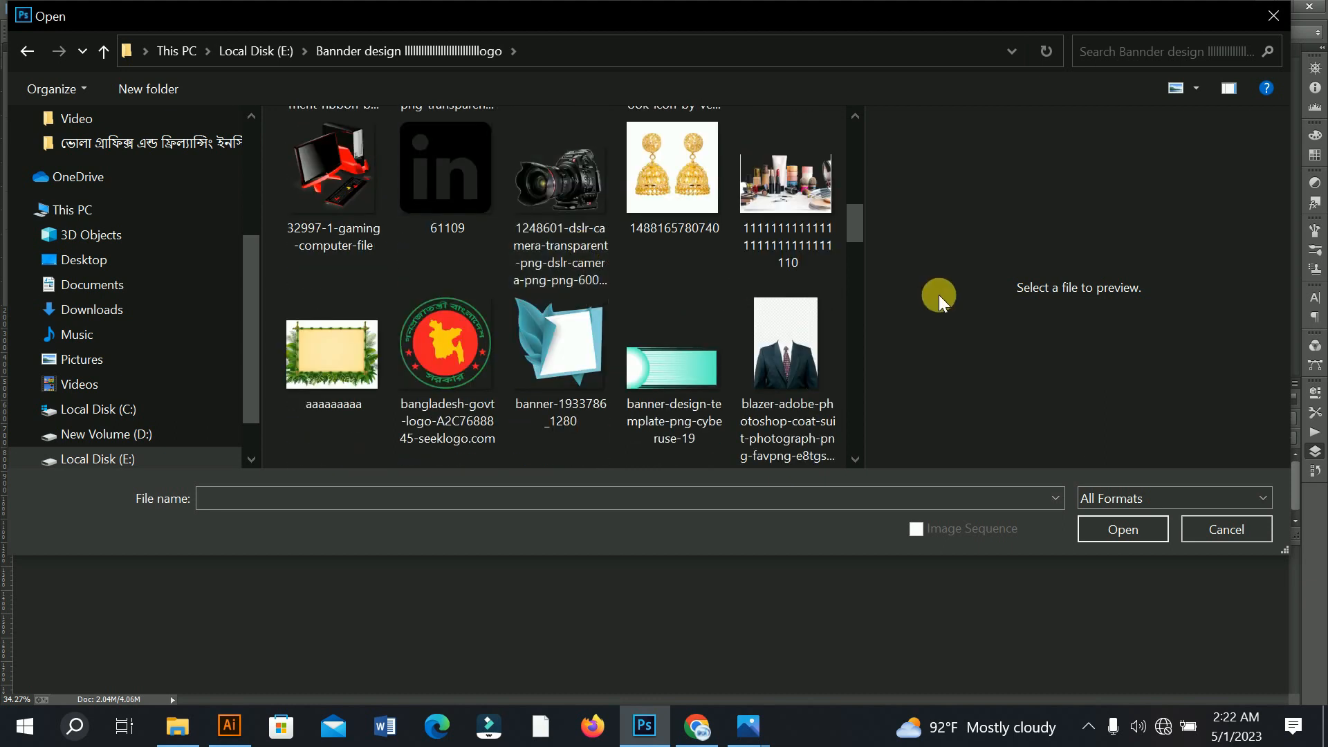
scroll(669, 324, "down", 10)
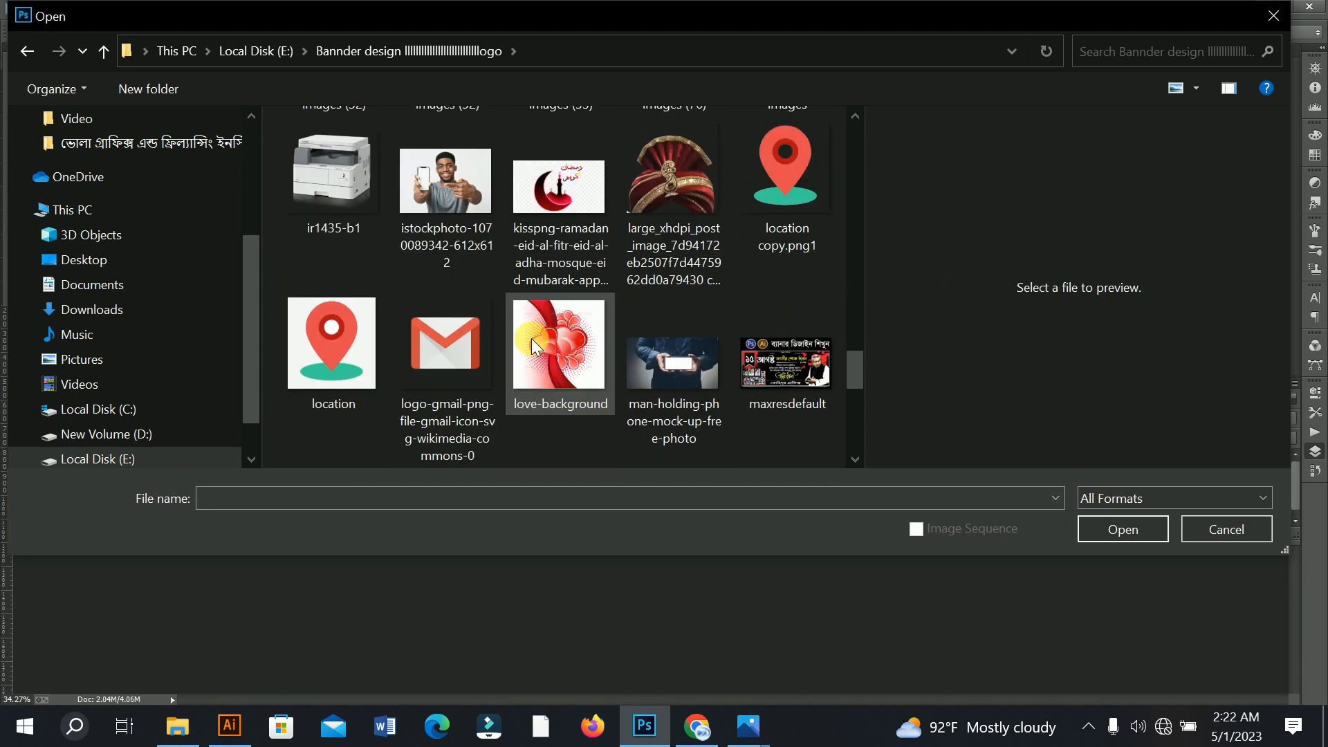
left_click(525, 208)
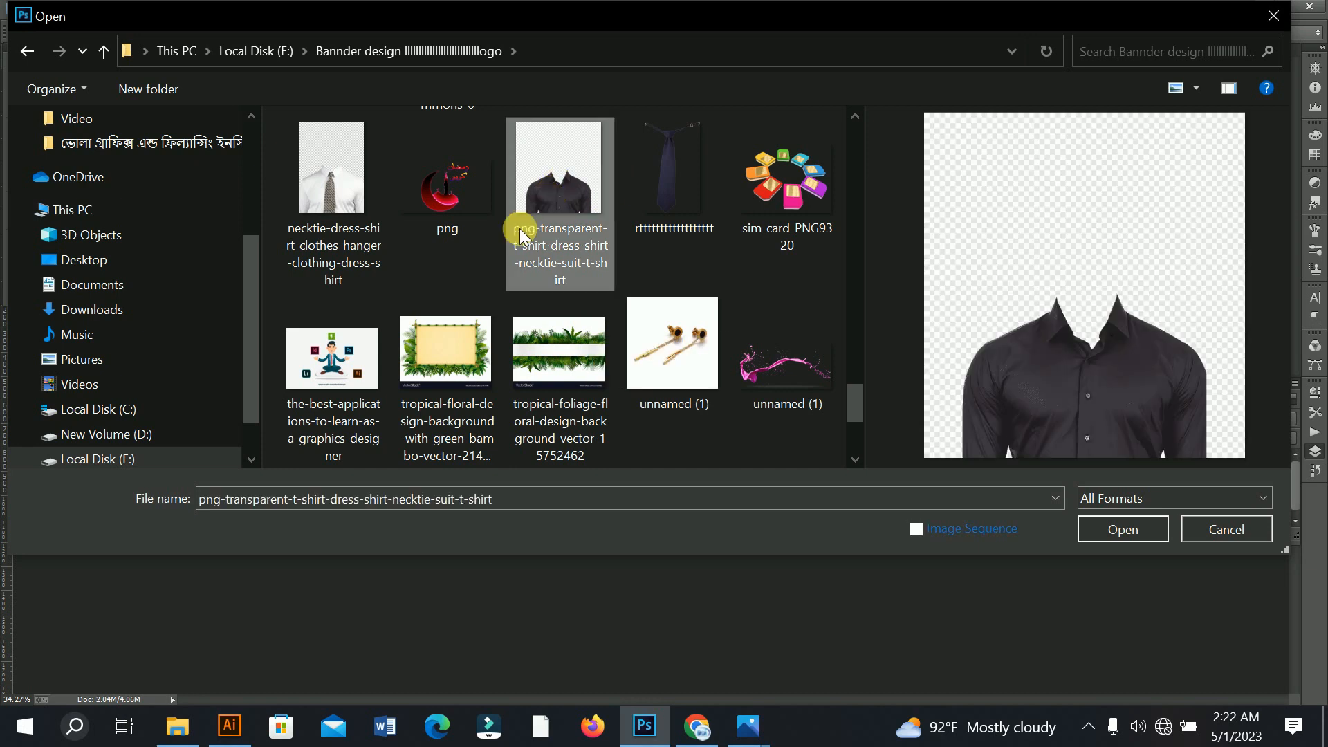
left_click(414, 167)
scroll(622, 228, "down", 2)
left_click(705, 358)
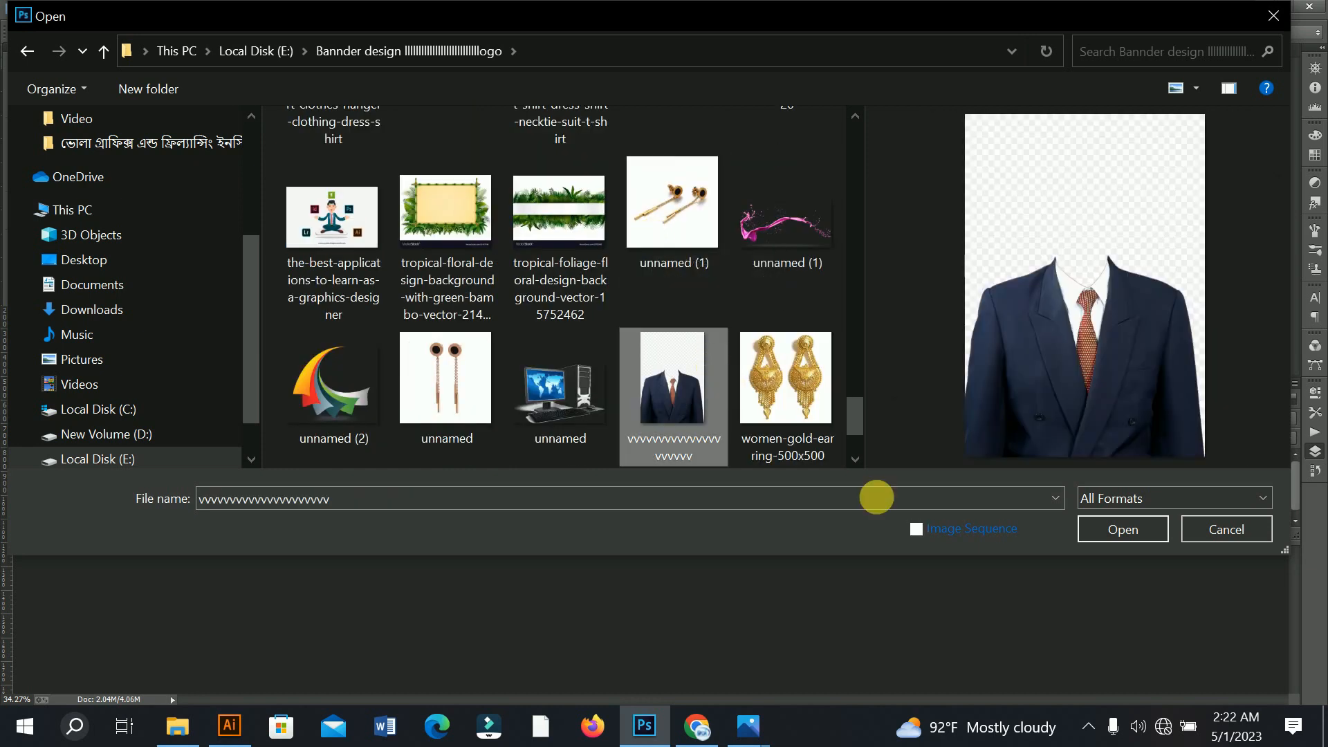
left_click(1082, 526)
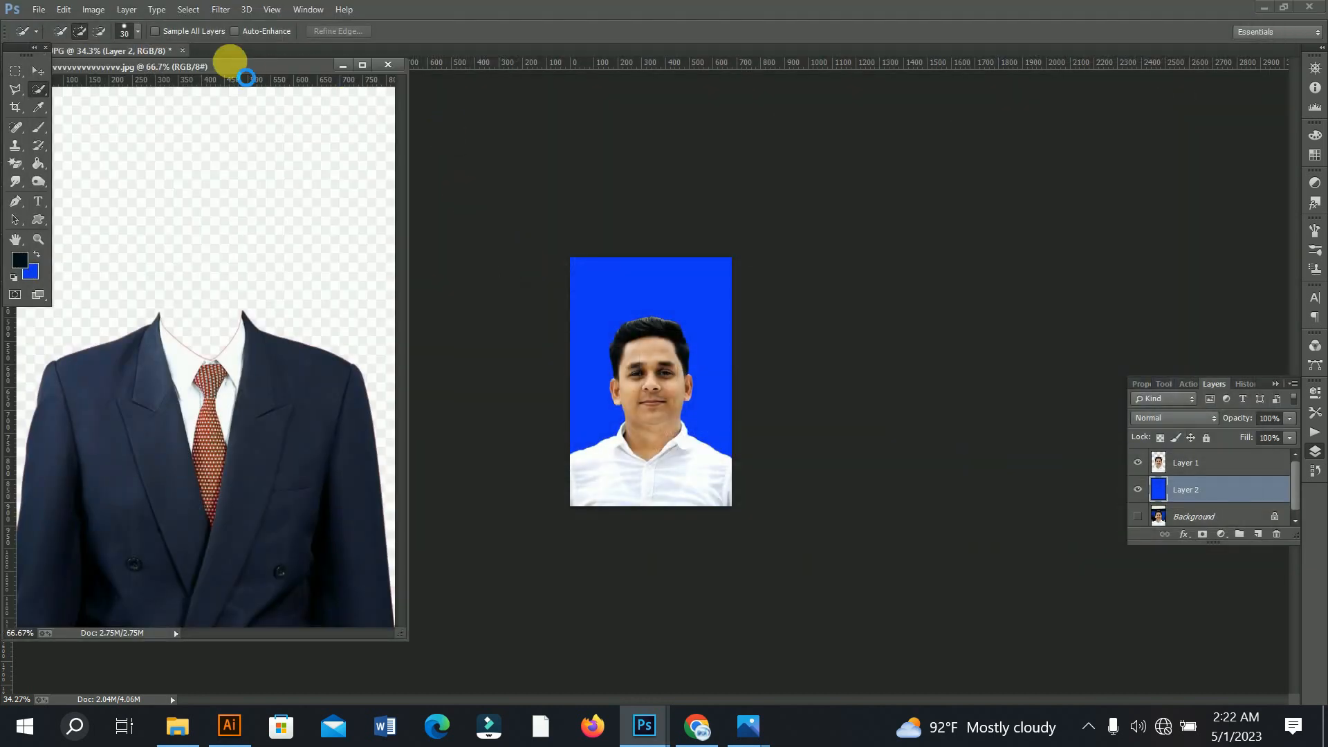
left_click_drag(222, 69, 542, 53)
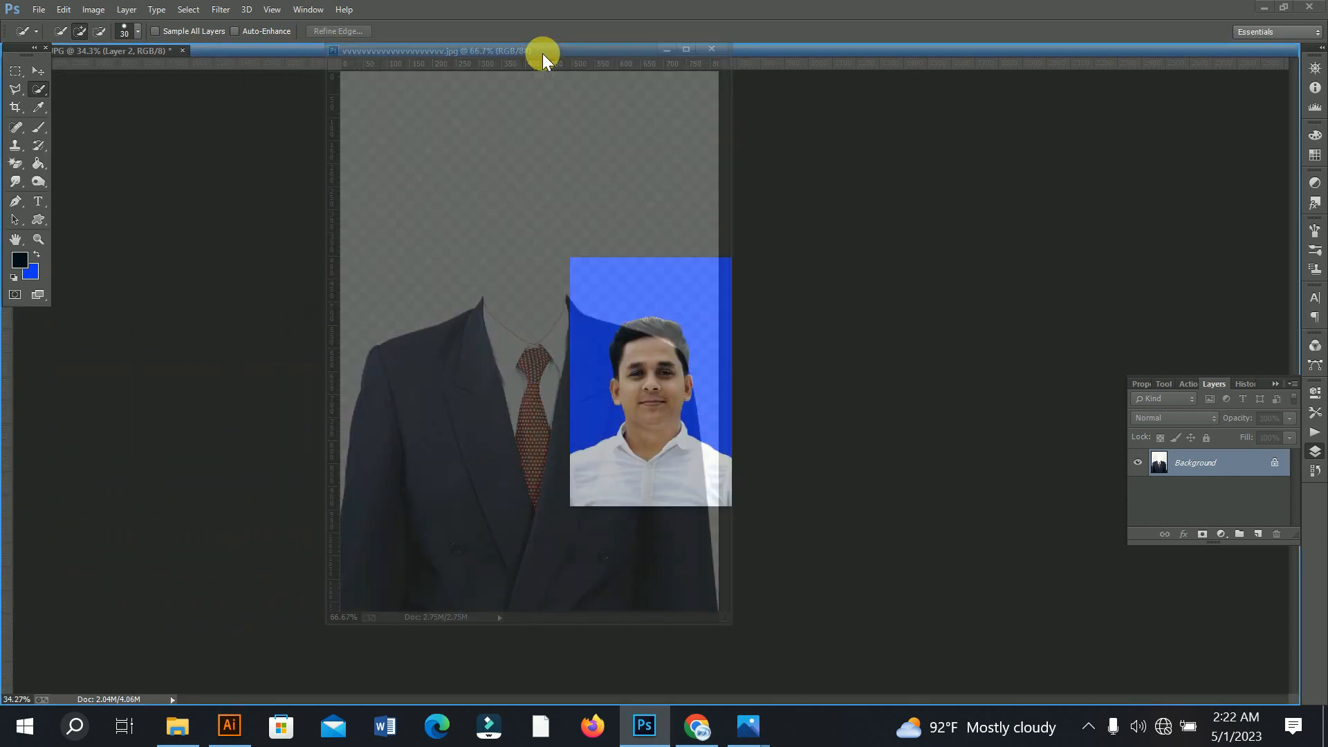
scroll(664, 315, "up", 4)
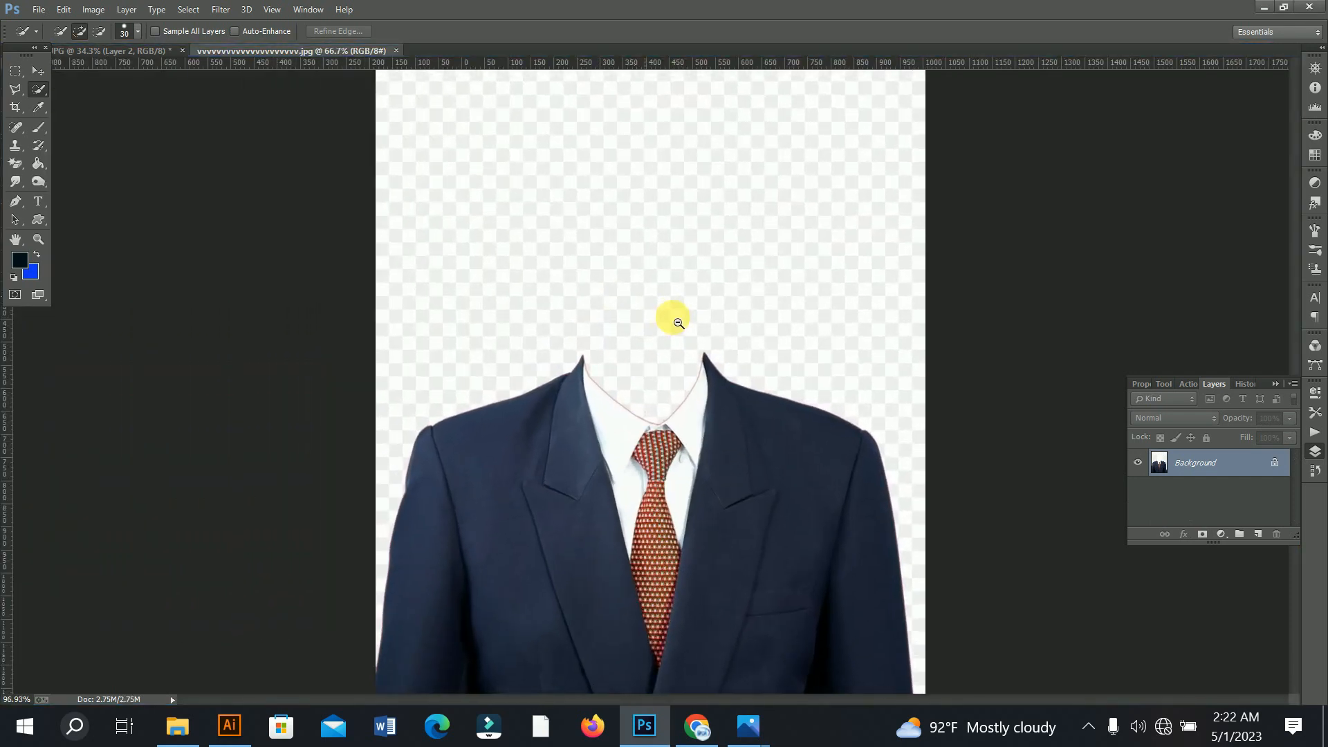
Step: Erase the checkered backdrop around the suit with the Magic Eraser so the area becomes transparent
left_click(12, 166)
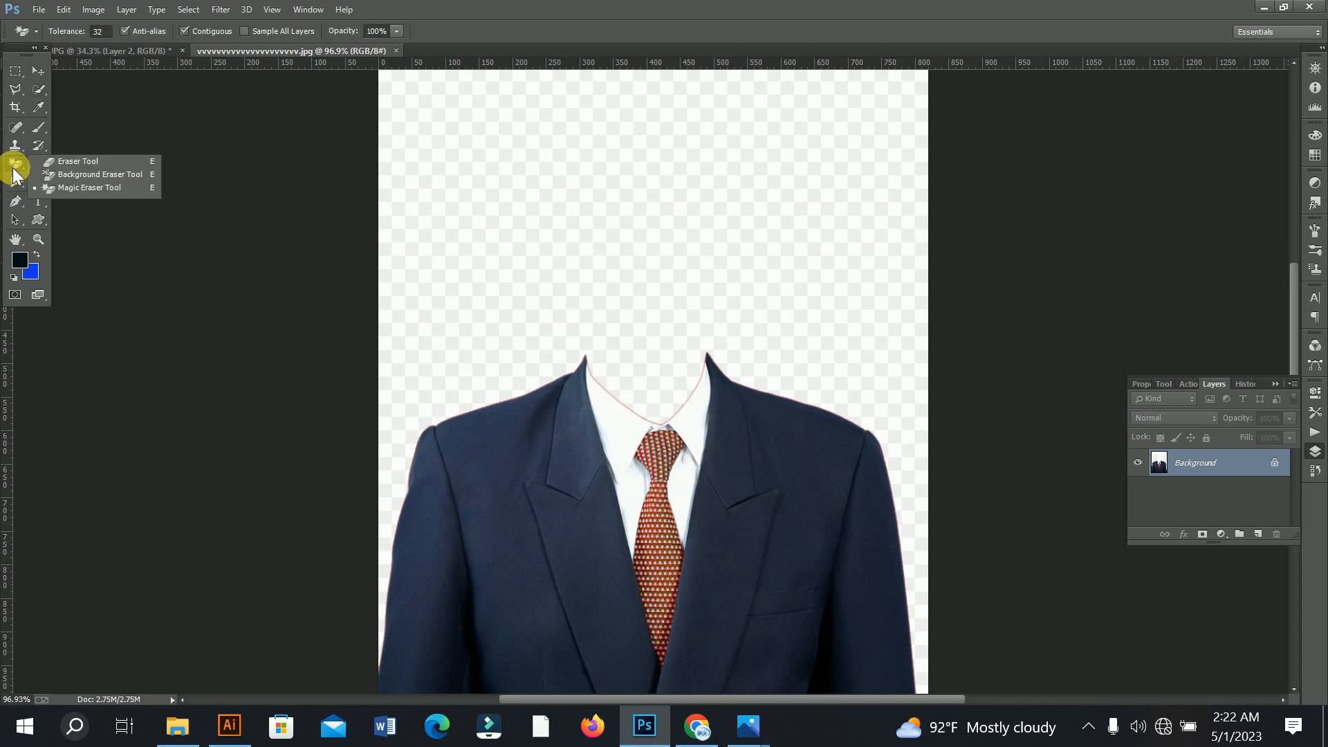
left_click(104, 188)
left_click(637, 186)
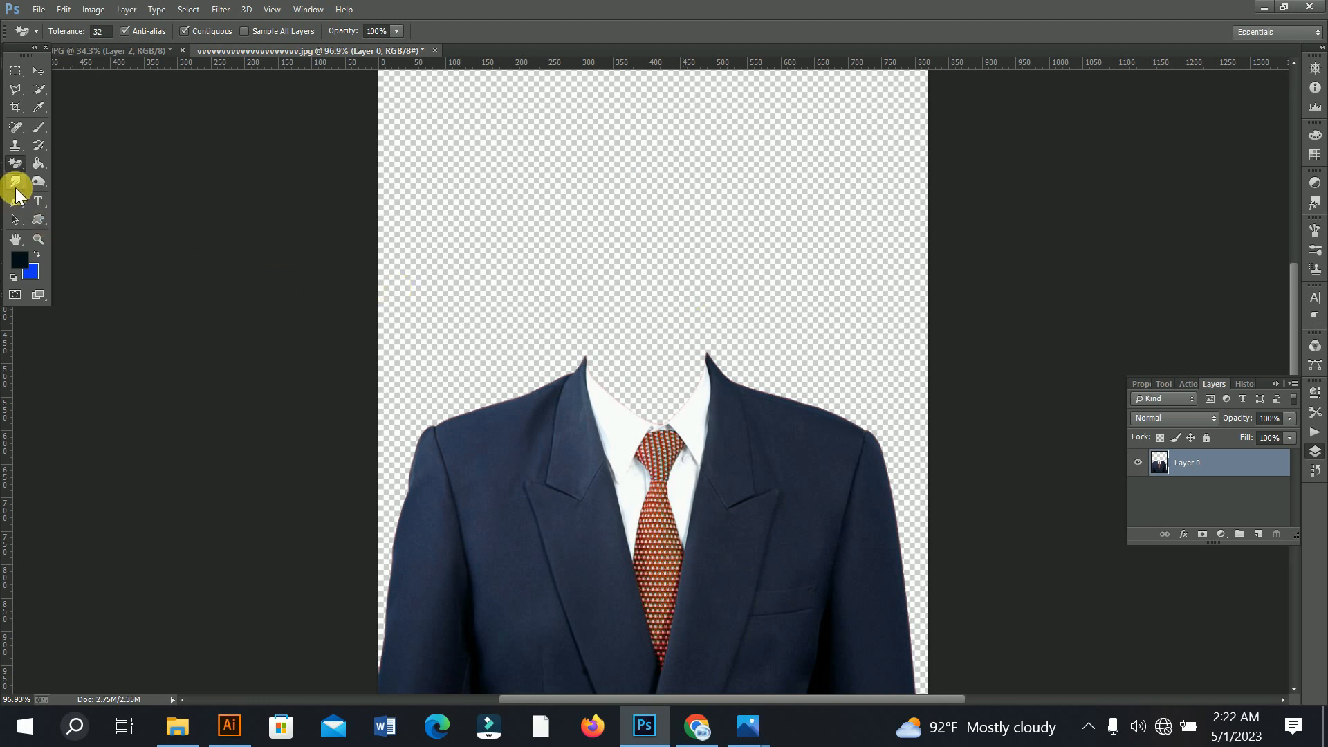
Step: Copy the cut-out man's layer from the portrait document into the suit document
left_click(36, 71)
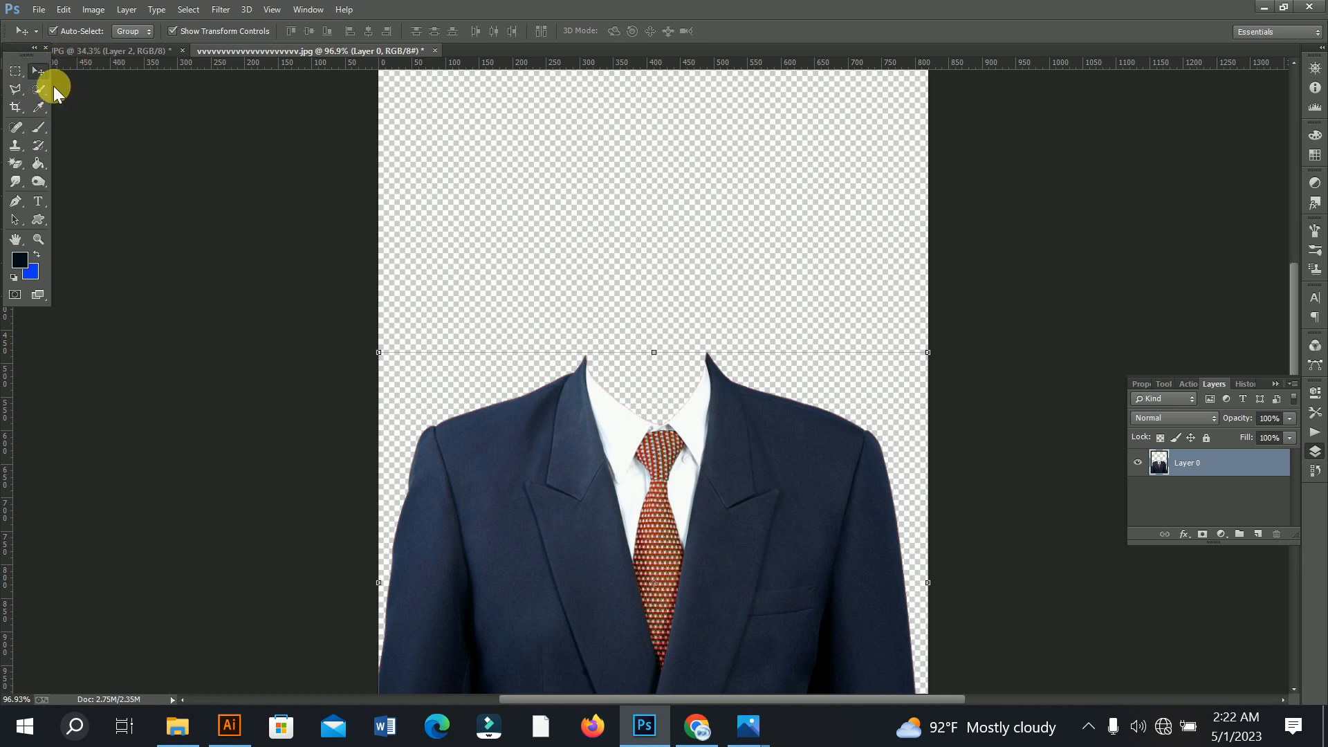
left_click(112, 52)
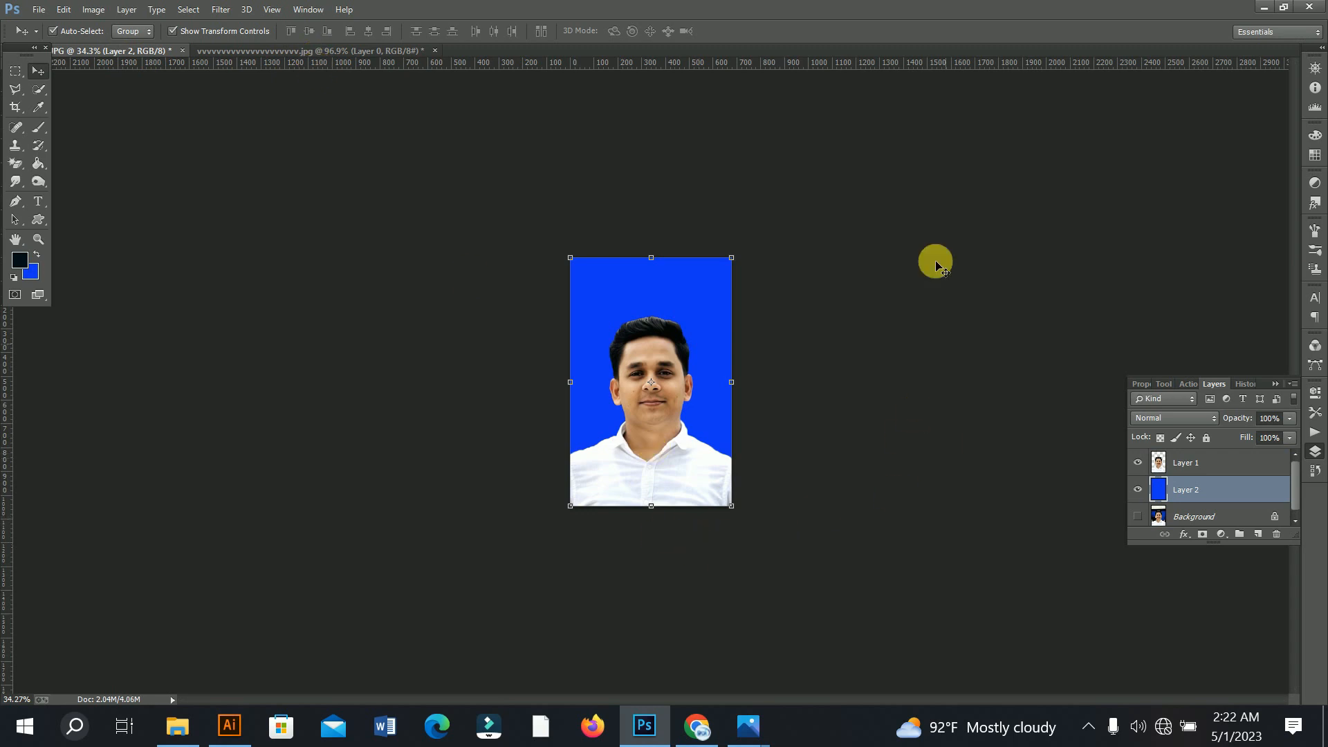
left_click(1224, 463)
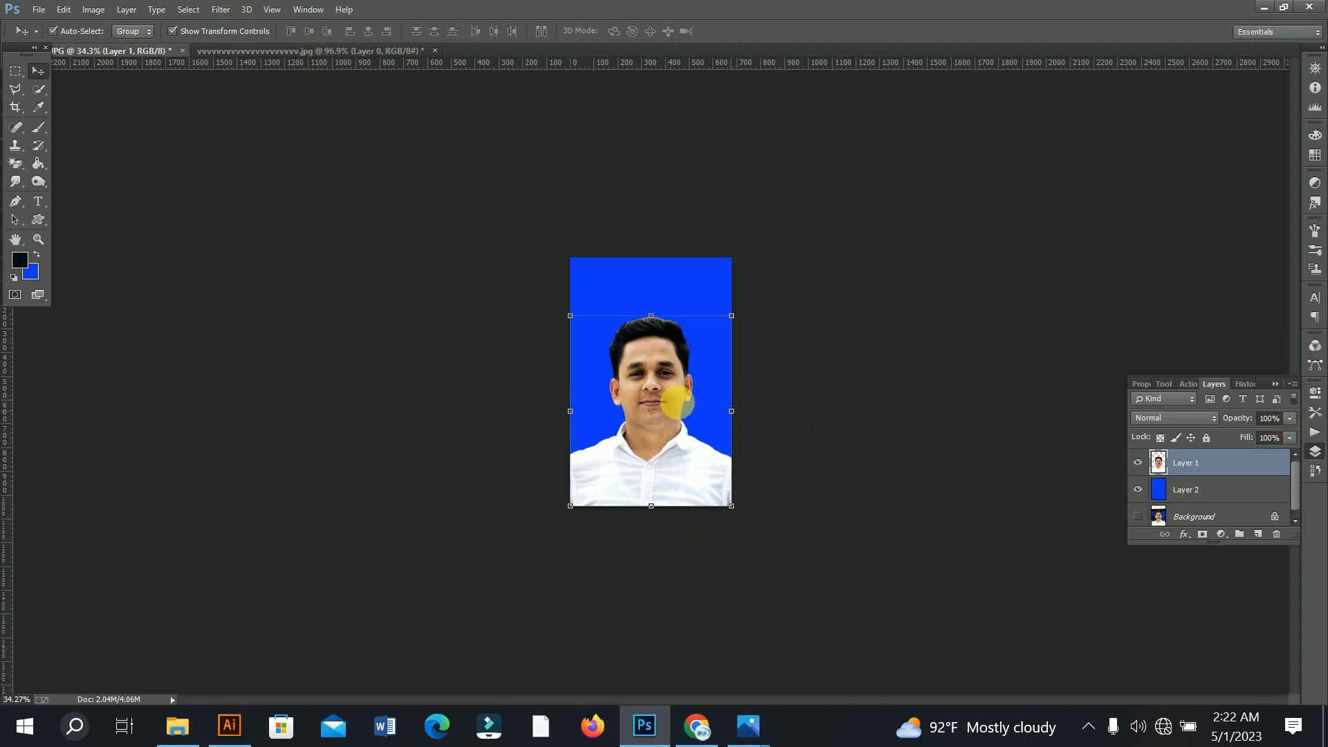
left_click(676, 367)
left_click_drag(669, 460, 625, 414)
key("Return")
scroll(758, 401, "down", 5)
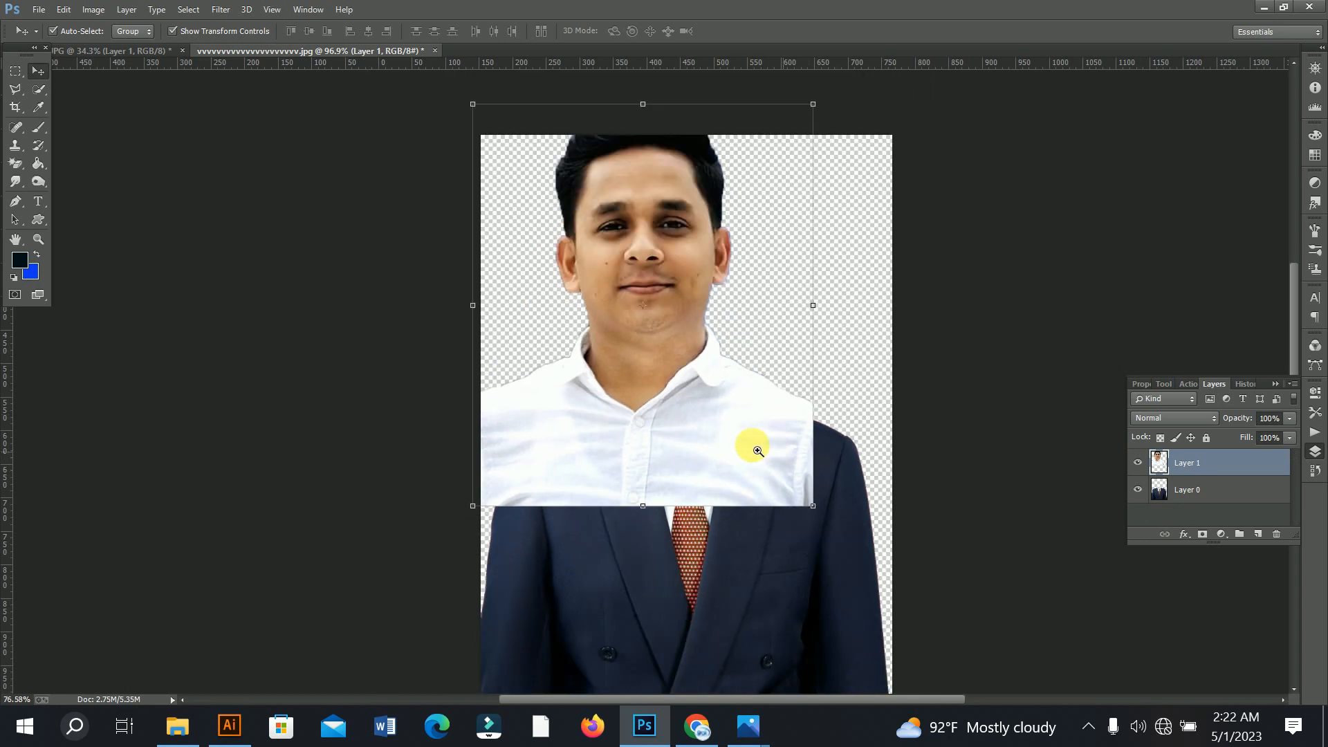
Step: Scale the man to about 96% over the suit and place his layer below the suit layer
left_click_drag(660, 413, 695, 437)
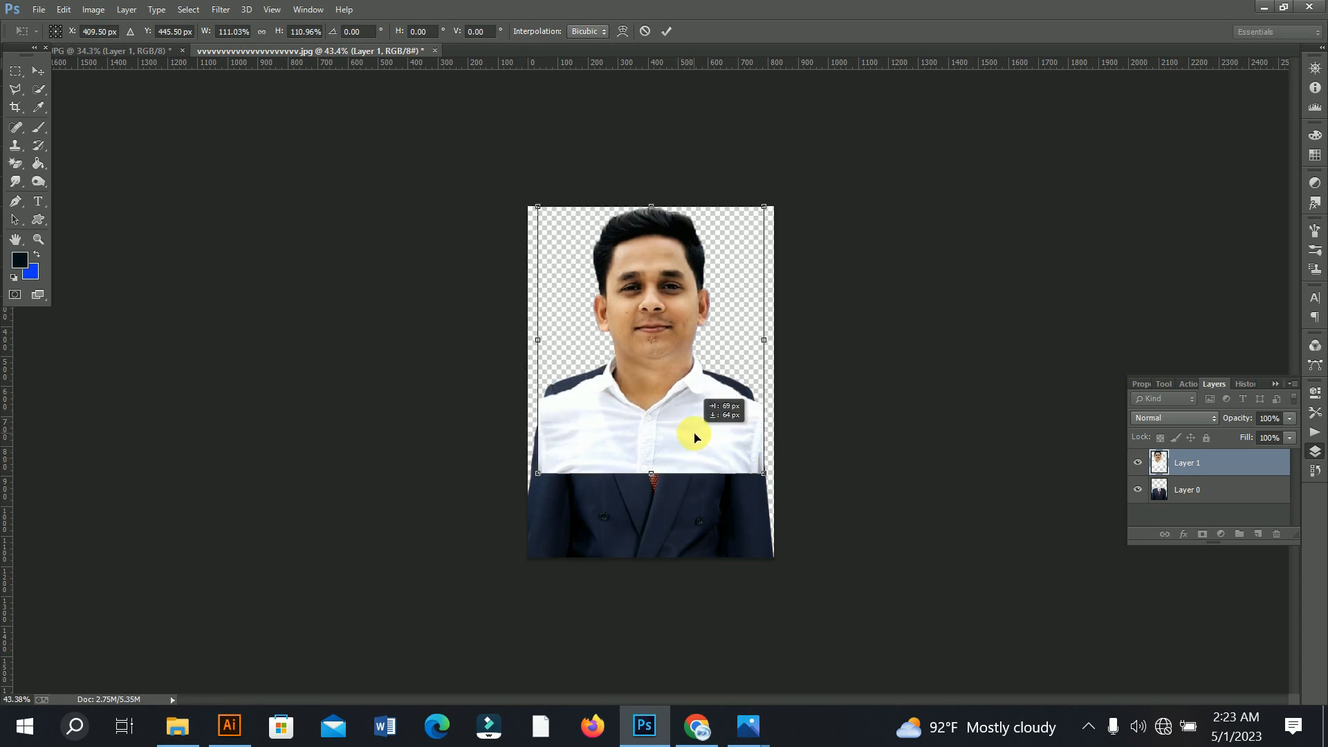
left_click_drag(765, 476, 737, 459)
left_click_drag(688, 423, 691, 422)
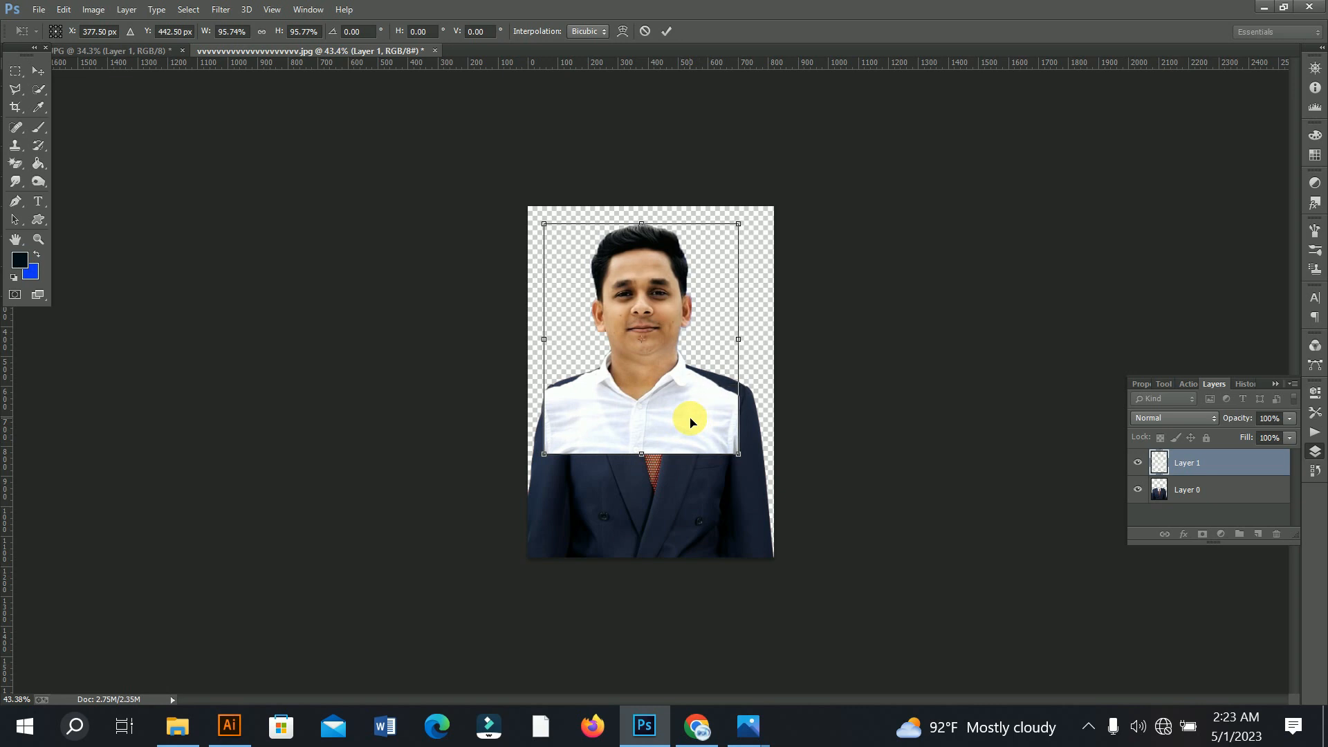
key("Return")
left_click_drag(1196, 477, 1194, 519)
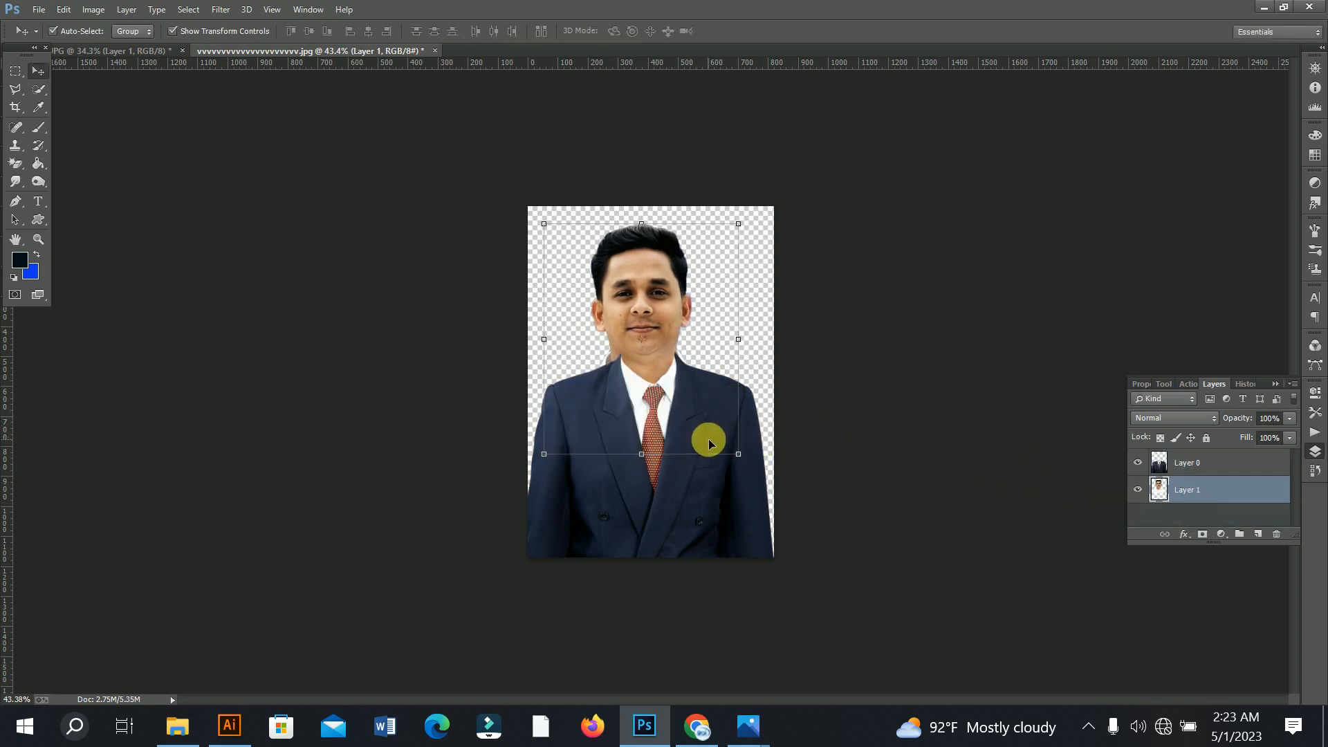
Step: Raise the man above the suit collar, shrink him slightly and centre his head over the tie
scroll(613, 386, "up", 3)
left_click_drag(717, 604, 730, 611)
left_click(637, 265)
left_click_drag(637, 259, 645, 229)
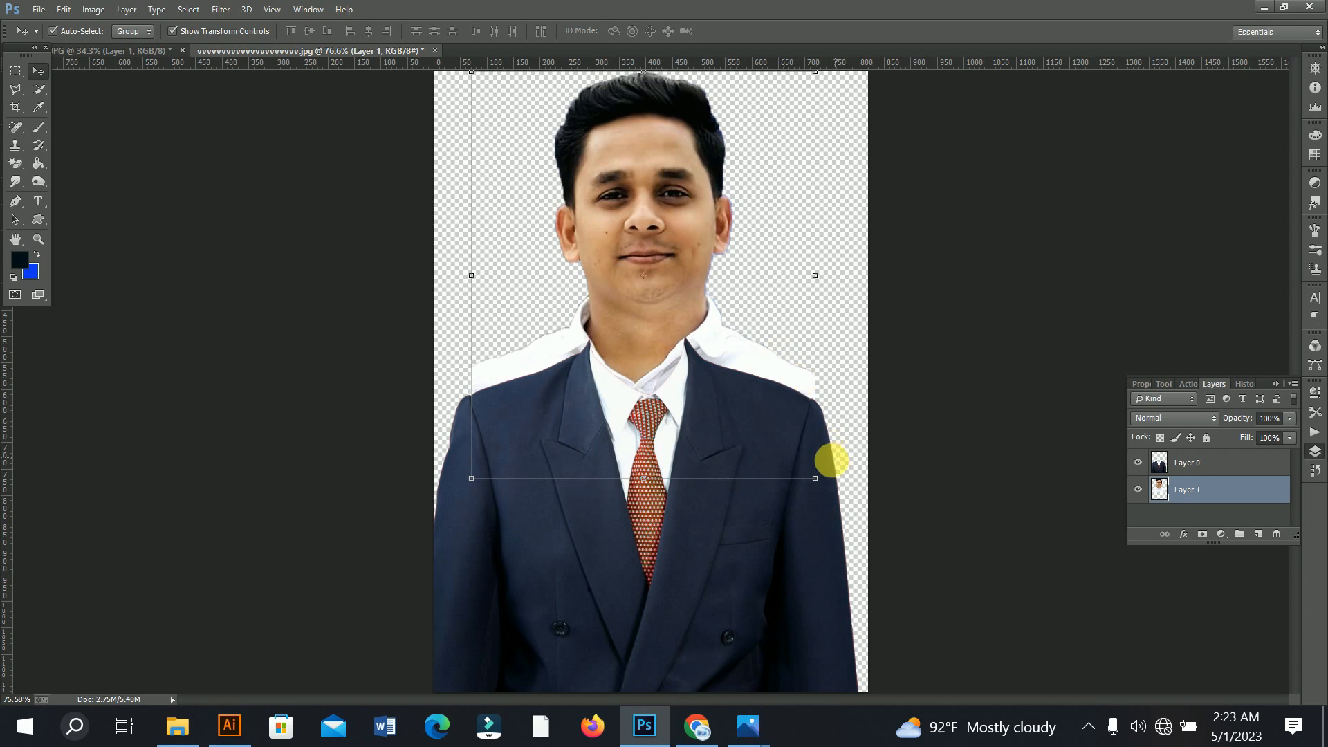
left_click_drag(816, 479, 773, 430)
key("Return")
mouse_move(631, 201)
left_mouse_down()
mouse_move(661, 201)
mouse_move(646, 201)
left_mouse_up()
Step: Try enlarging the suit to about 134% and positioning it at the man's neck
left_click_drag(734, 612, 722, 540)
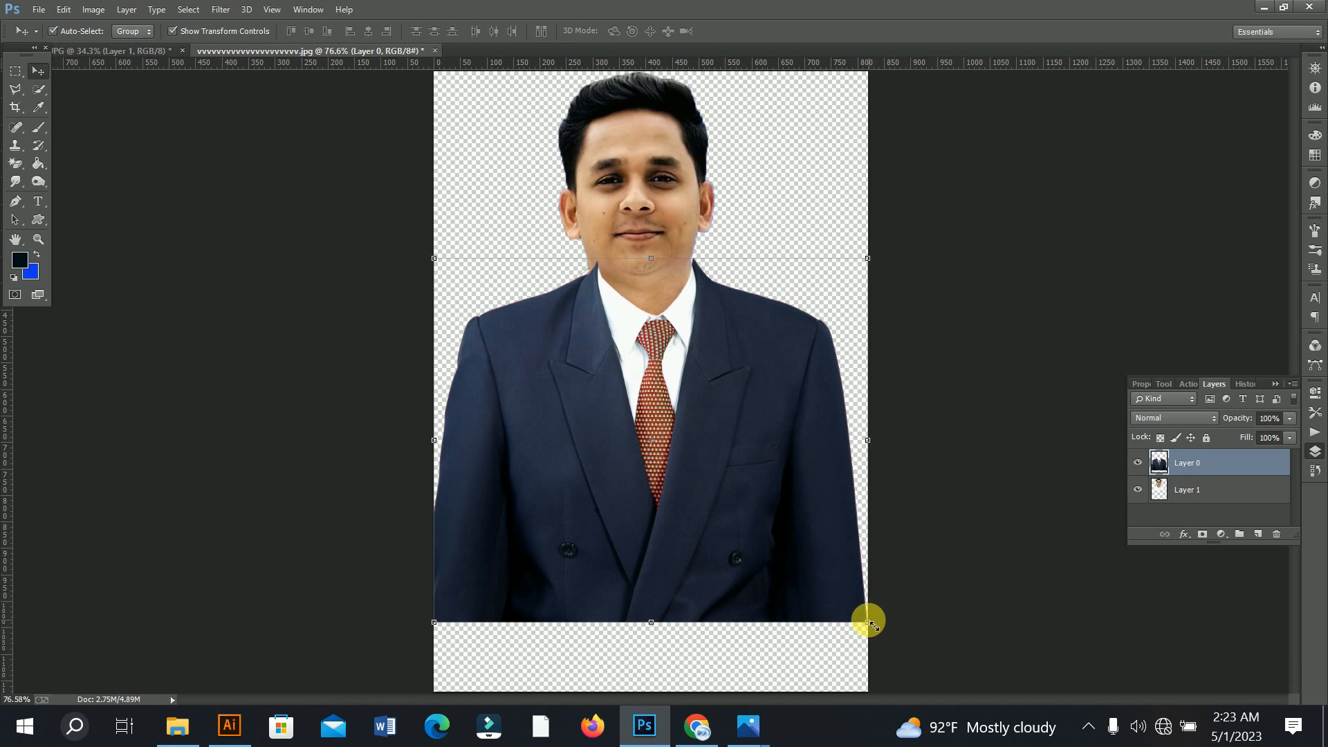
left_click_drag(868, 624, 1024, 716)
left_click_drag(726, 591, 585, 485)
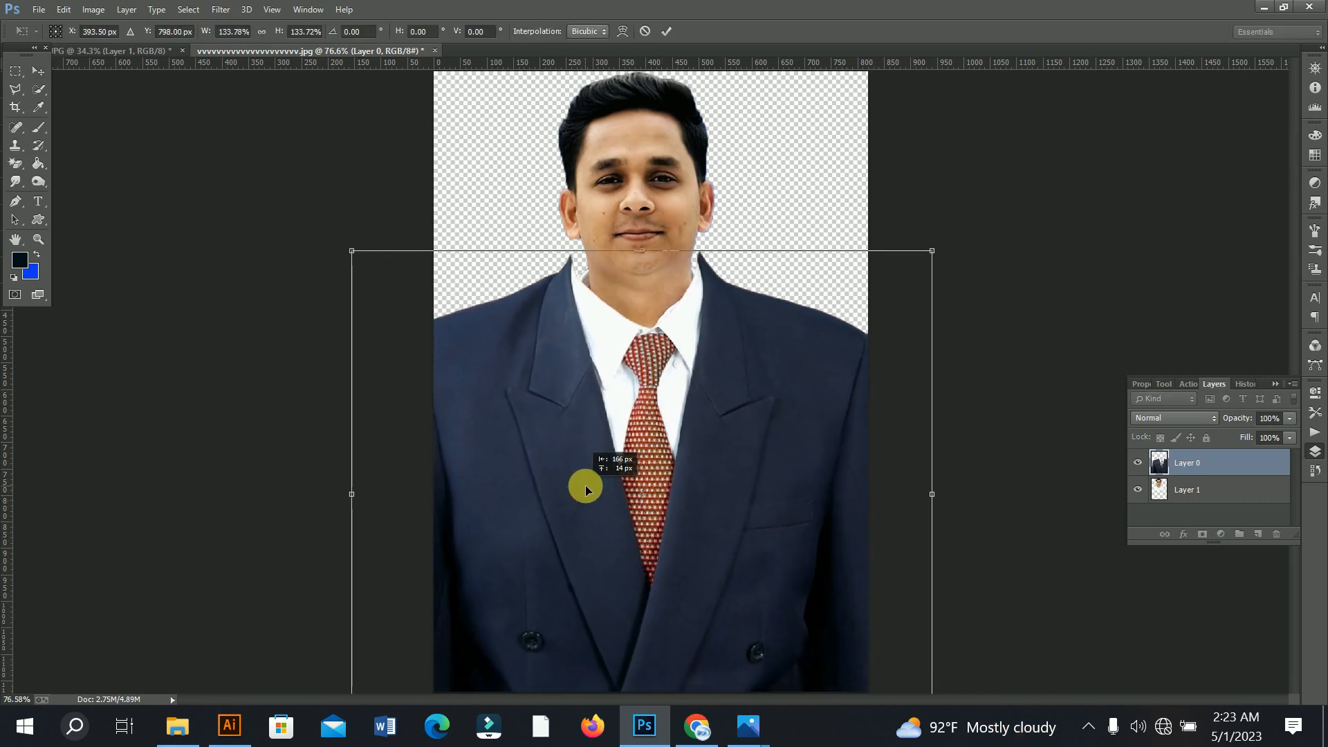
Step: Scale the suit down to about 97% and lower it below the man's chin
left_click_drag(354, 265, 411, 313)
left_click_drag(781, 645, 727, 593)
left_click_drag(386, 264, 484, 348)
left_click_drag(789, 603, 747, 512)
key("shift+Down")
key("shift+Down")
key("shift+Down")
key("shift+Down")
key("shift+Down")
key("shift+Down")
key("shift+Down")
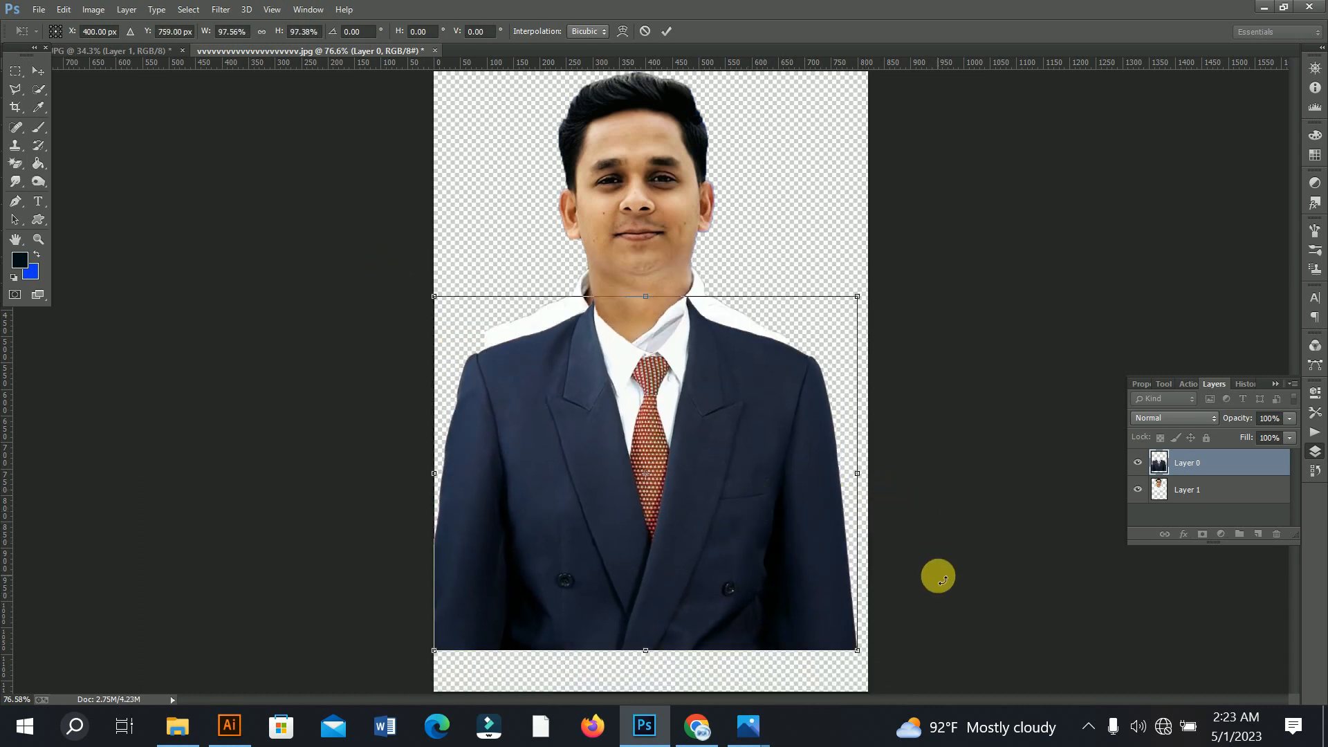
Step: Widen the suit to about 103% and raise it so the collar wraps the neck, applying the transform
left_click_drag(864, 486, 880, 480)
left_click_drag(665, 520, 650, 497)
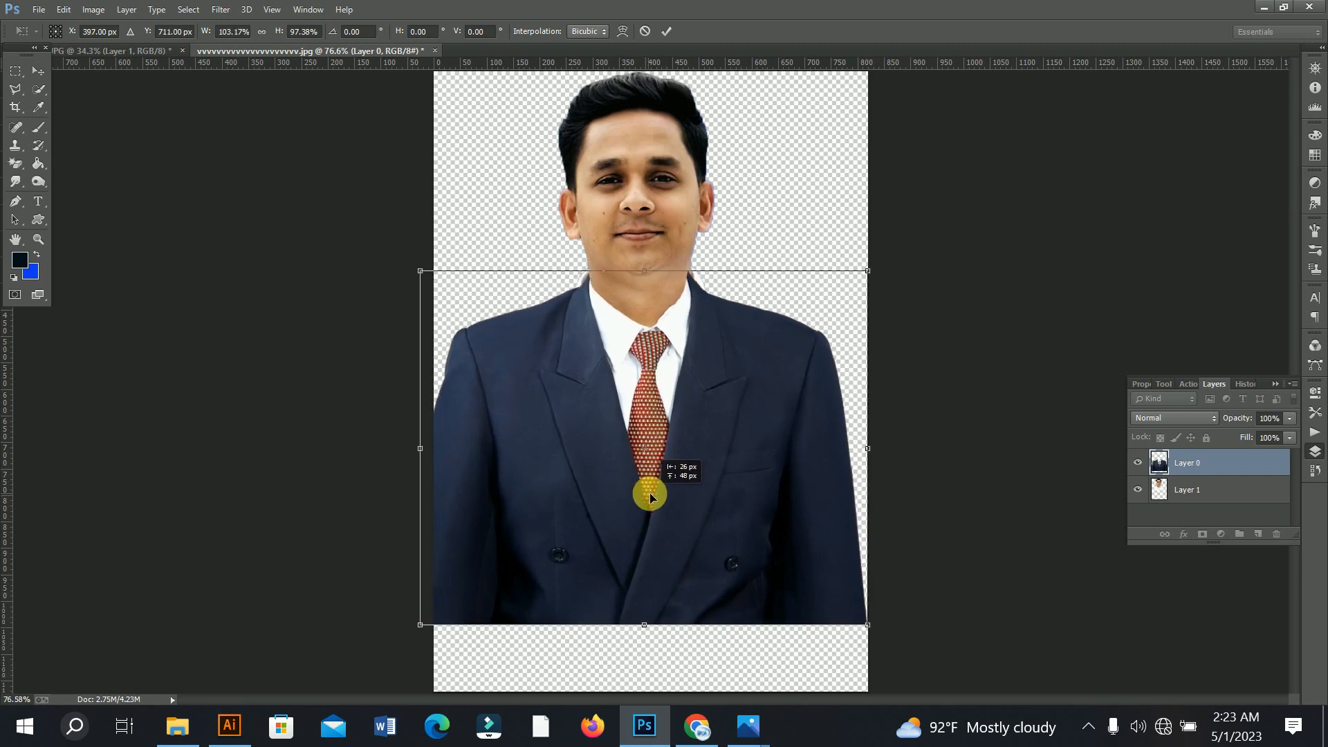
key("Return")
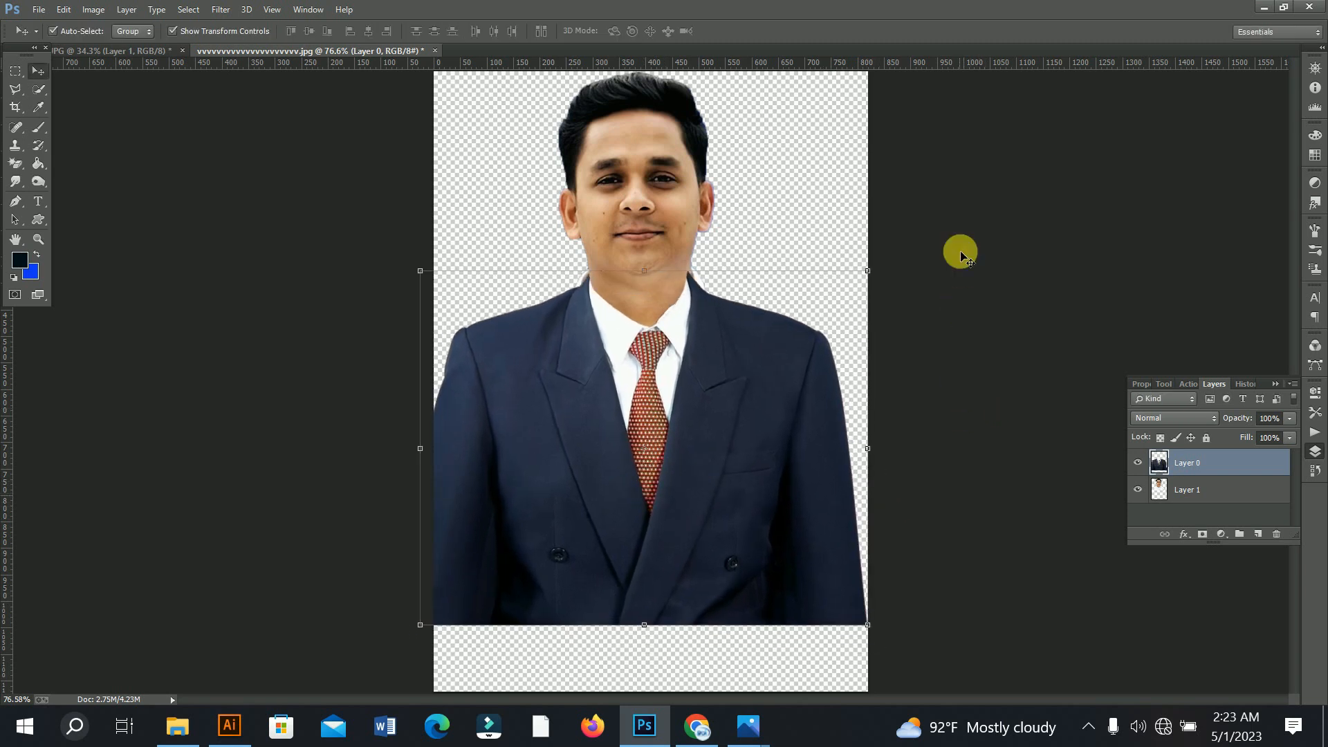
Step: Rotate the man's layer about 2.6° clockwise to straighten his head above the suit
left_click(915, 218)
left_click_drag(715, 176, 643, 198)
left_click_drag(616, 290, 689, 359)
mouse_move(752, 627)
left_mouse_down()
mouse_move(742, 652)
mouse_move(753, 632)
left_mouse_up()
left_click_drag(720, 417, 765, 376)
left_click(776, 350)
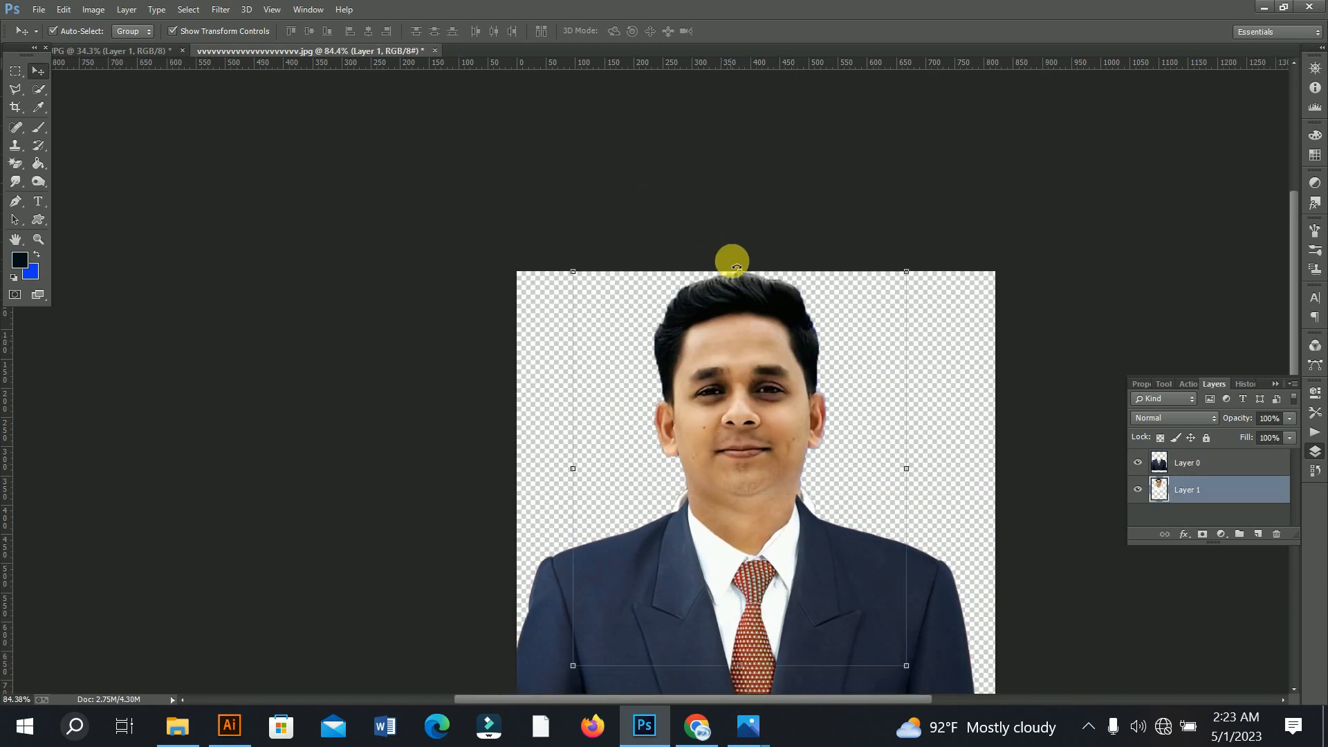
left_click_drag(733, 263, 748, 249)
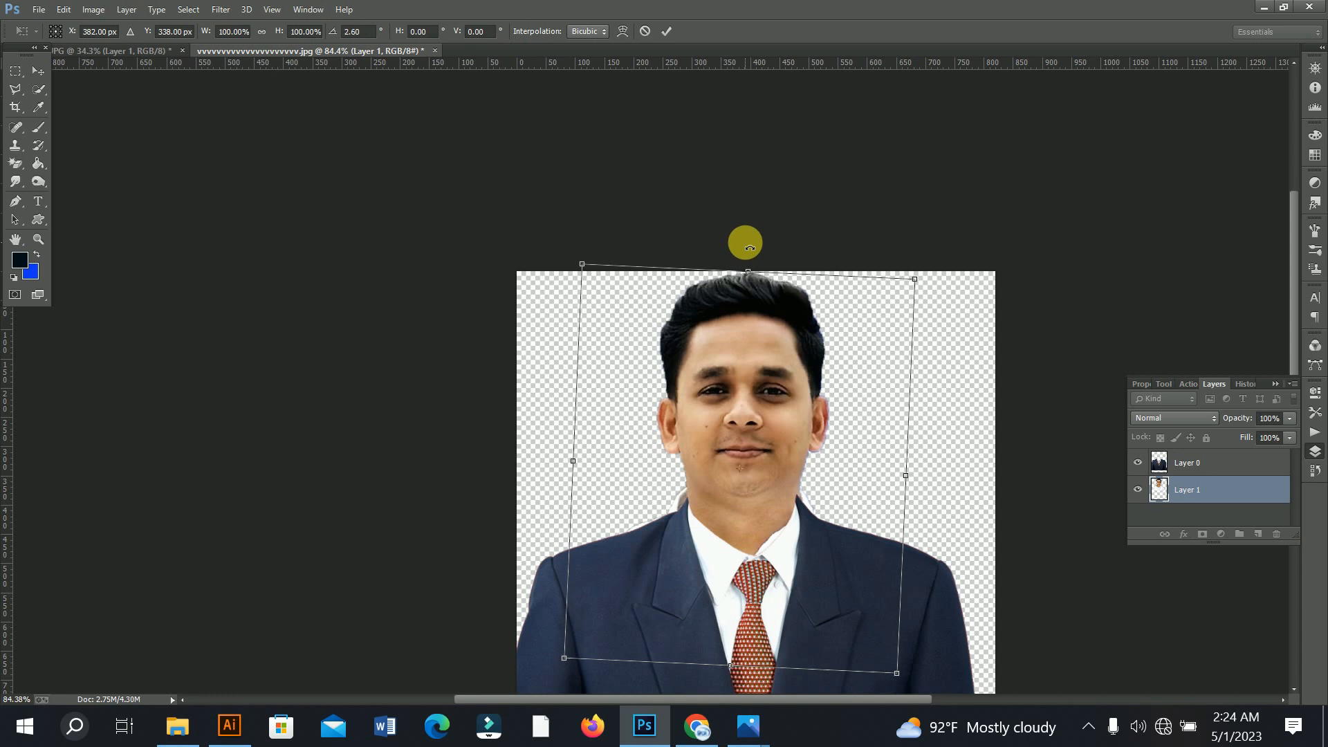
key("Return")
left_click(892, 195)
Step: Enlarge the suit to about 107% and fit its collar back around the man's neck
scroll(738, 512, "down", 6)
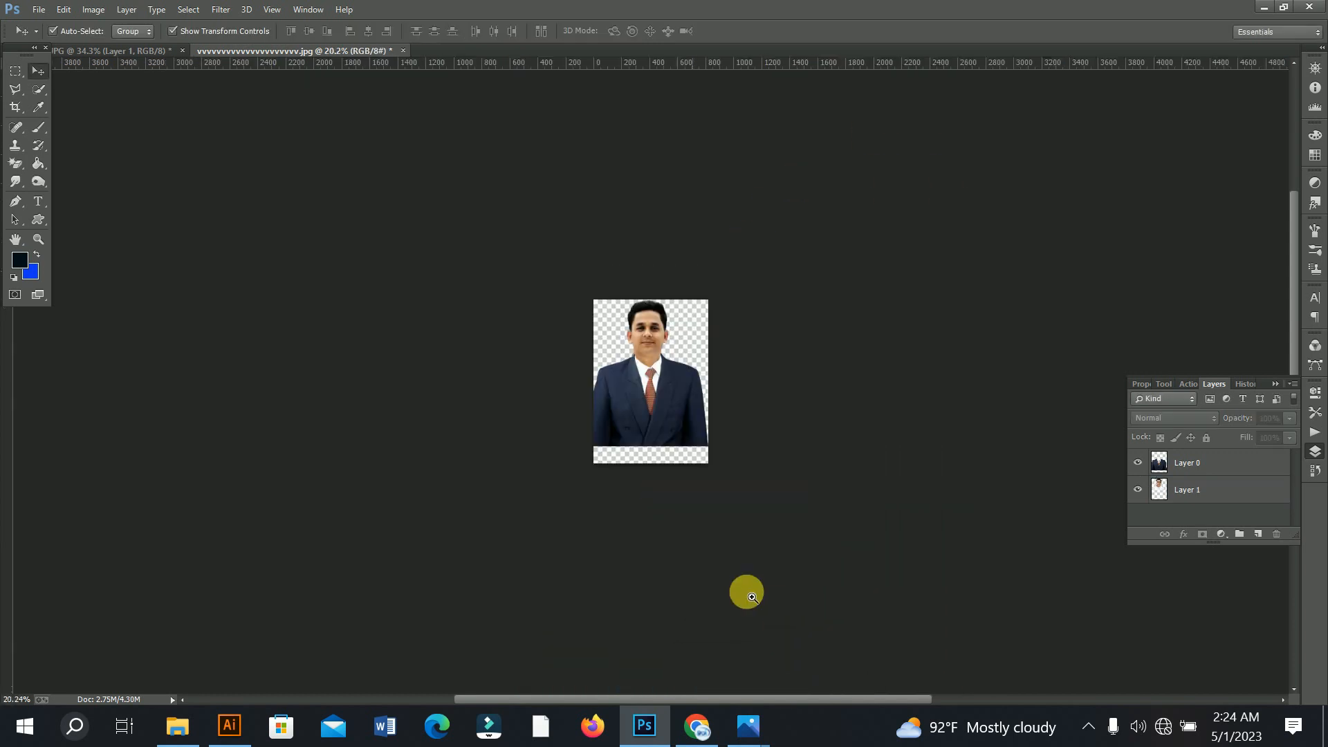
scroll(700, 480, "up", 6)
scroll(626, 255, "up", 1)
scroll(626, 250, "up", 3)
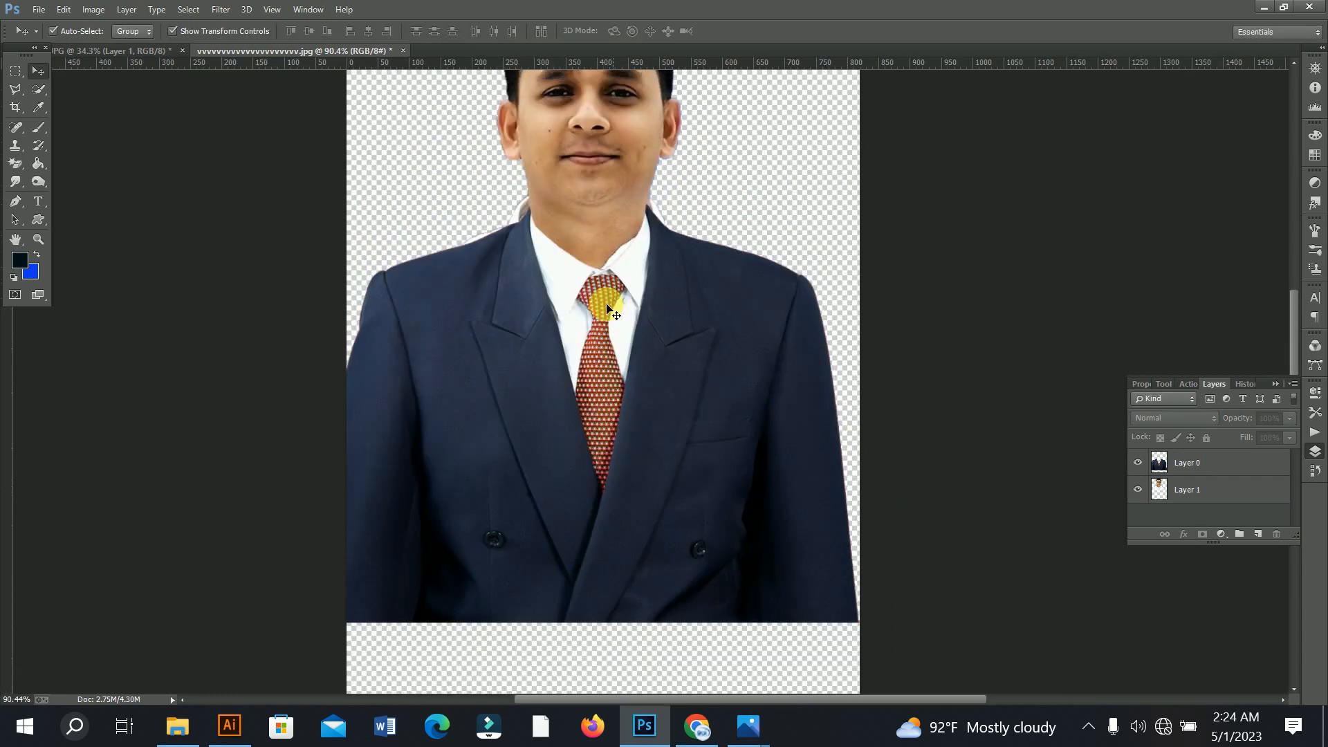
scroll(535, 289, "up", 2)
mouse_move(538, 518)
left_mouse_down()
mouse_move(538, 603)
mouse_move(536, 498)
left_mouse_up()
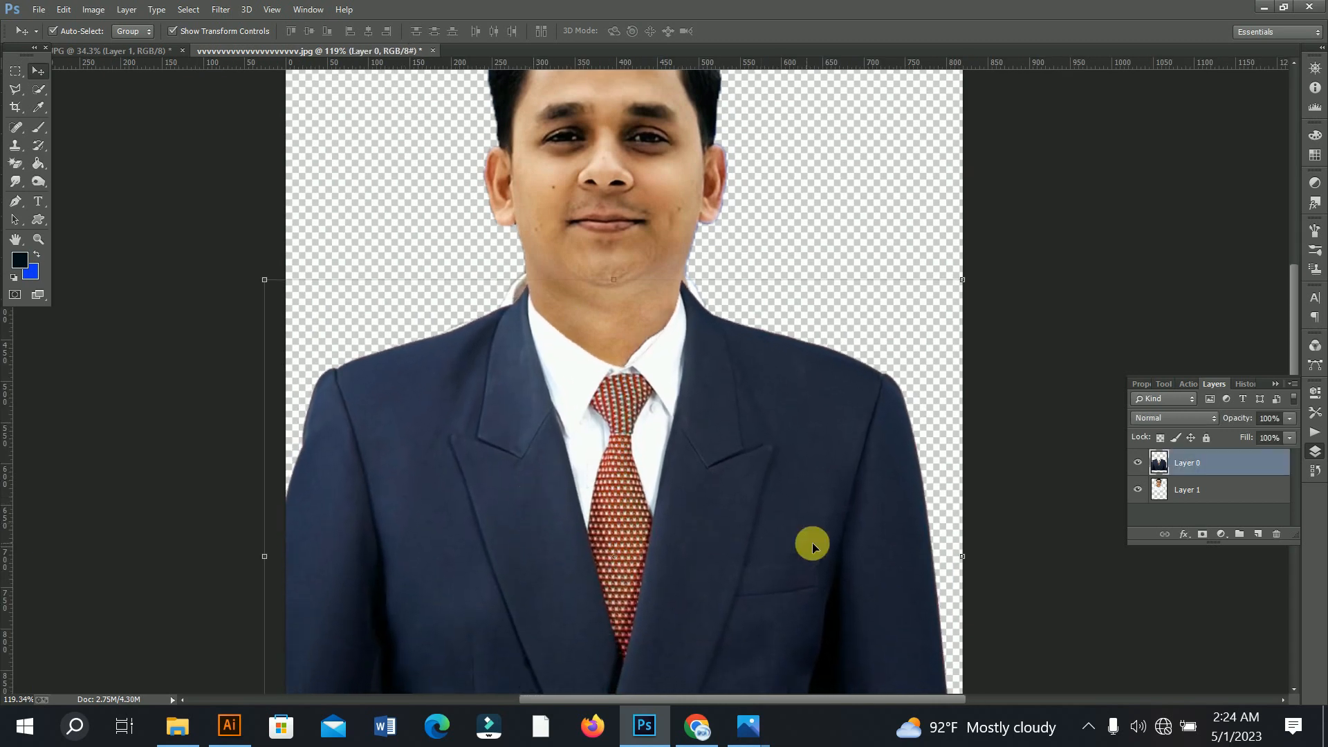
left_click_drag(965, 282, 1006, 238)
left_click_drag(696, 510, 673, 541)
left_click_drag(787, 598, 728, 598)
Step: Move the suit down to uncover the man's shirt collar and apply the transformation
left_click_drag(590, 278, 805, 464)
left_click_drag(713, 500, 713, 630)
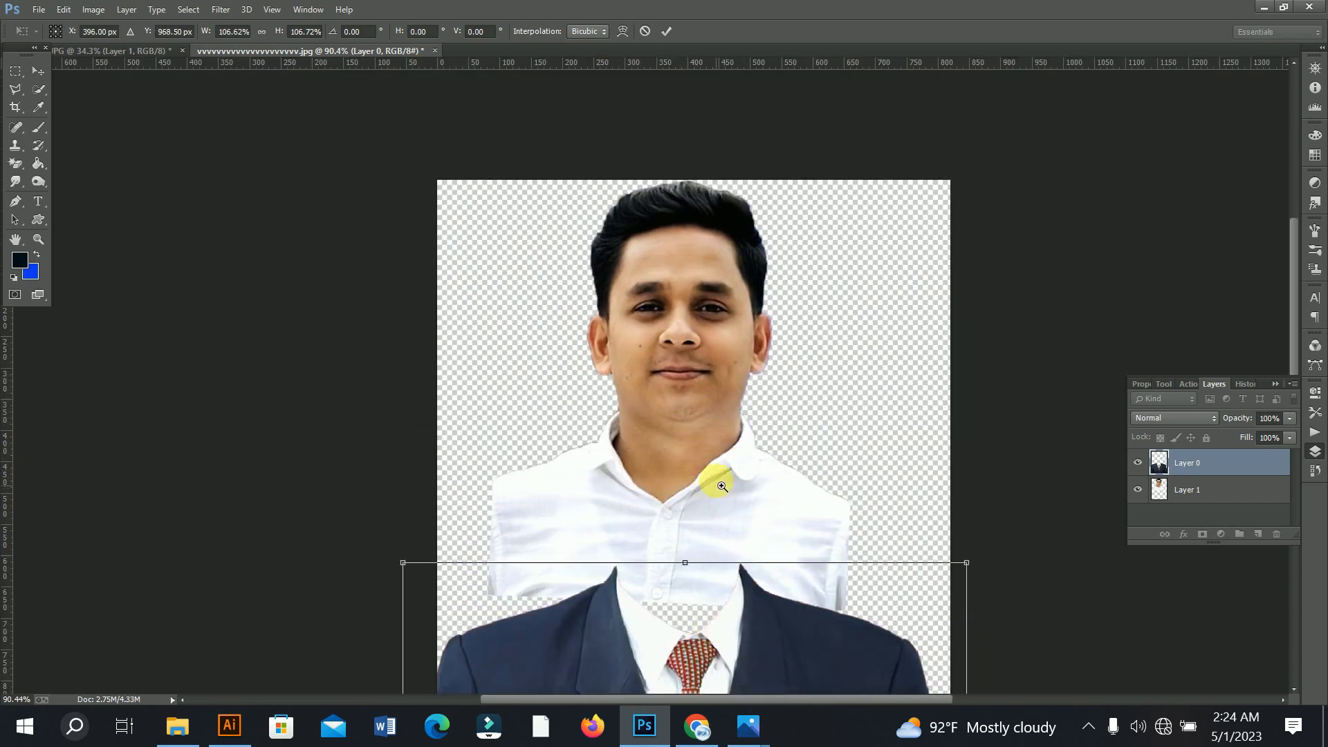
left_click_drag(759, 532, 802, 584)
left_click_drag(642, 353, 648, 369)
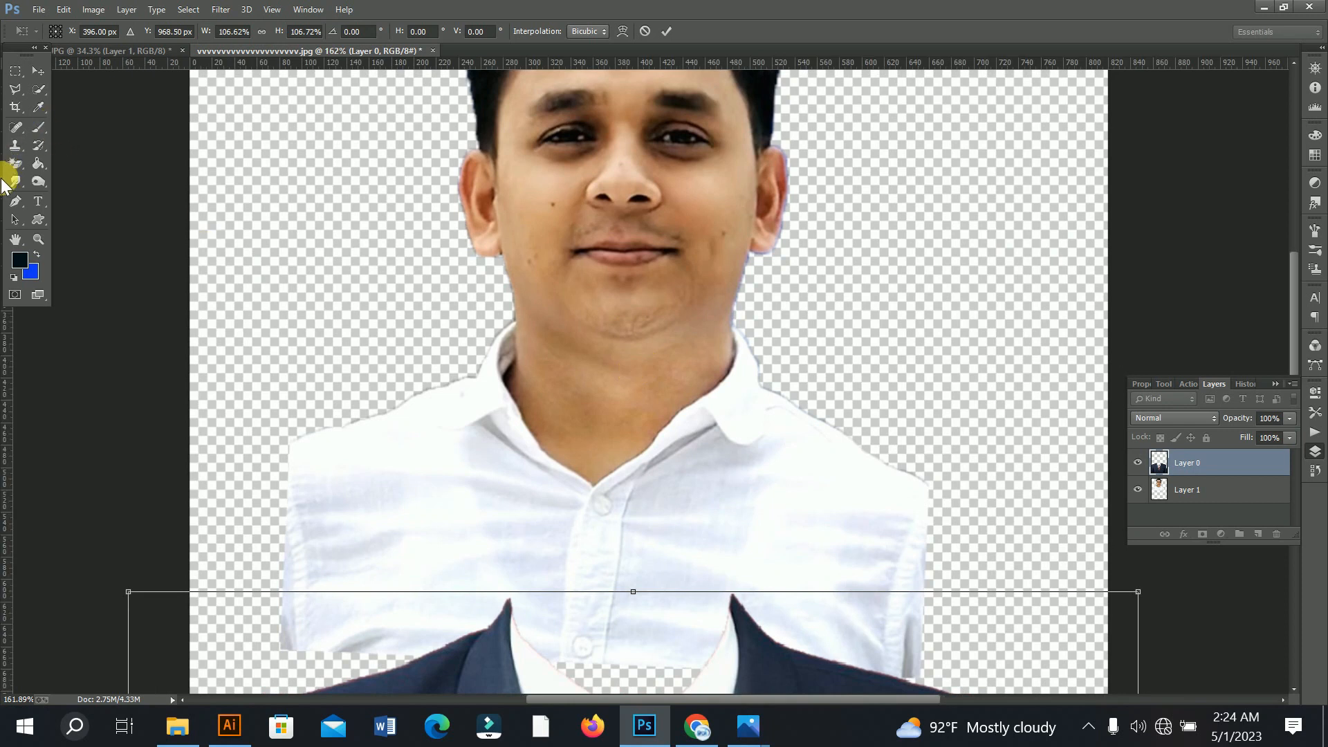
left_click(13, 181)
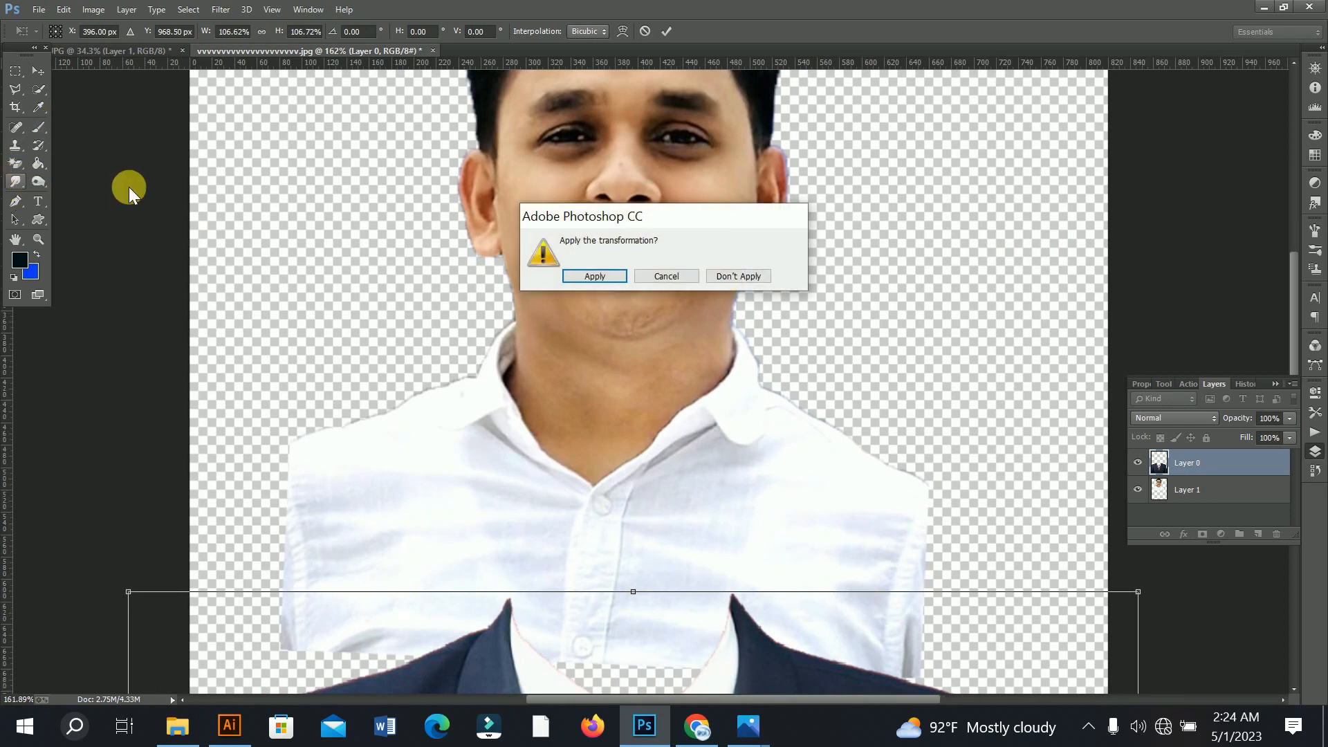
left_click(594, 276)
Step: Smudge the shirt collar edge on the right side of the neck on the man's layer
left_click_drag(15, 181, 49, 201)
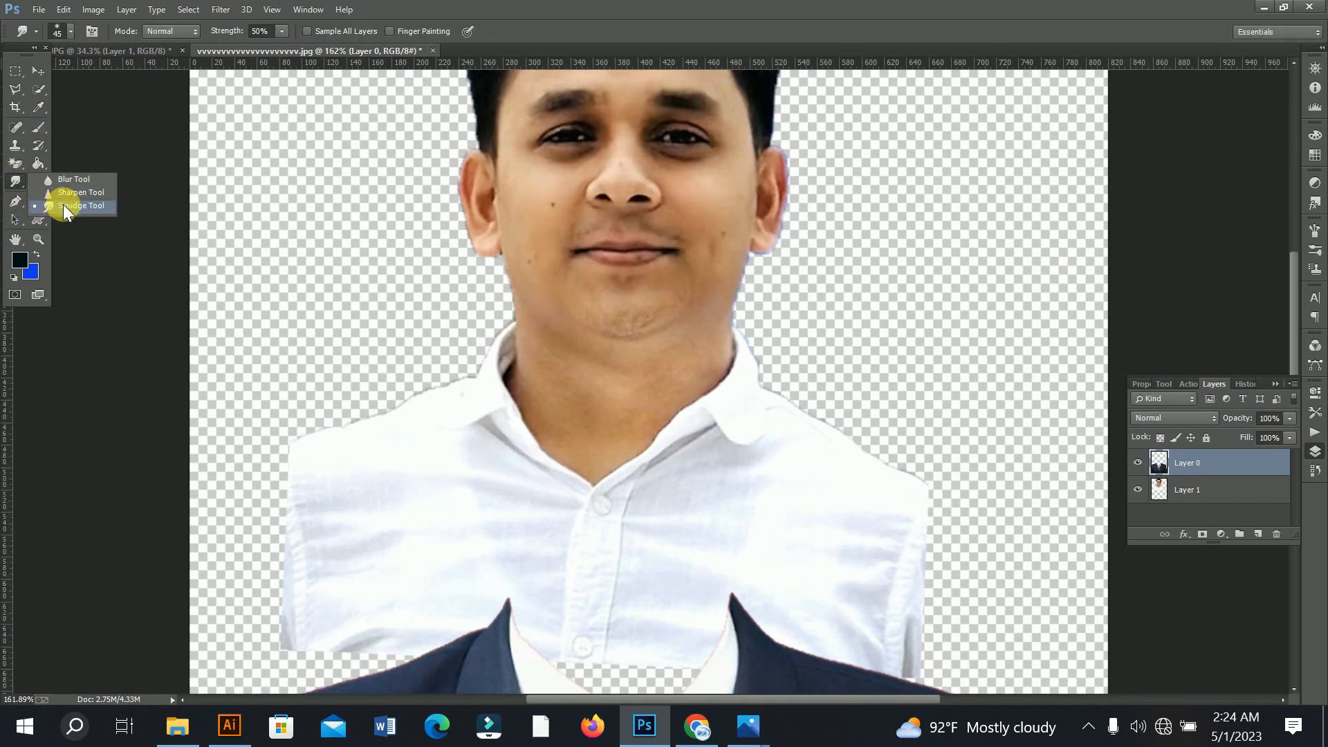
left_click(64, 205)
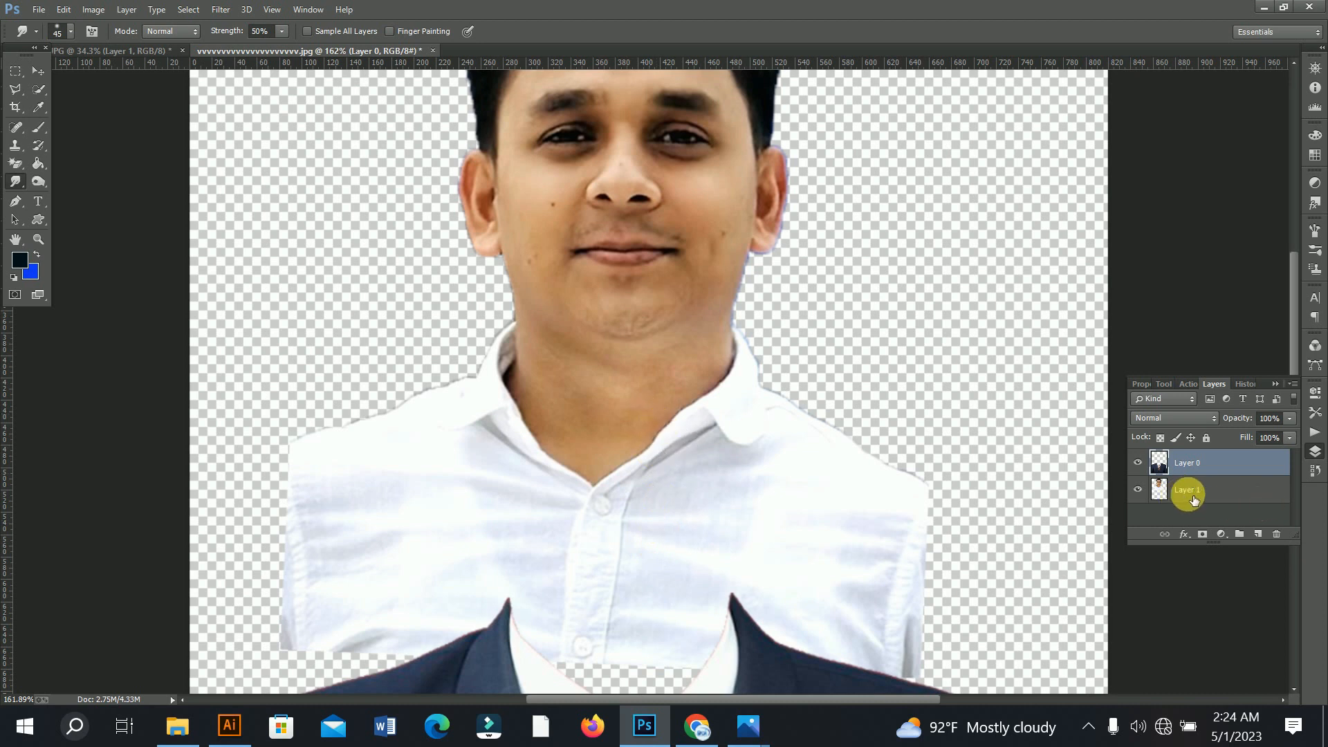
left_click(1193, 499)
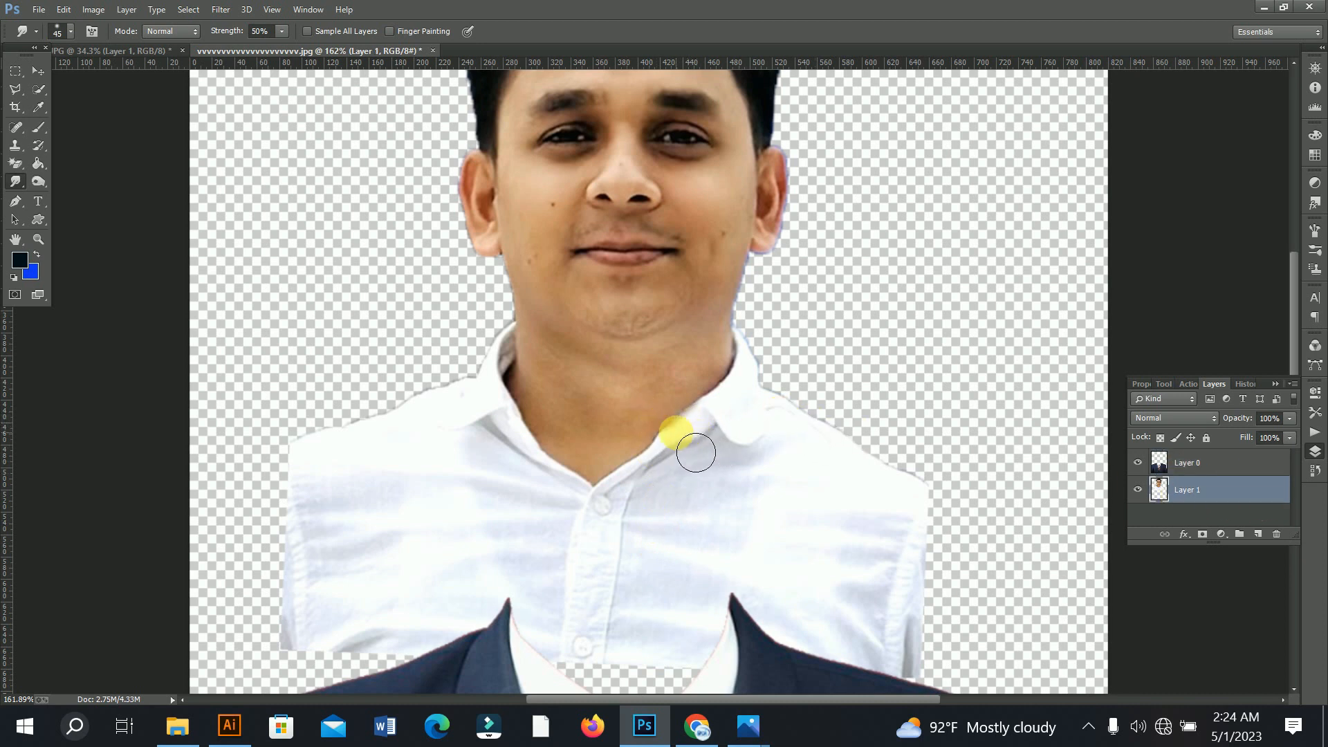
left_click_drag(725, 450, 743, 447)
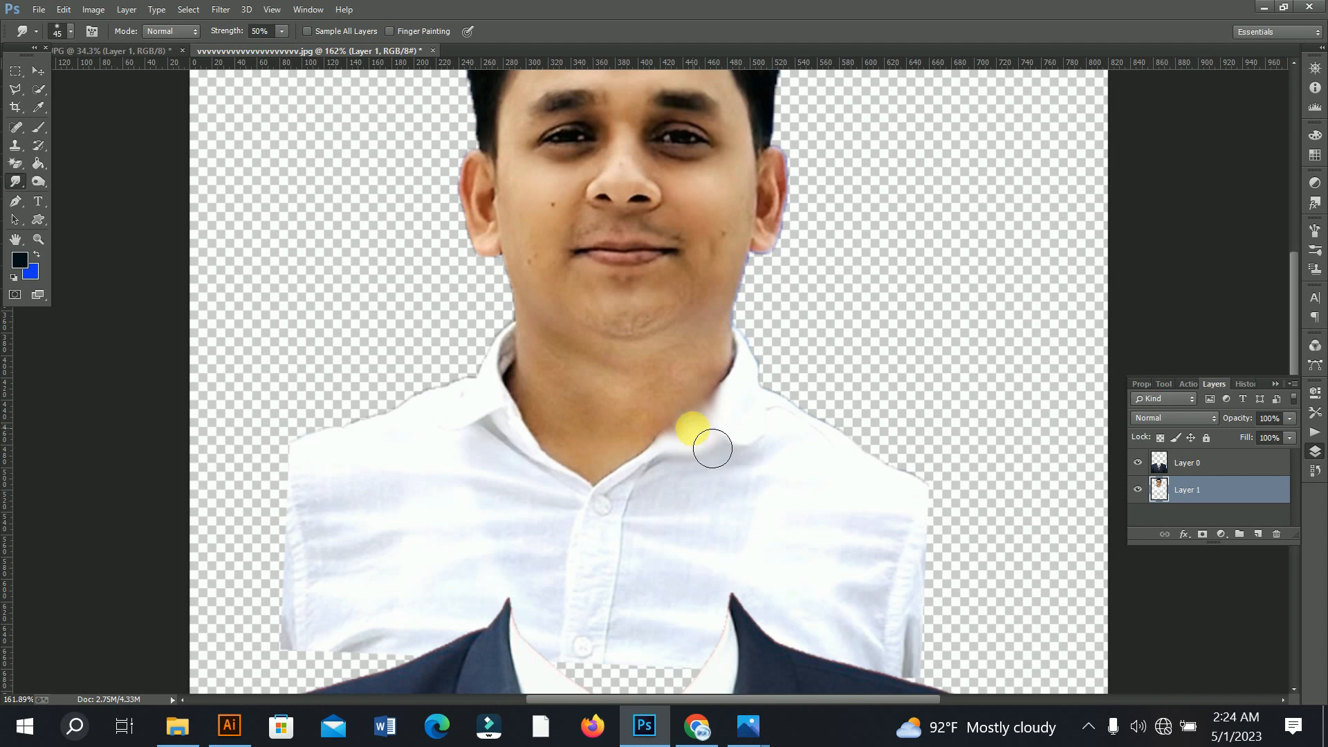
mouse_move(769, 443)
left_mouse_down()
mouse_move(758, 406)
mouse_move(745, 425)
left_mouse_up()
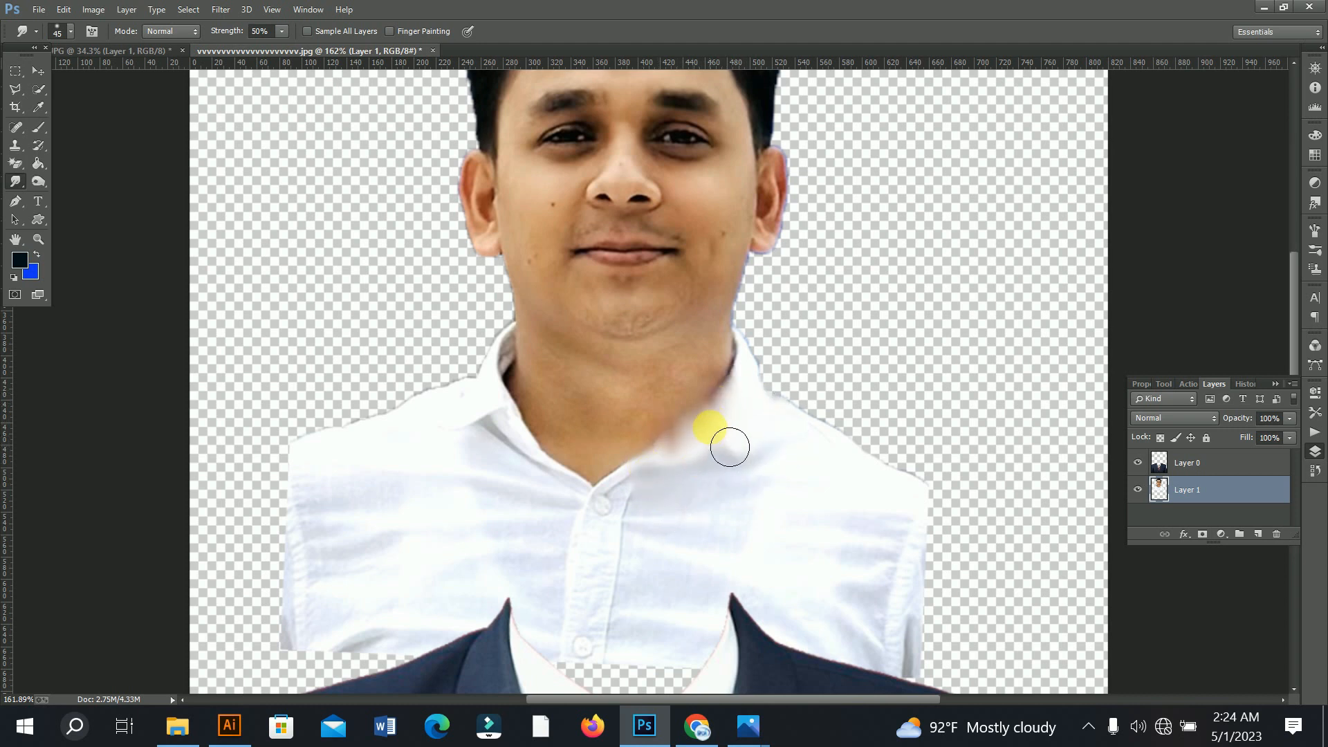
left_click_drag(713, 487, 461, 492)
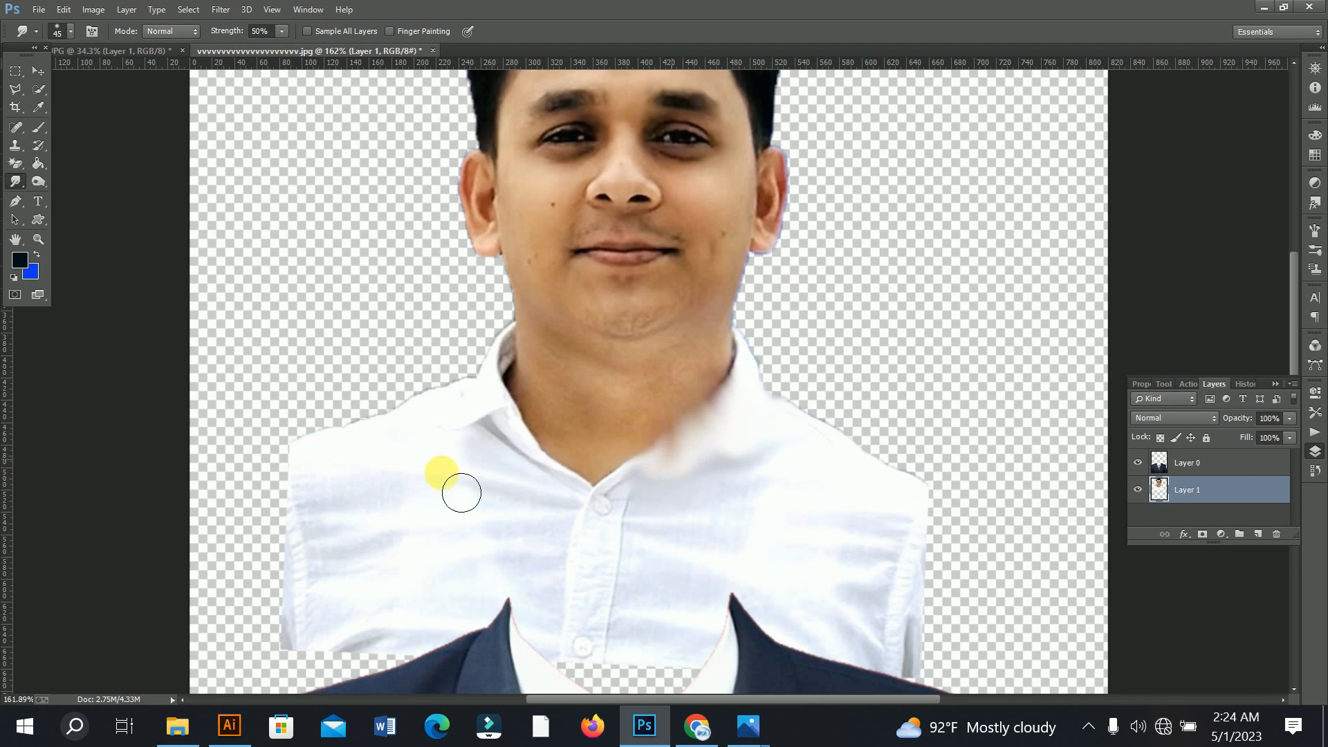
Step: Clone neck skin over the shirt collar on the right side of the neck with the Clone Stamp
left_click(15, 146)
left_click(632, 414)
key("super")
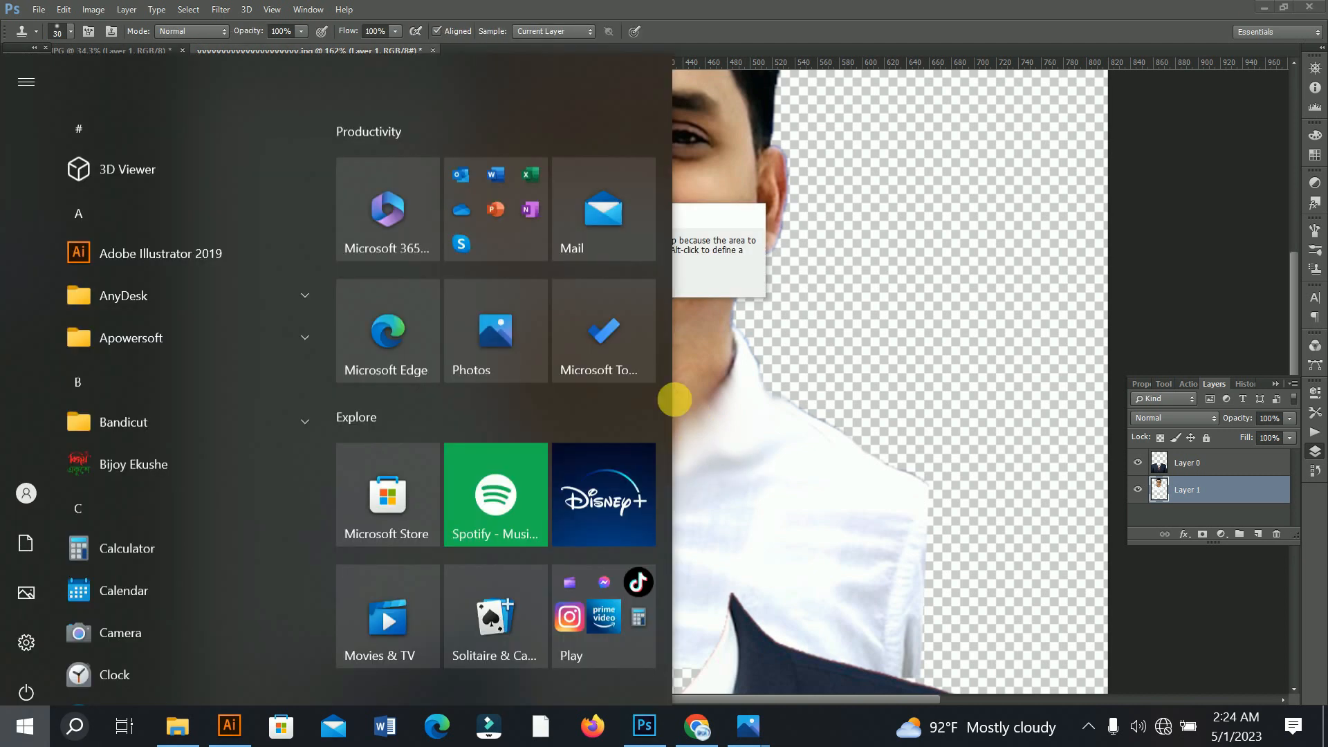
left_click(683, 310)
left_click(647, 283)
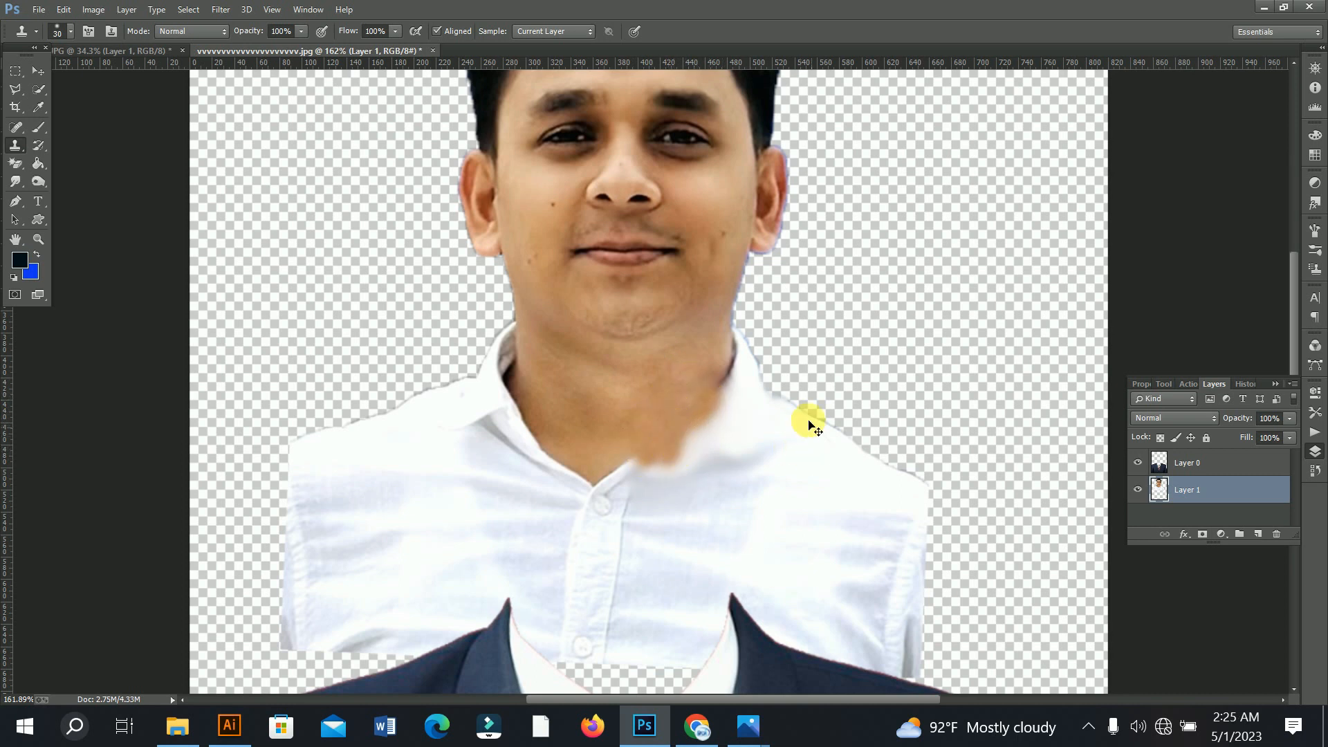
Step: Move the suit back up so its collar fits around the man's retouched neck
key("ctrl+0")
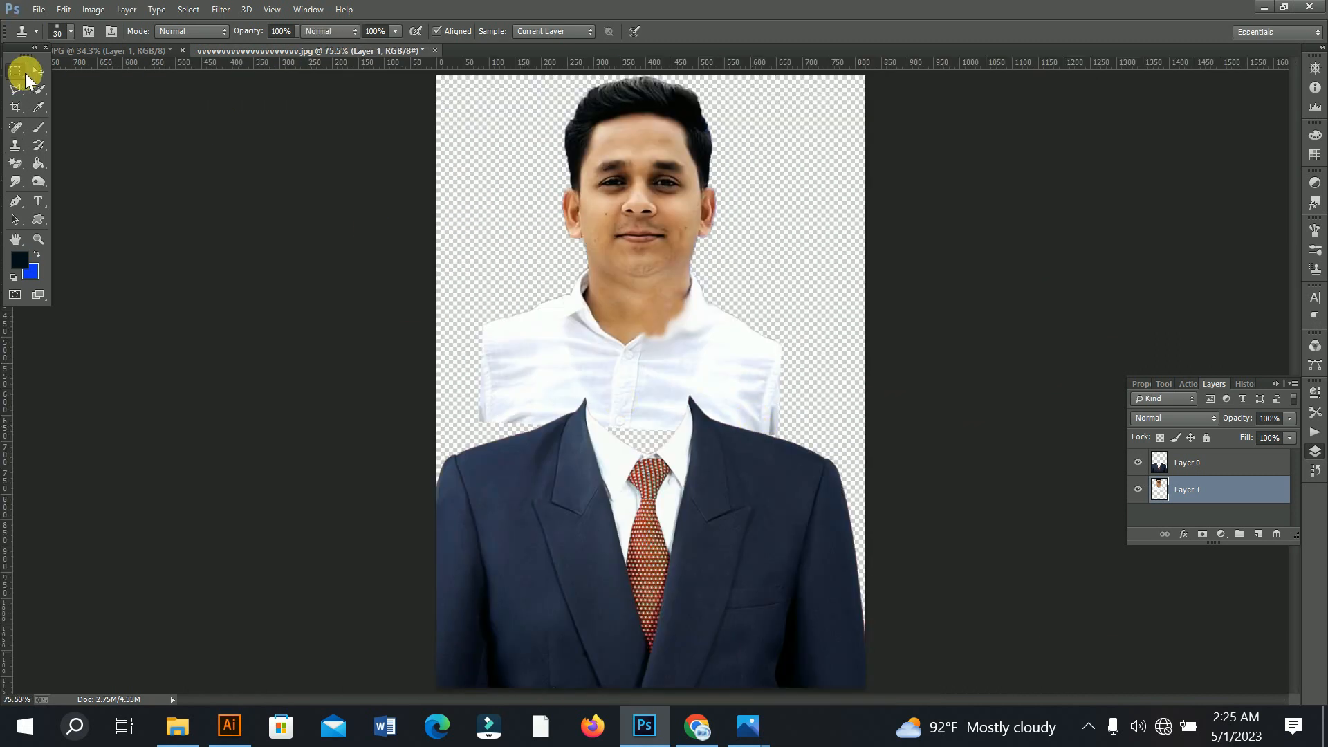
left_click(21, 72)
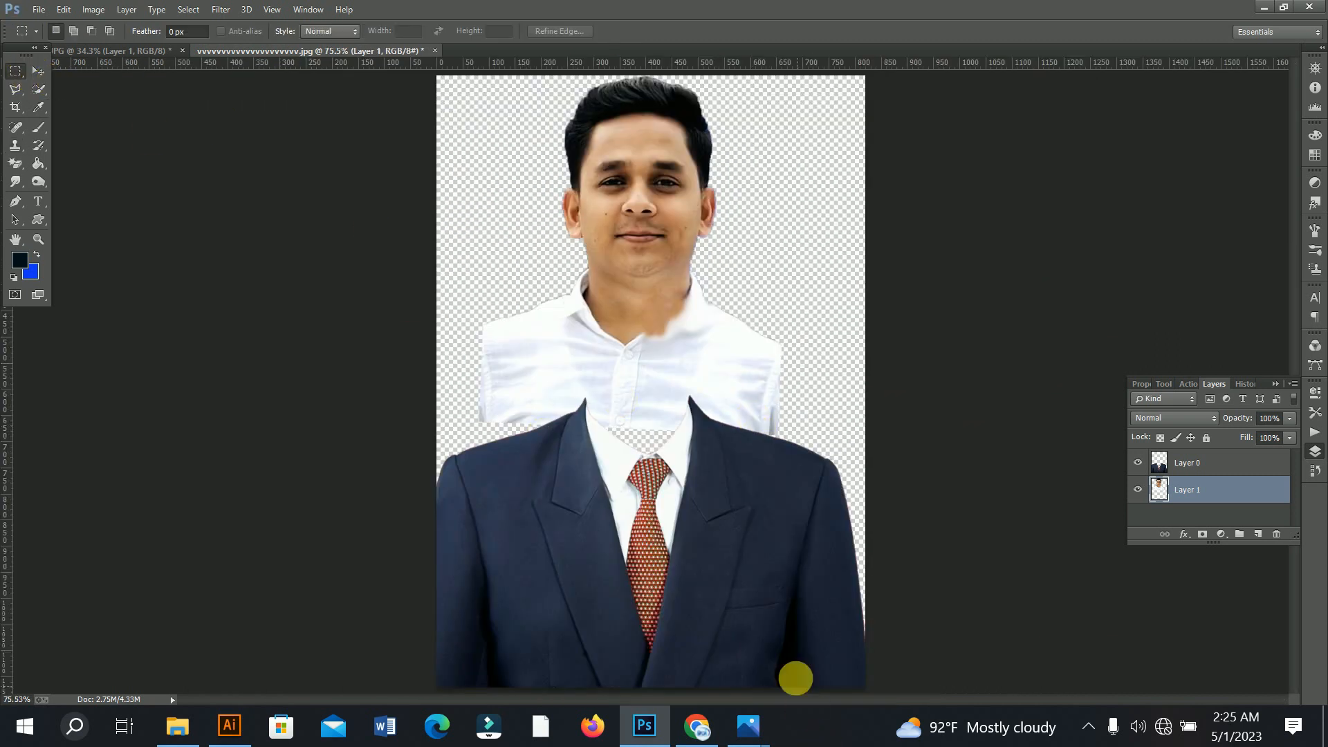
left_click(43, 73)
left_click_drag(715, 640, 714, 520)
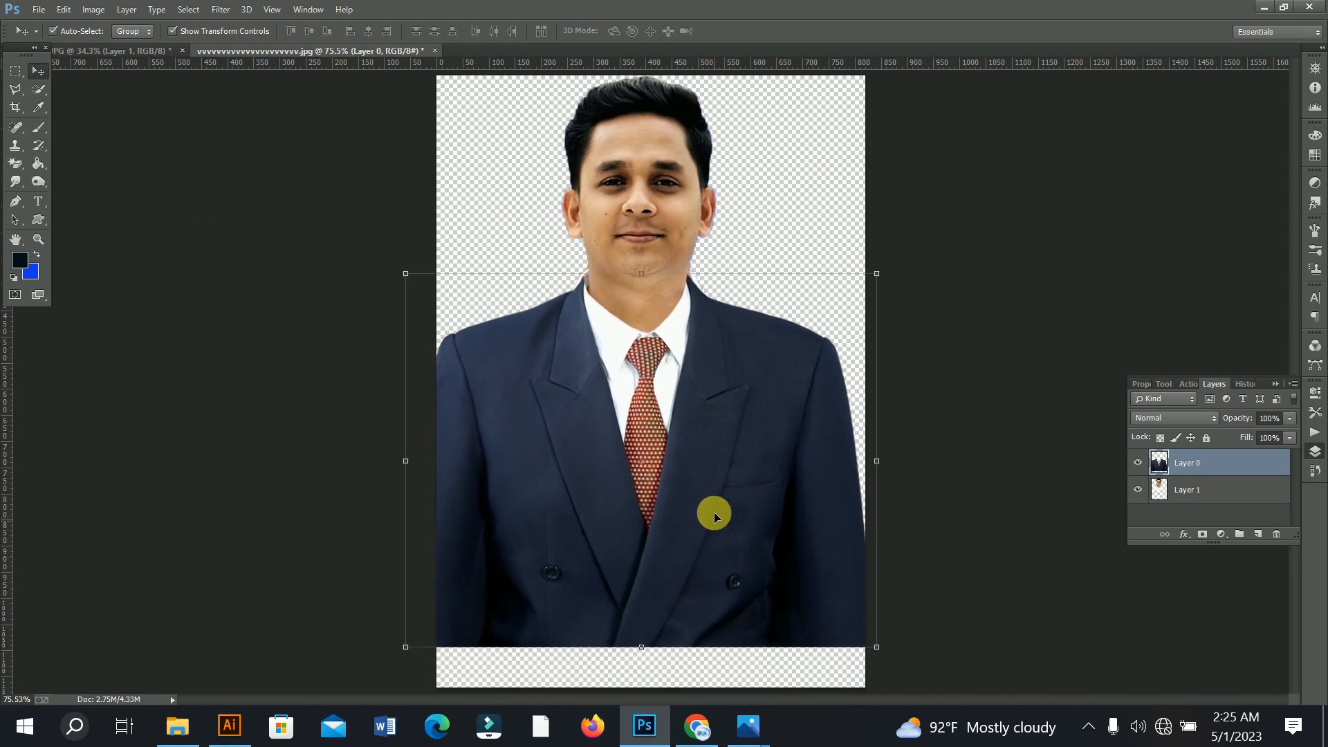
left_click_drag(650, 163, 678, 282)
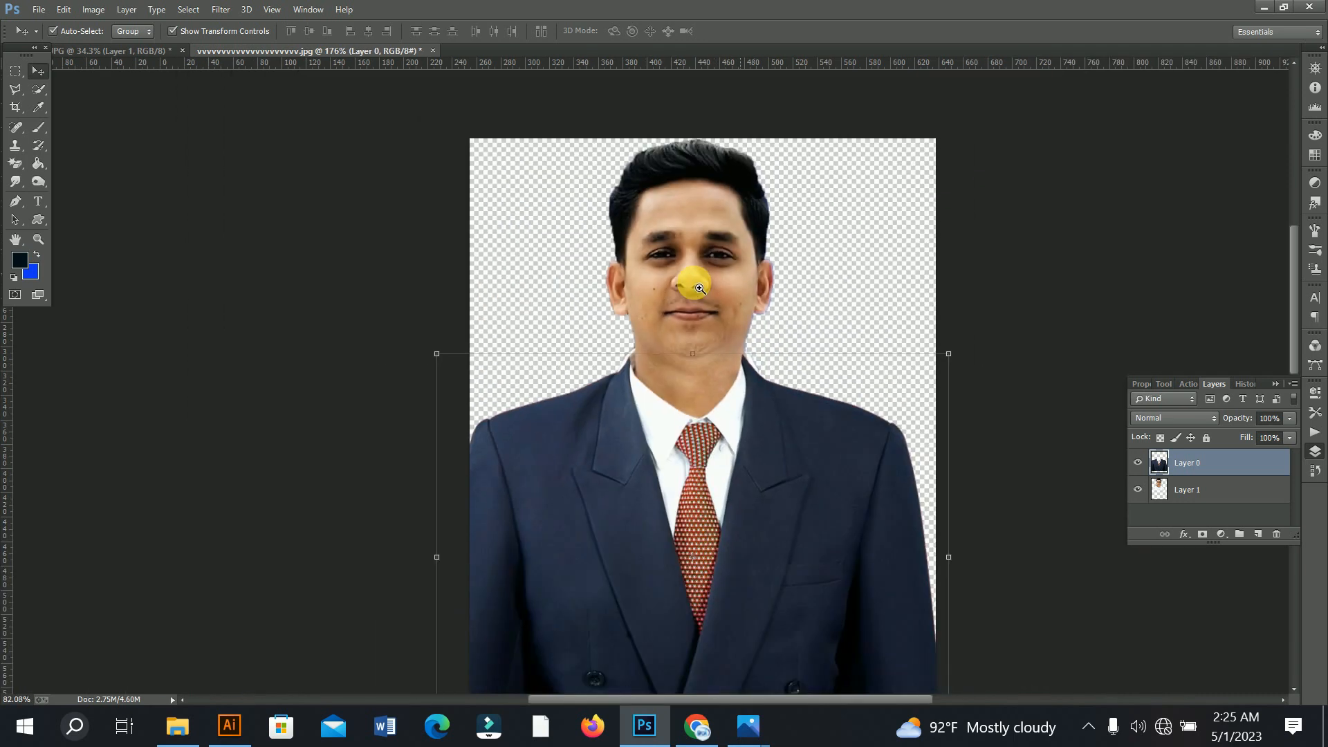
Step: Move the suit slightly down around the man's neck, narrow it from its left edge, and apply the transformation
mouse_move(733, 592)
left_mouse_down()
mouse_move(733, 608)
mouse_move(736, 596)
left_mouse_up()
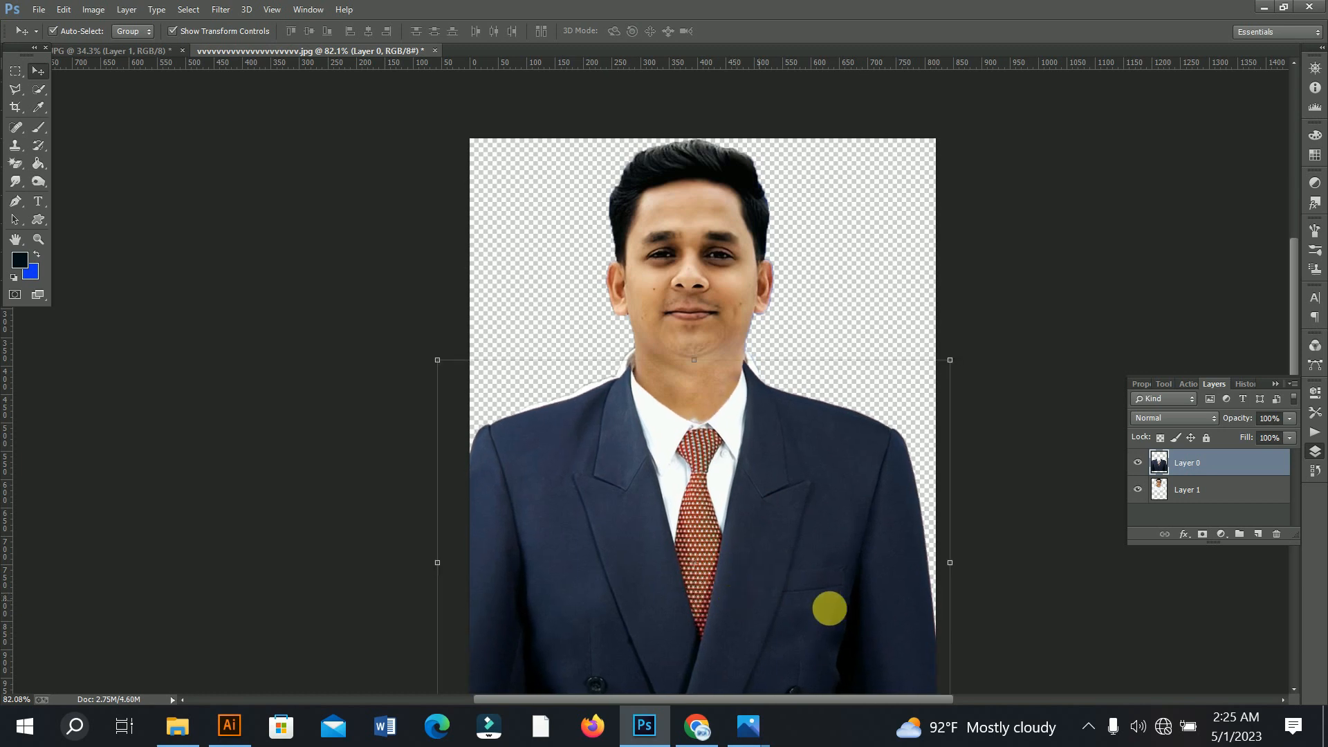
scroll(827, 607, "down", 3)
left_click_drag(618, 217, 792, 574)
left_click_drag(708, 318, 726, 383)
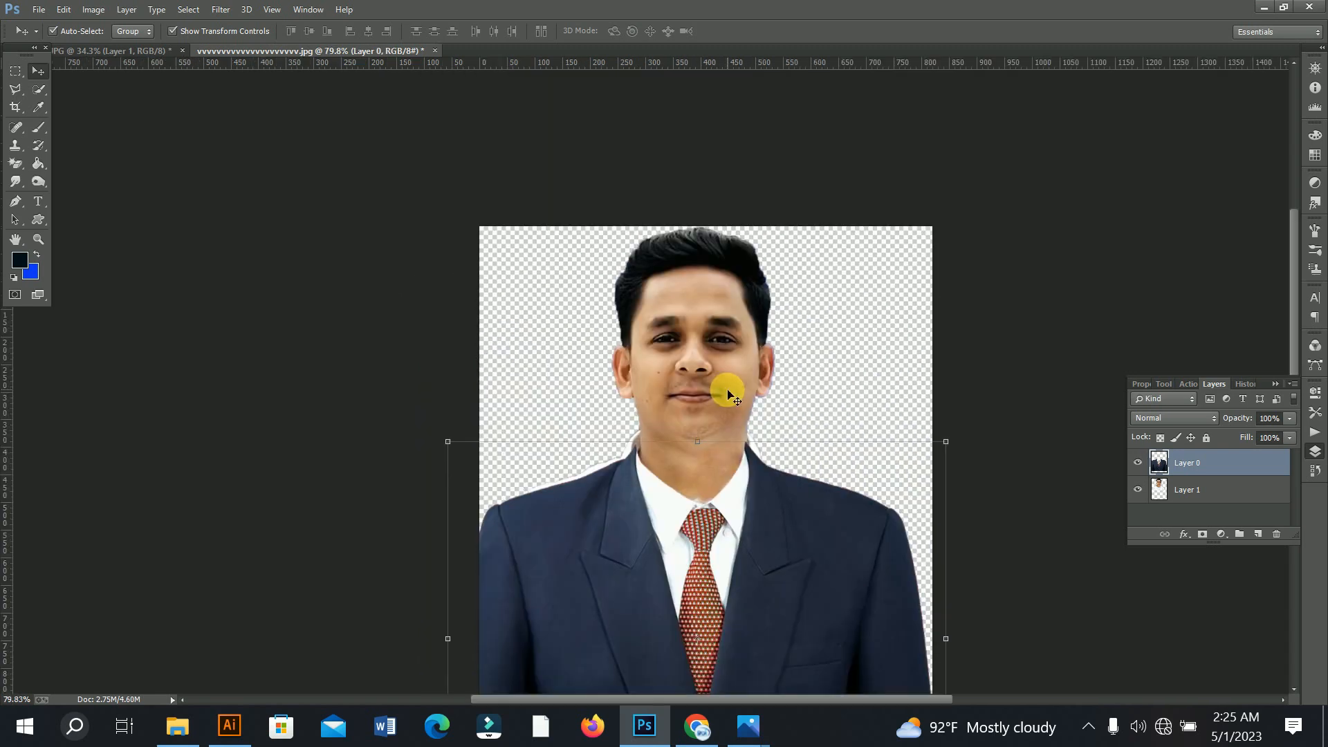
scroll(745, 456, "down", 1)
left_click_drag(662, 227, 690, 258)
scroll(754, 504, "down", 1)
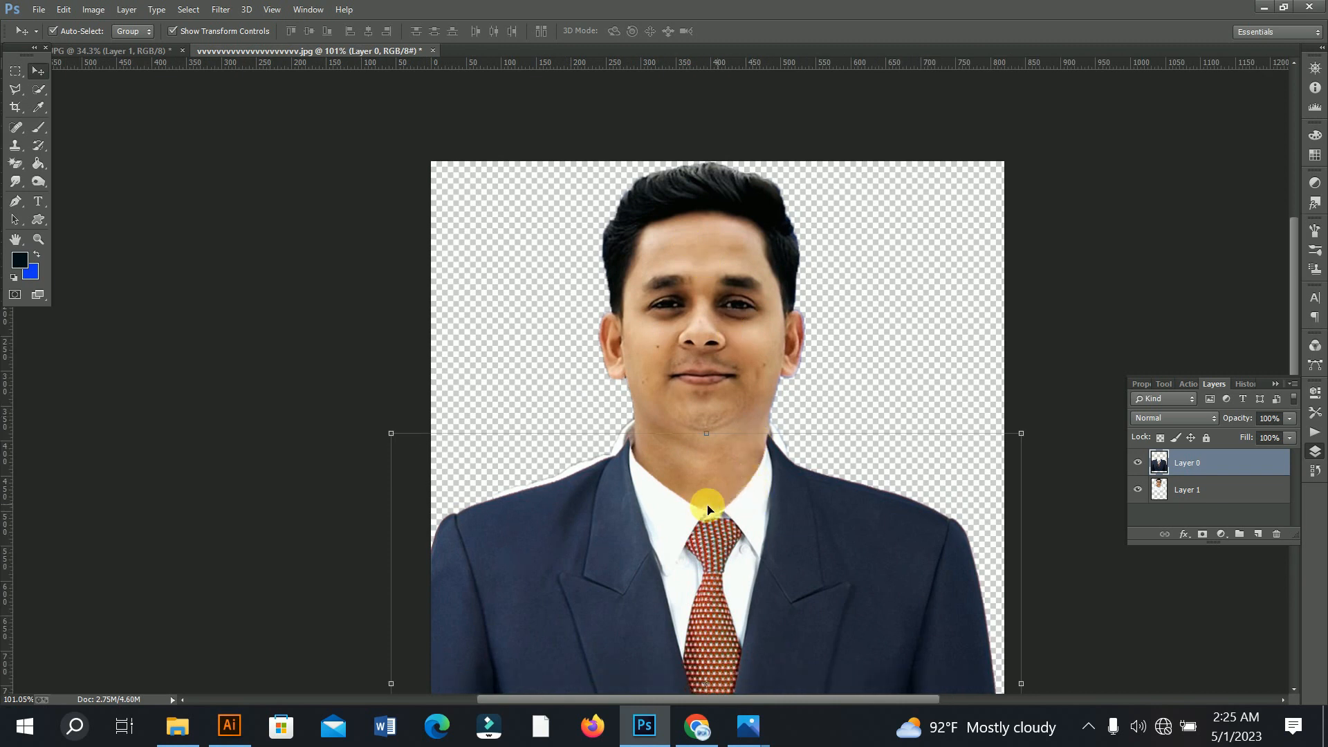
left_click_drag(771, 595, 779, 599)
left_click_drag(615, 433, 711, 498)
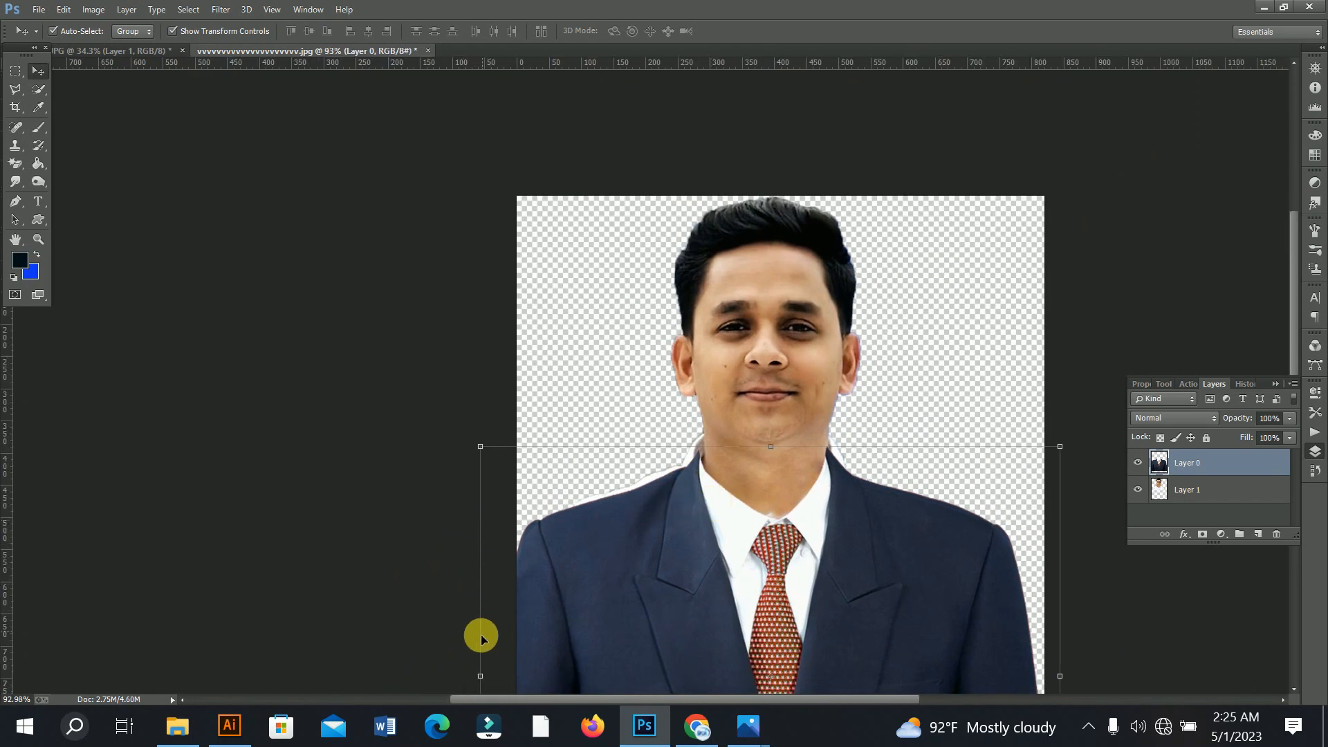
mouse_move(481, 648)
left_mouse_down()
mouse_move(492, 634)
mouse_move(457, 638)
left_mouse_up()
scroll(606, 536, "up", 3)
key("Return")
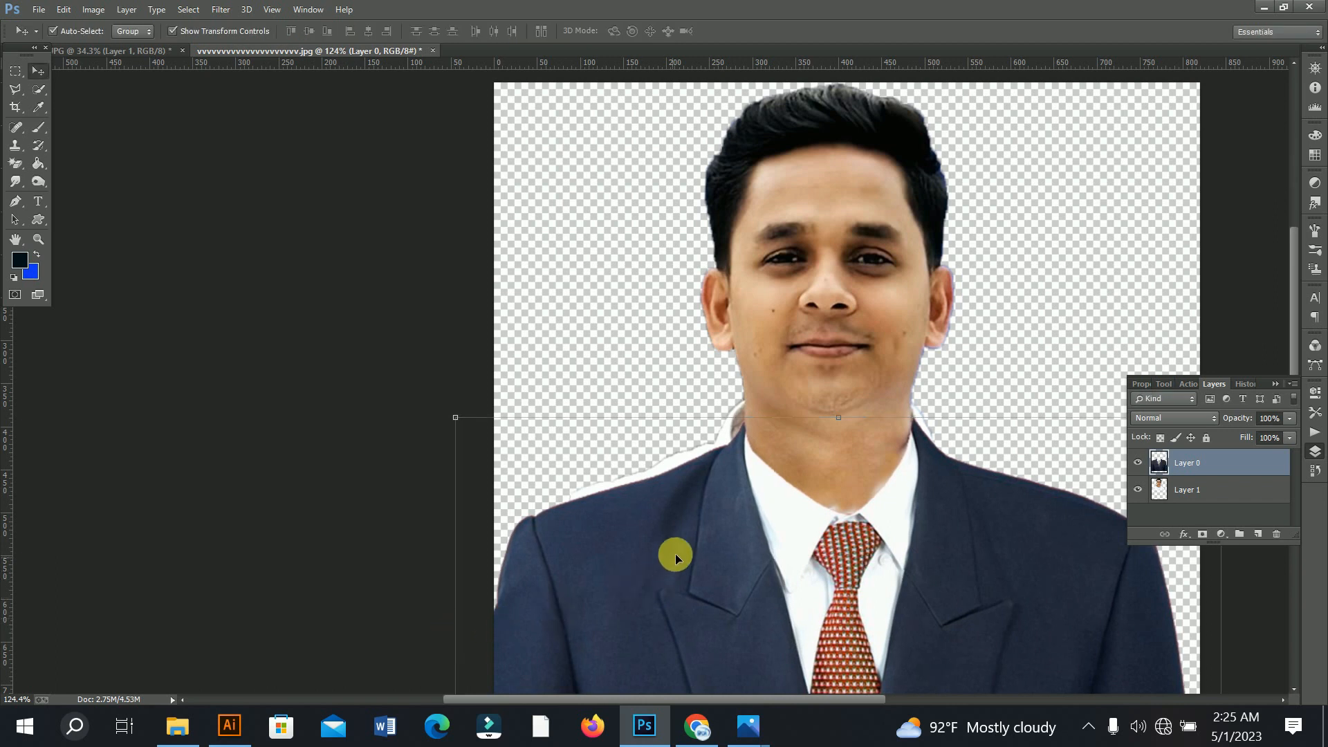
Step: Select the leftover shirt collar left of the neck with the Polygonal Lasso, delete it from Layer 1, and deselect
scroll(906, 492, "down", 5)
scroll(691, 387, "up", 7)
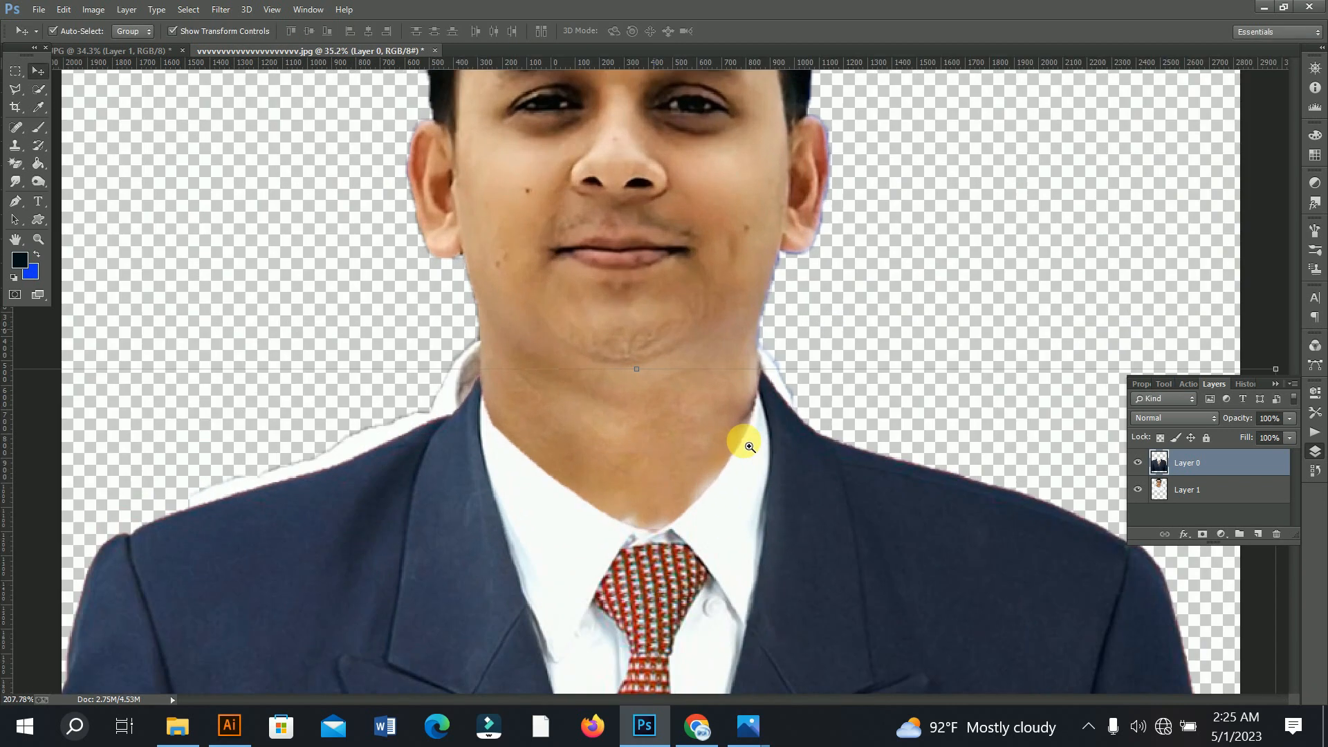
left_click(15, 91)
scroll(516, 417, "down", 1)
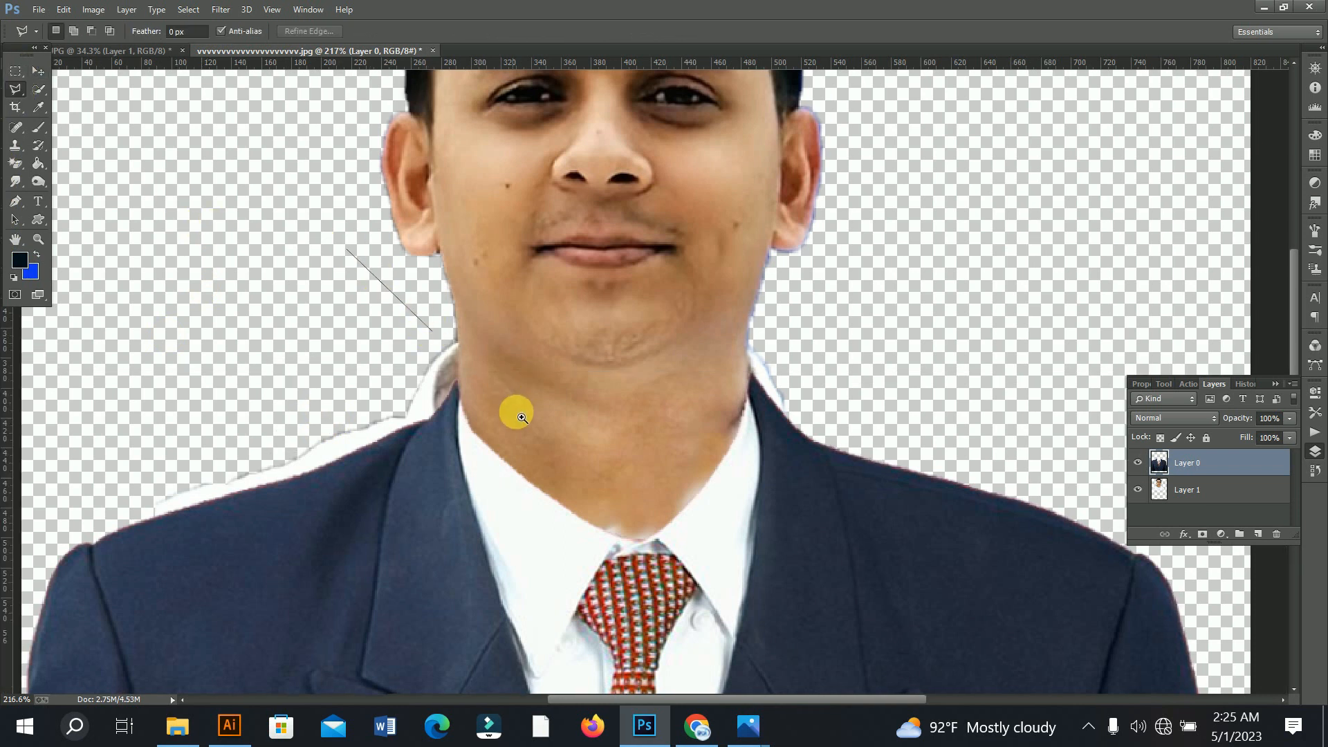
scroll(516, 416, "up", 1)
scroll(463, 386, "up", 2)
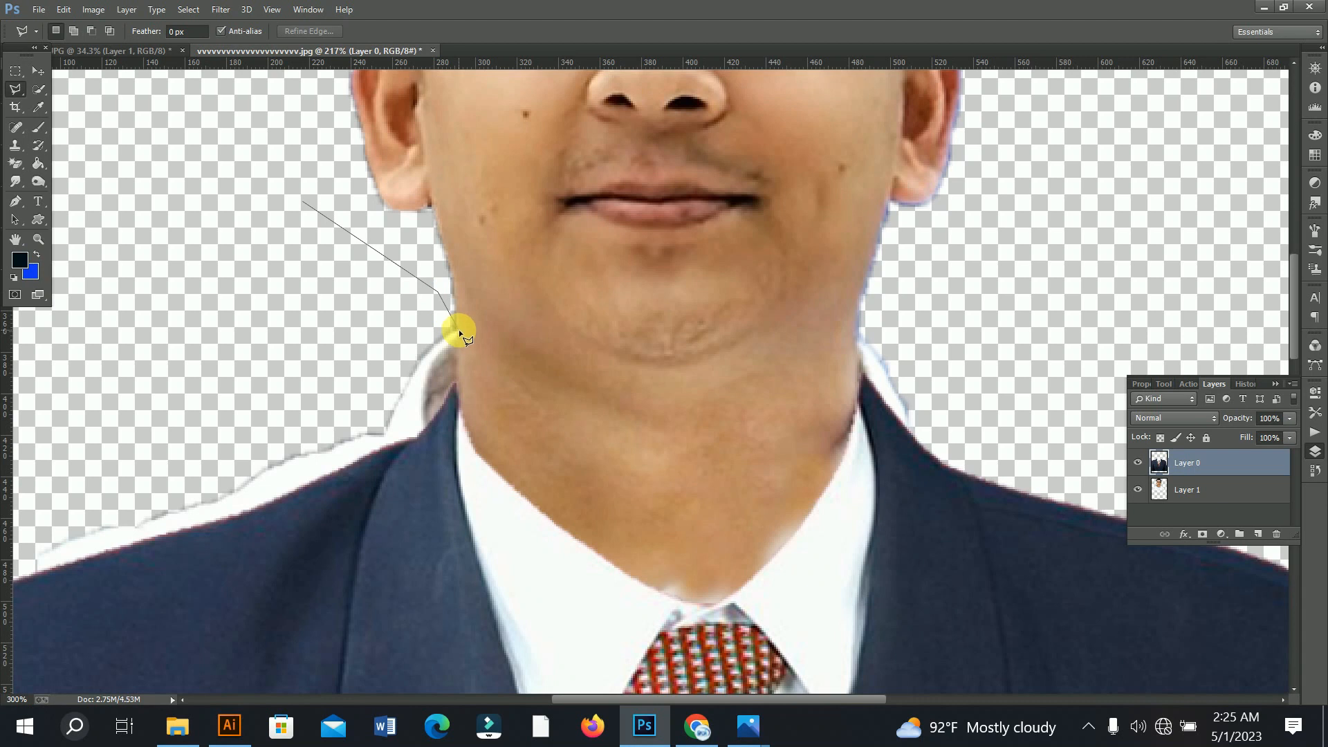
left_click(450, 423)
double_click(353, 571)
left_click_drag(327, 590, 266, 577)
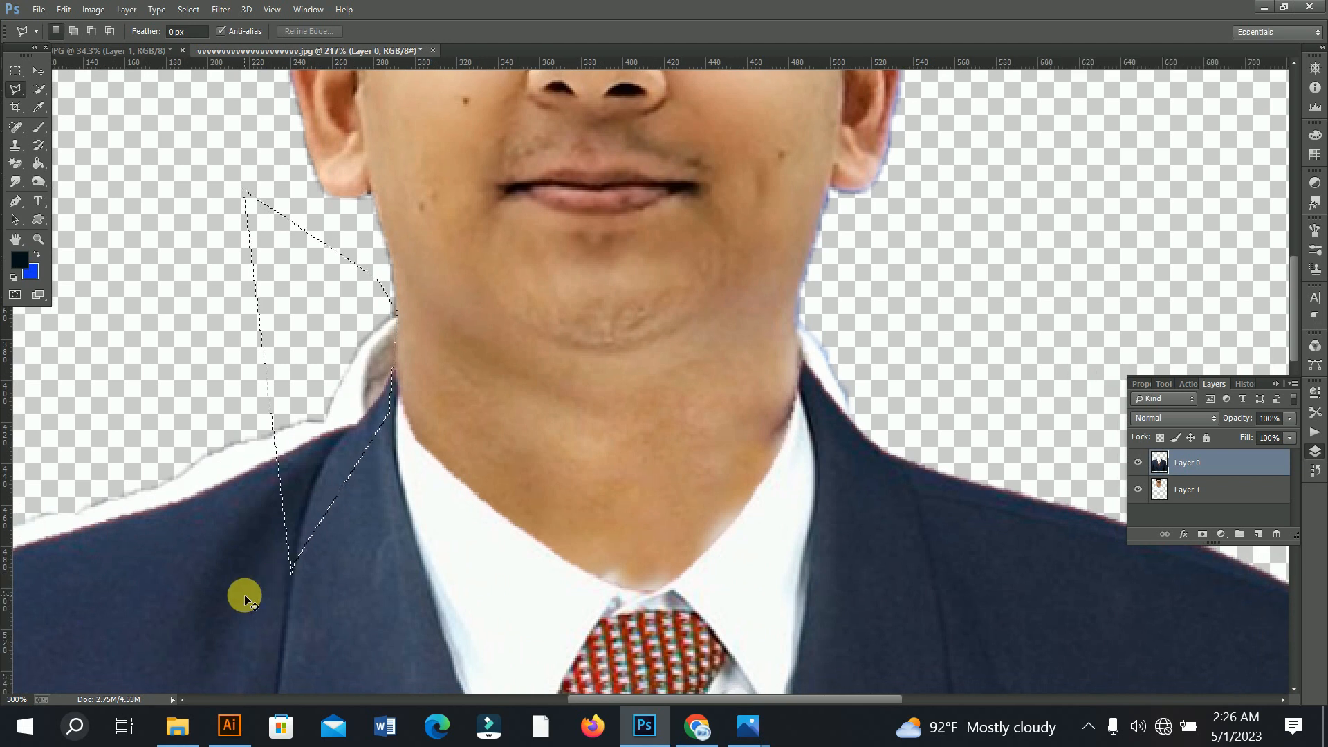
scroll(244, 596, "down", 3)
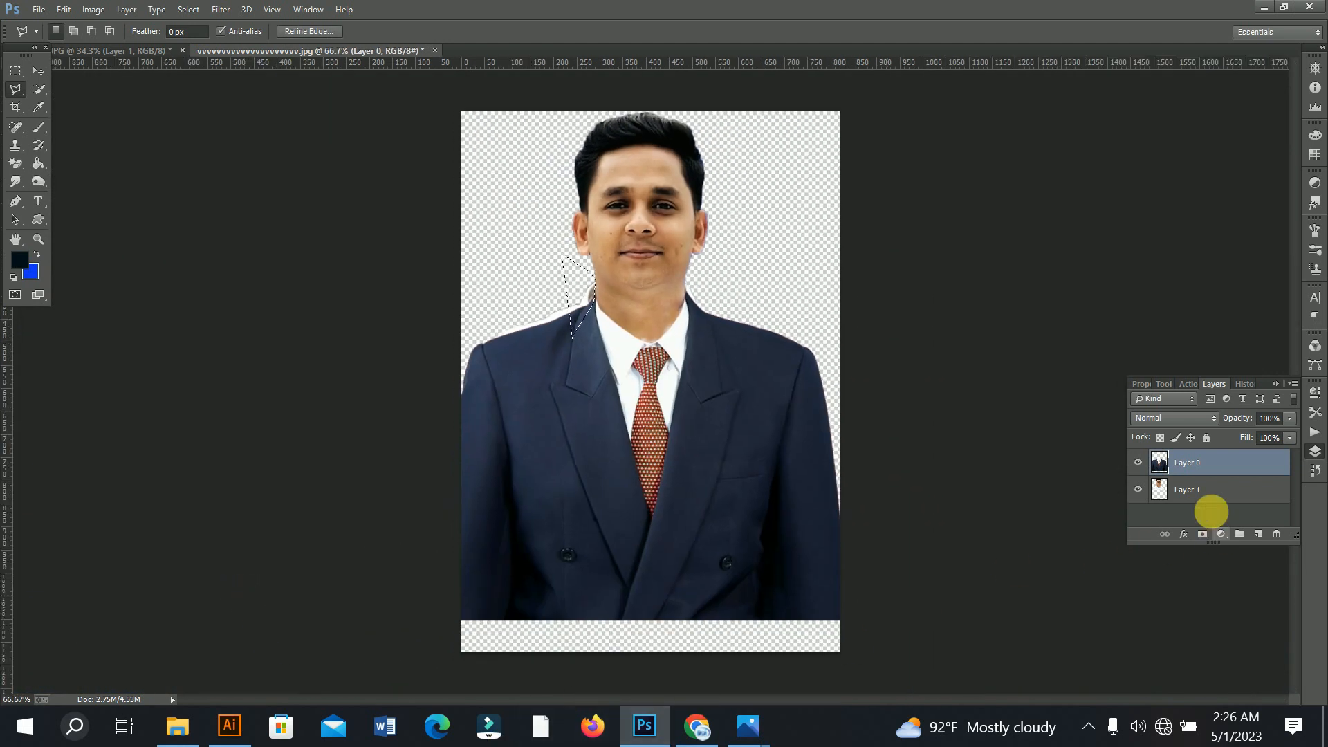
left_click(1200, 488)
key("ctrl+d")
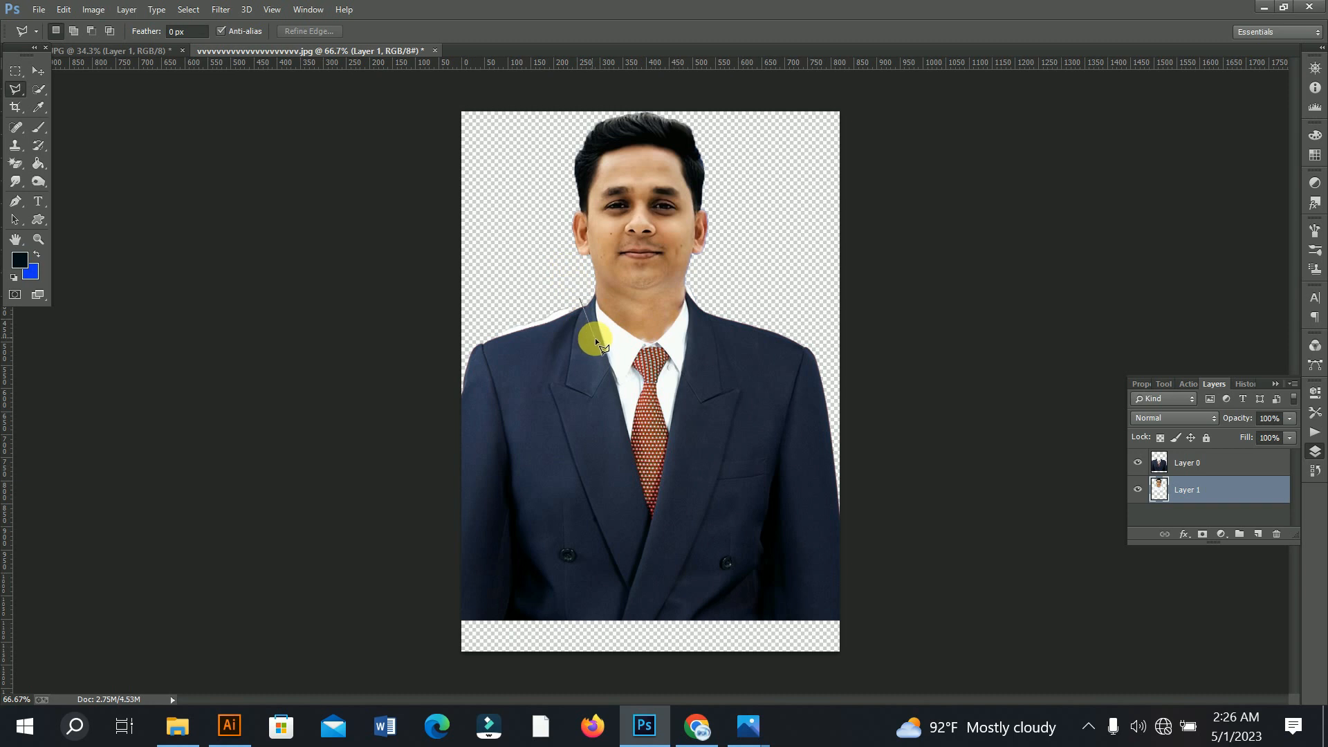
Step: Delete the leftover shirt beneath the suit on both sides of the neck from Layer 1 using polygonal selections
left_click(690, 297)
left_click(863, 232)
left_click(926, 481)
left_click(748, 726)
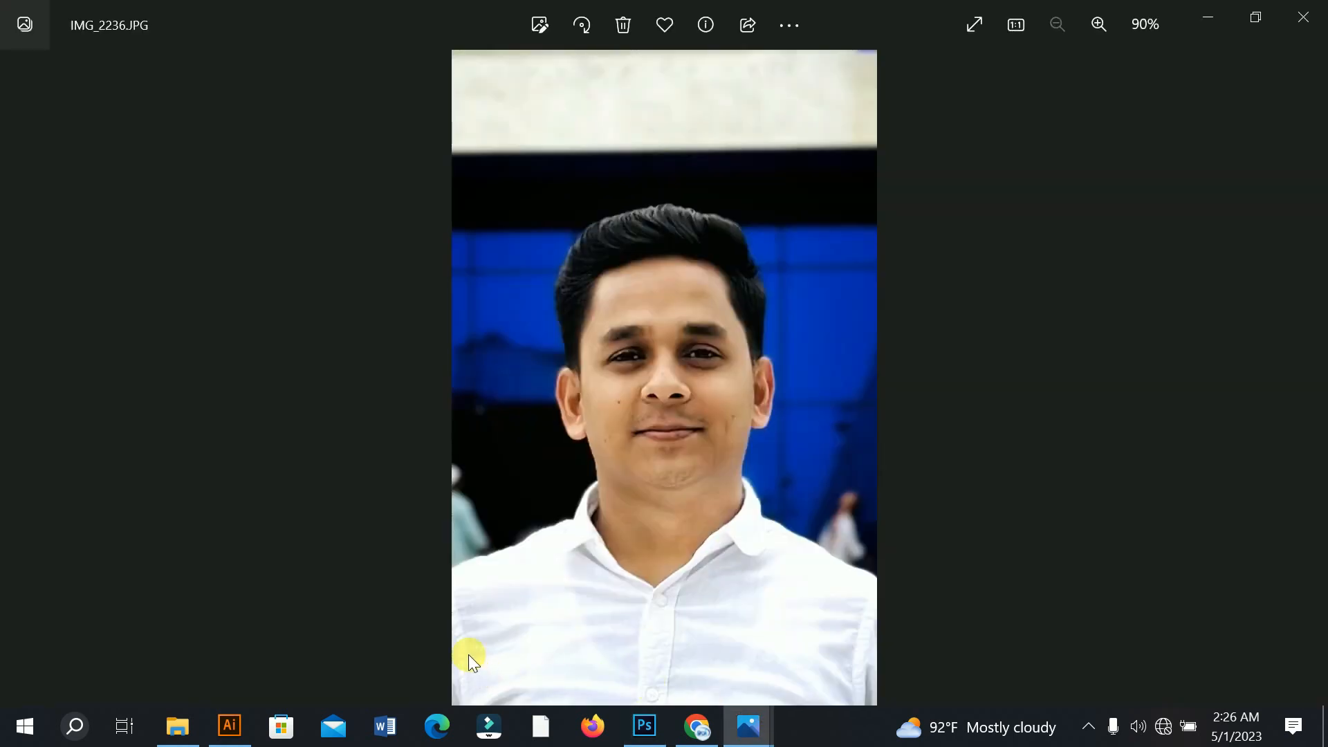
left_click(644, 725)
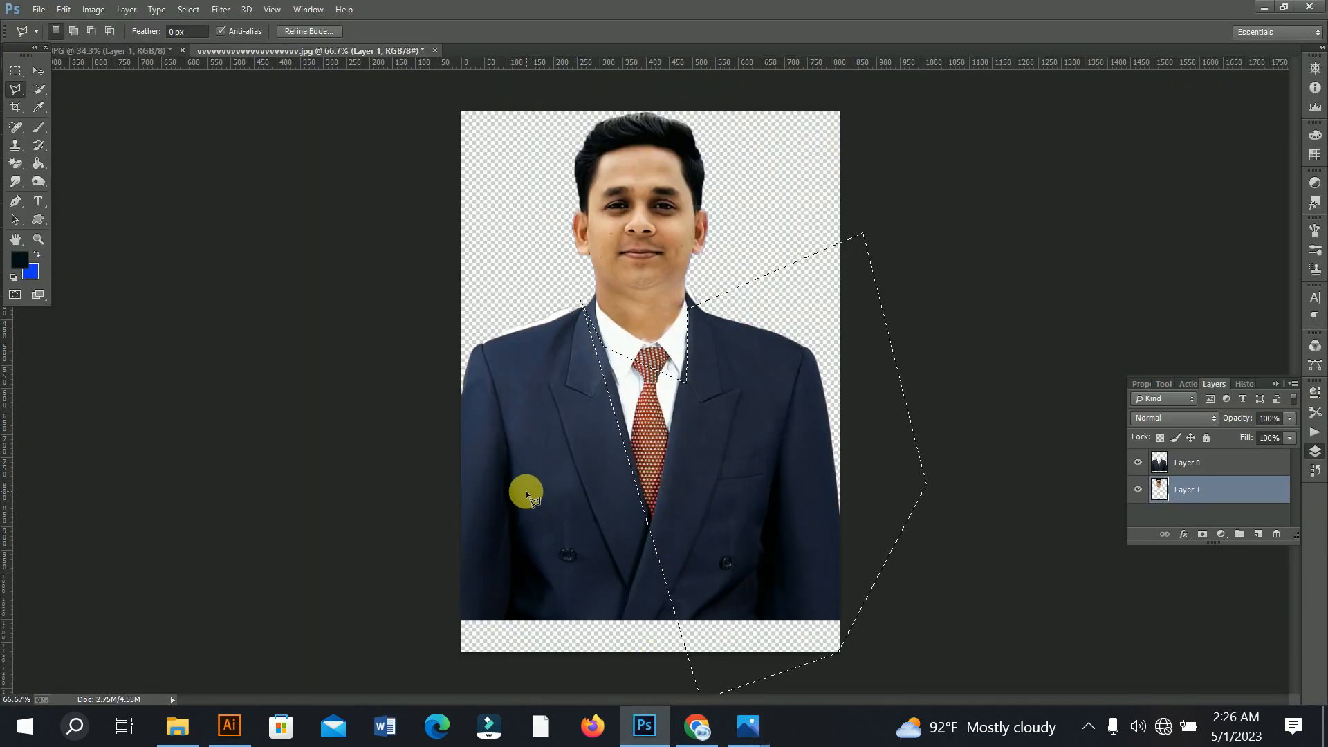
key("ctrl+d")
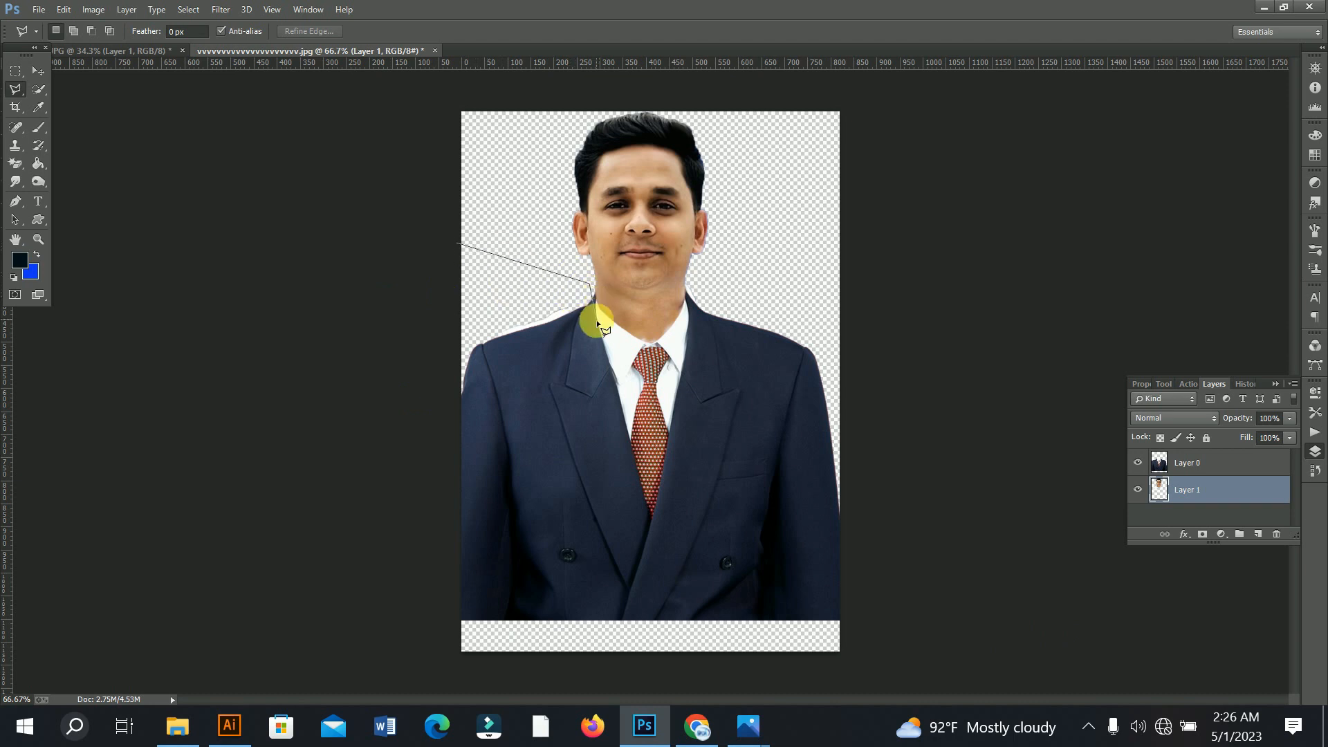
double_click(275, 469)
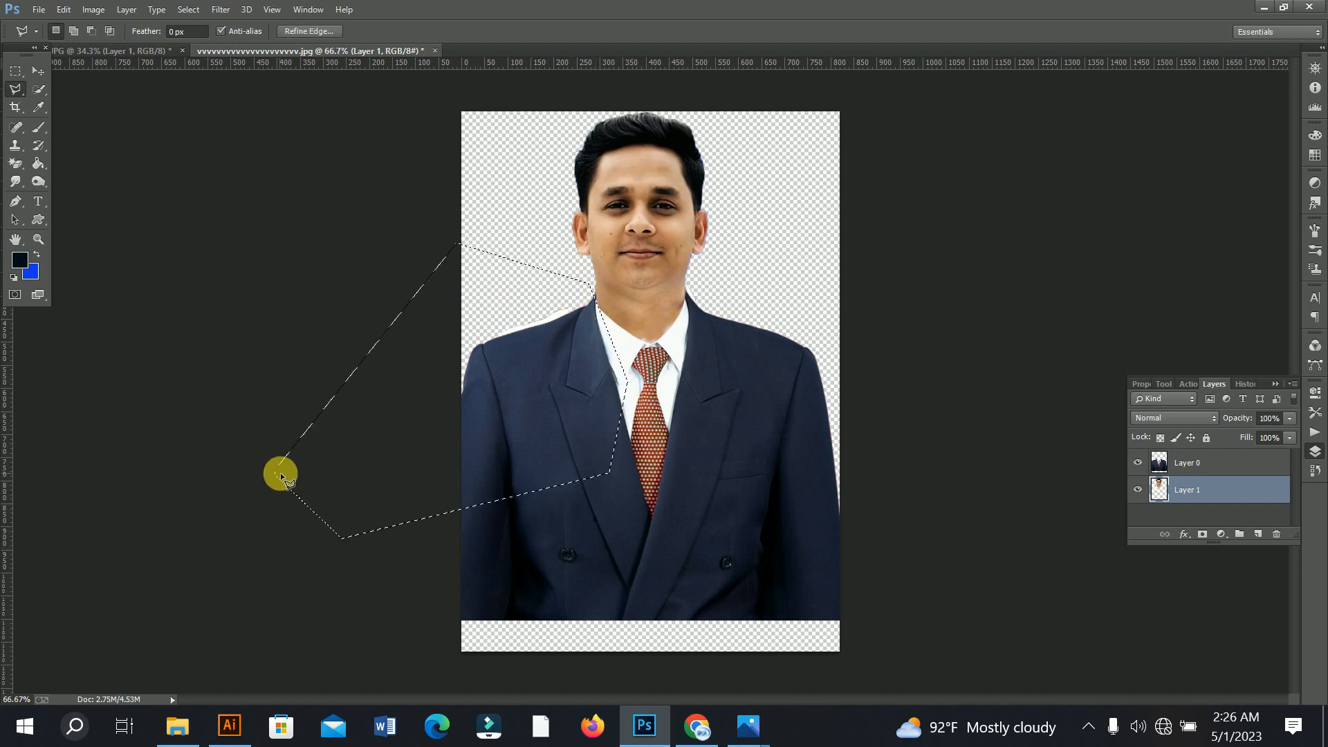
key("ctrl+d")
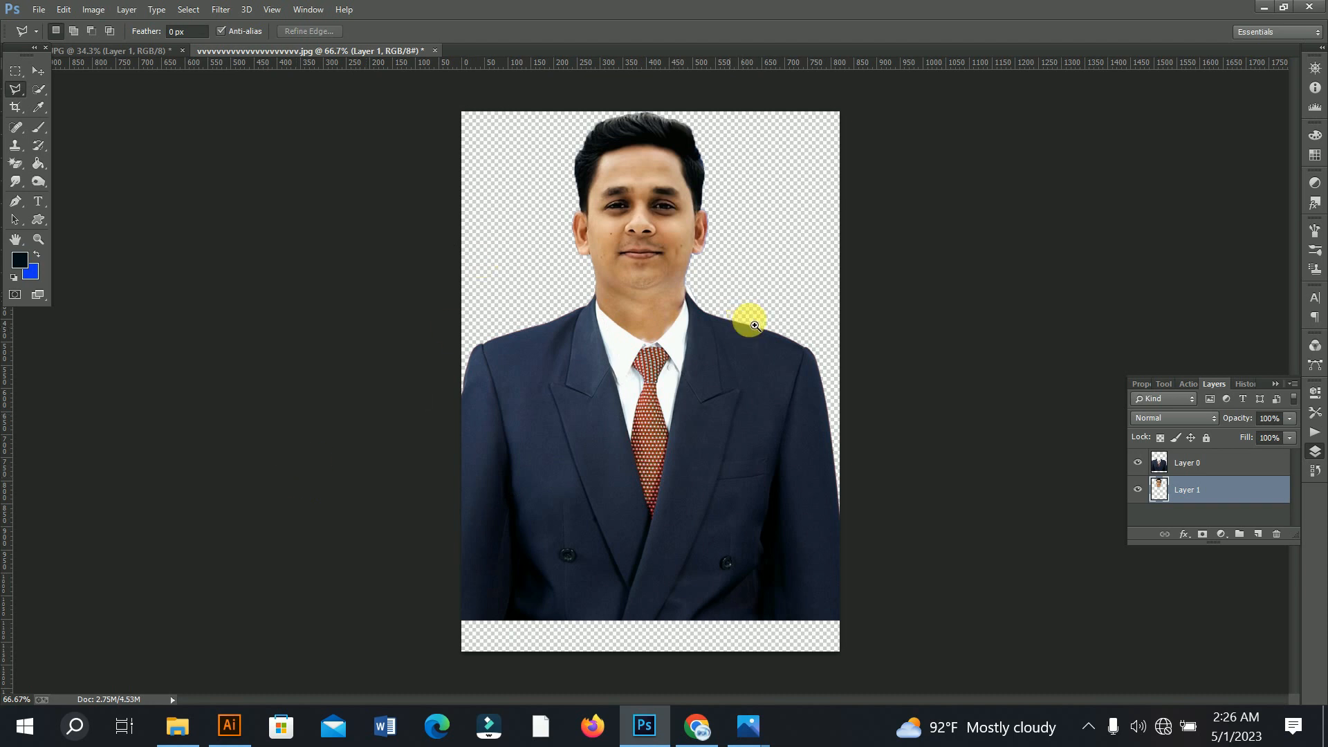
Step: Select the white collar sliver right of the neck above the suit's shoulder, delete it from Layer 1, and deselect
left_click_drag(753, 324, 842, 393)
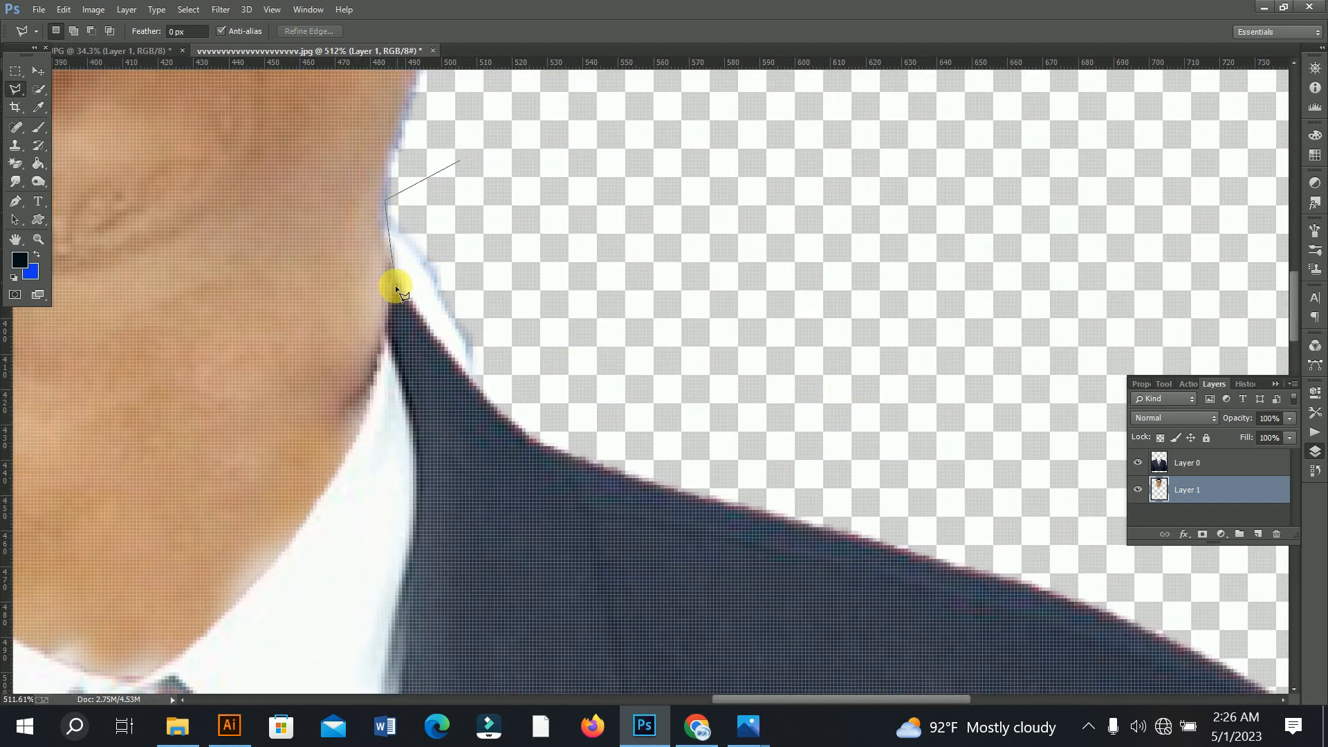
left_click(465, 370)
left_click(512, 388)
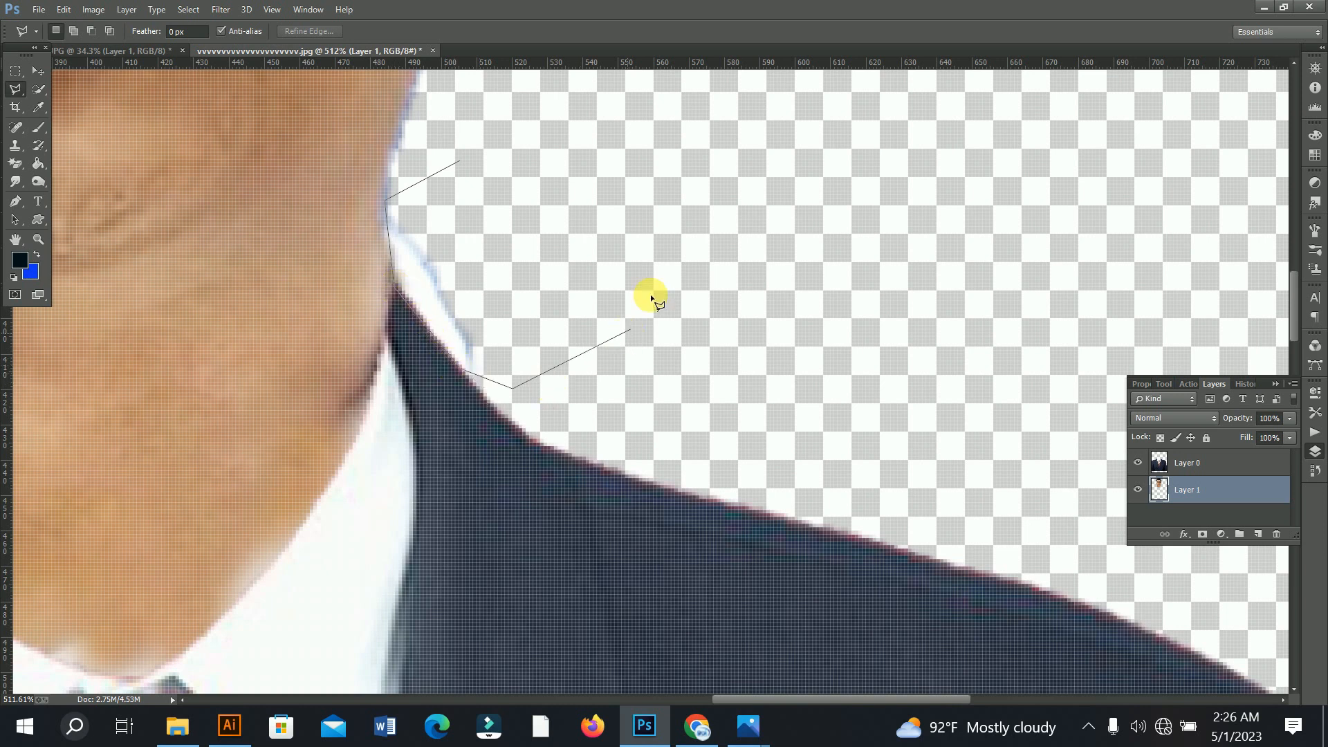
left_click(656, 219)
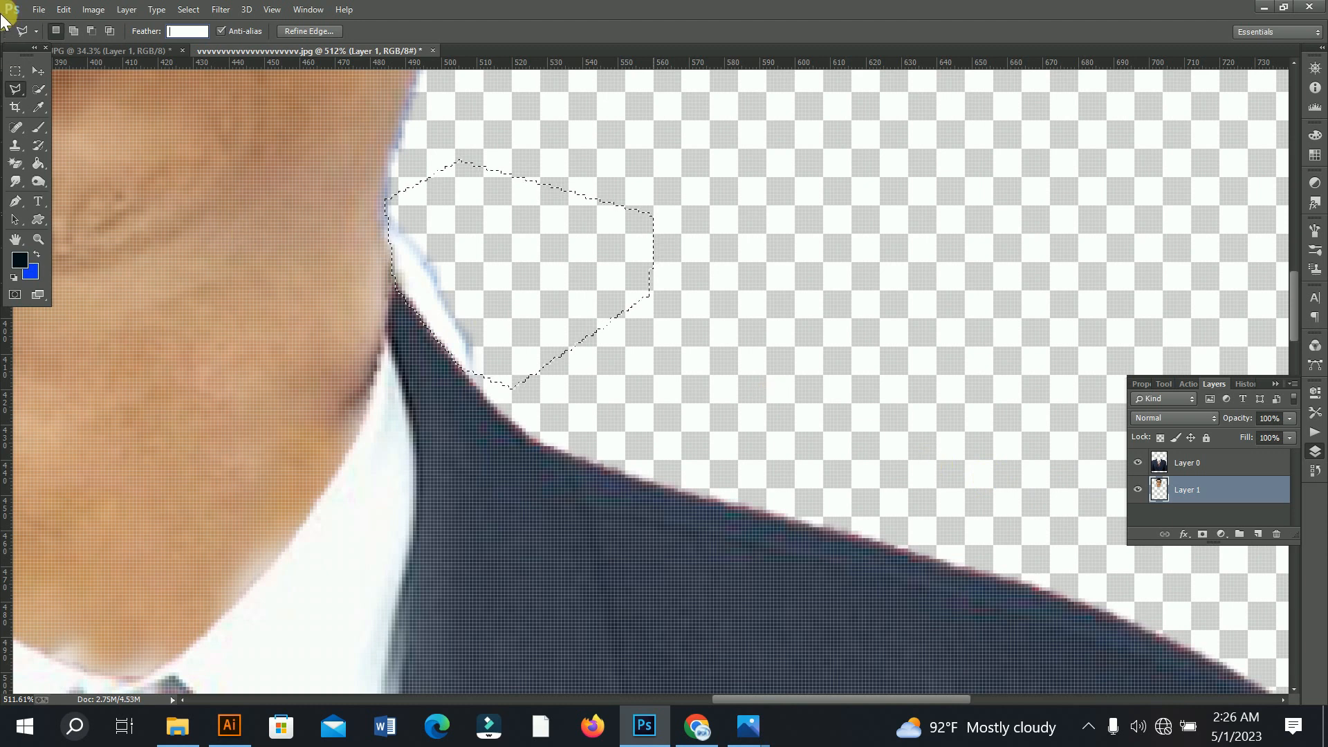
left_click(38, 72)
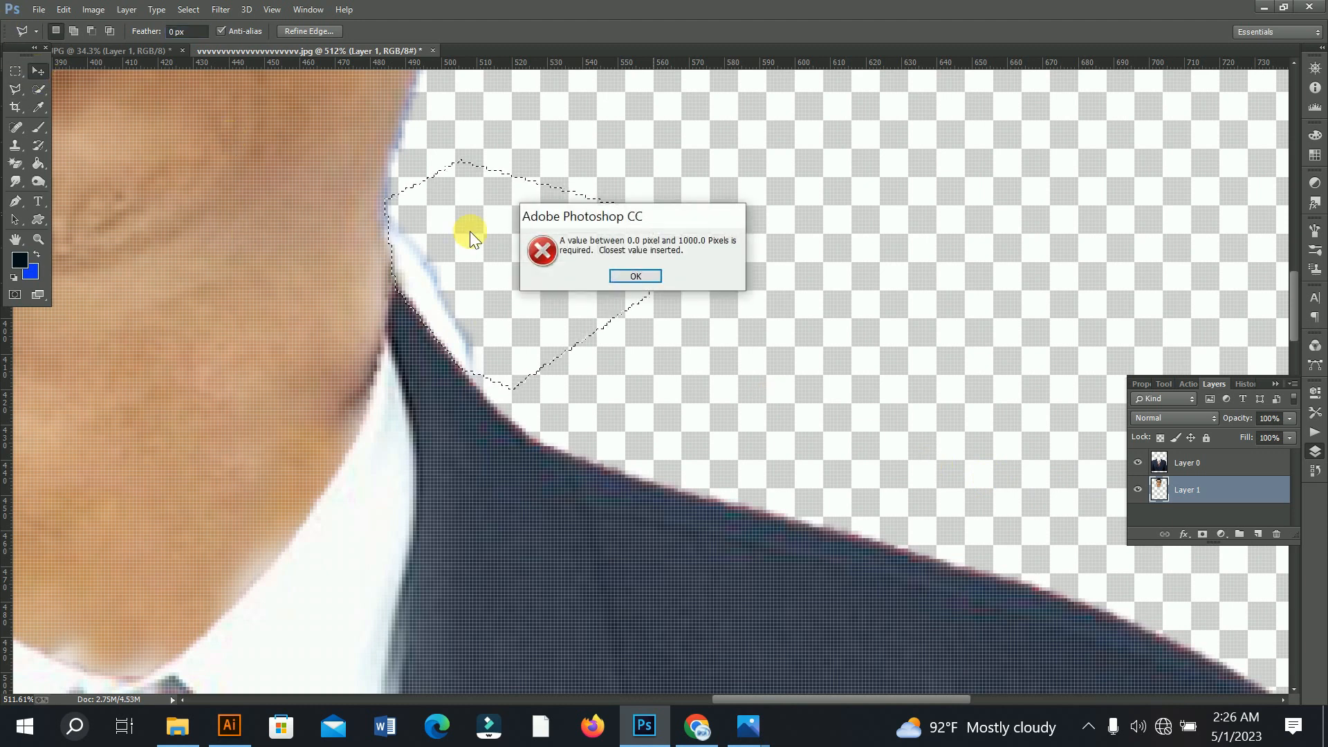
left_click(636, 275)
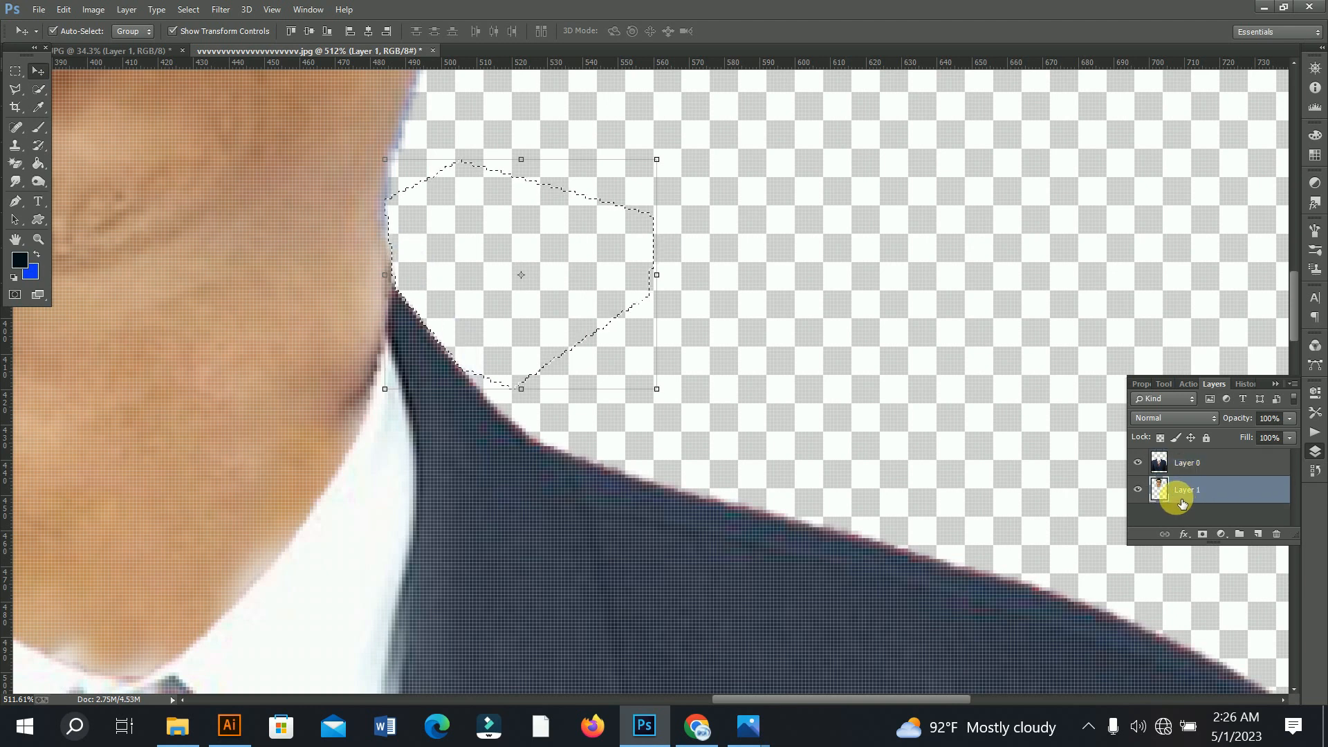
key("ctrl+d")
Step: Clone neck skin over the pale gaps above the tie knot and along the right collar edge on Layer 1
left_click_drag(553, 359, 453, 377)
left_click_drag(833, 274, 778, 273)
left_click_drag(643, 179, 732, 298)
left_click_drag(735, 398, 730, 731)
scroll(681, 560, "down", 1)
scroll(681, 559, "down", 9)
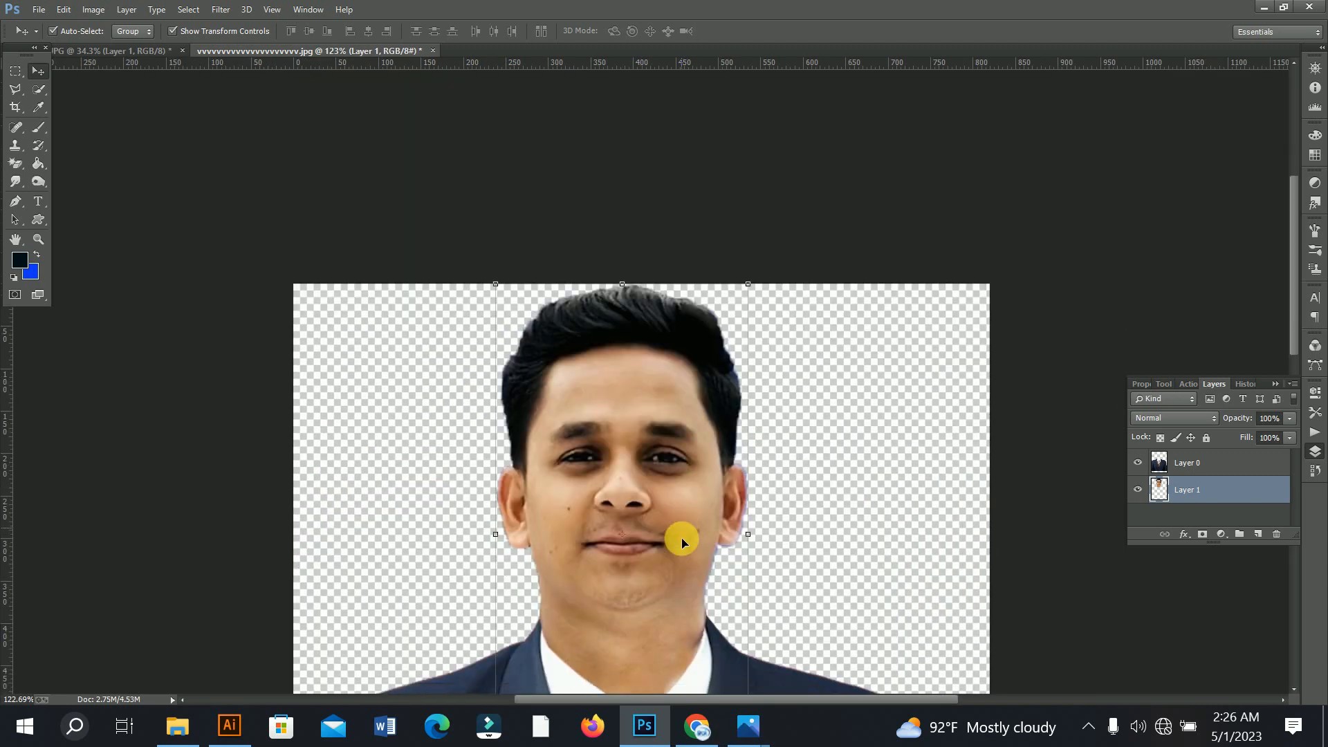
left_click_drag(675, 573, 705, 593)
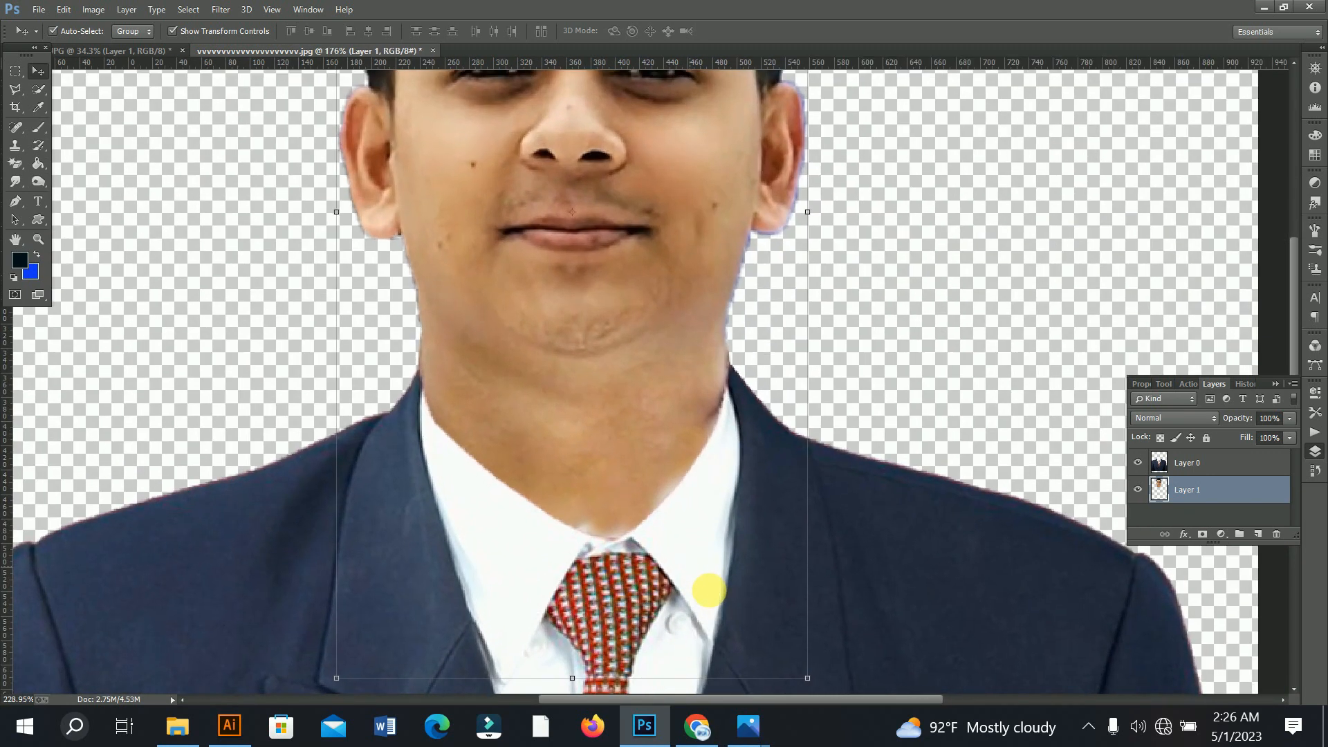
left_click(15, 145)
left_click(101, 144)
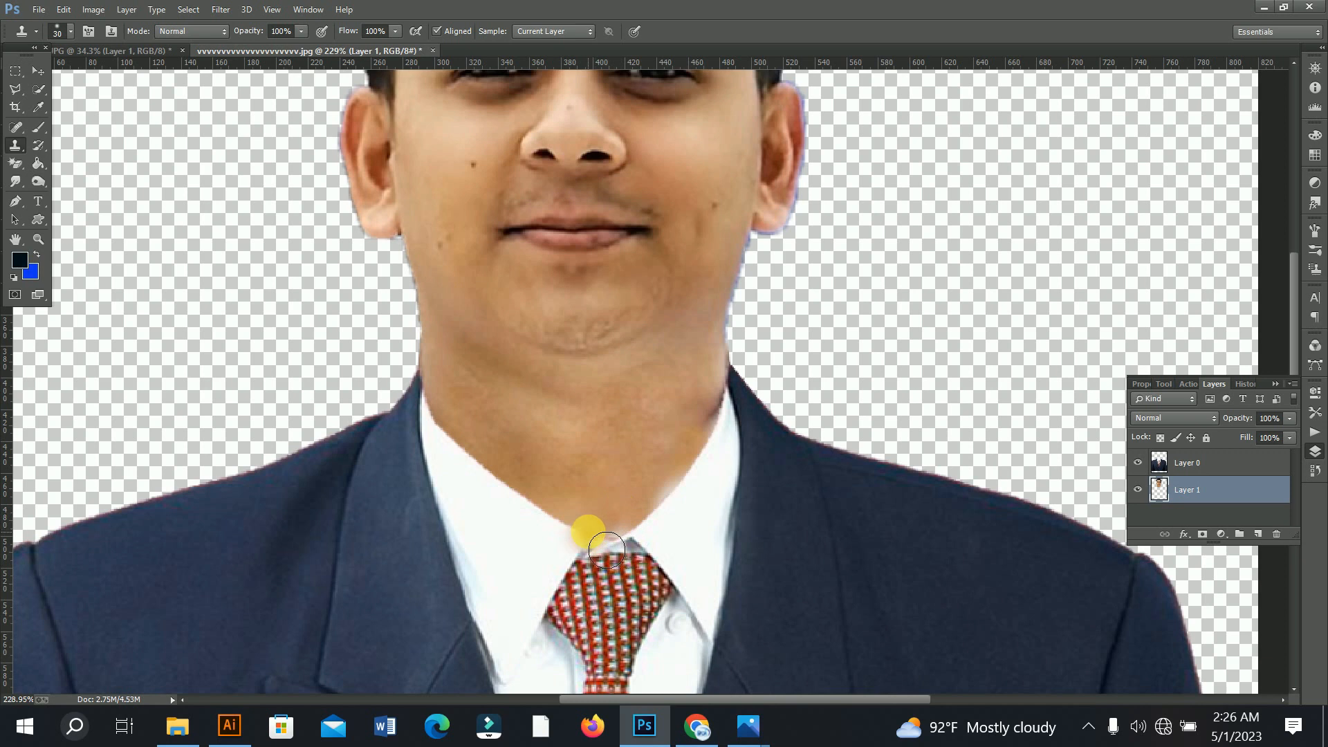
mouse_move(591, 533)
left_mouse_down()
mouse_move(630, 542)
mouse_move(621, 536)
left_mouse_up()
left_click(623, 497, "alt")
left_click(624, 503, "alt")
left_click_drag(679, 485, 662, 519)
left_click(694, 428, "alt")
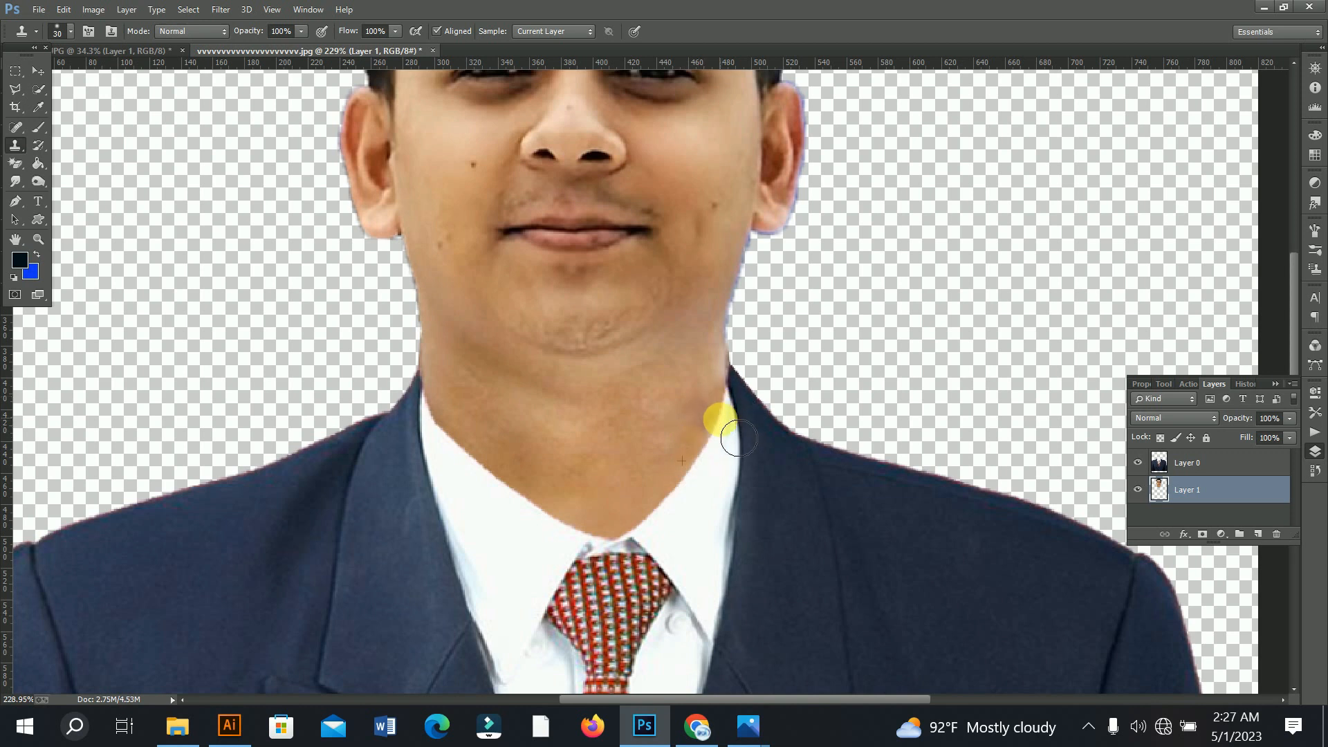
Step: Nudge the suit on Layer 0 slightly to the left beneath the man's face
left_click_drag(794, 495, 691, 368)
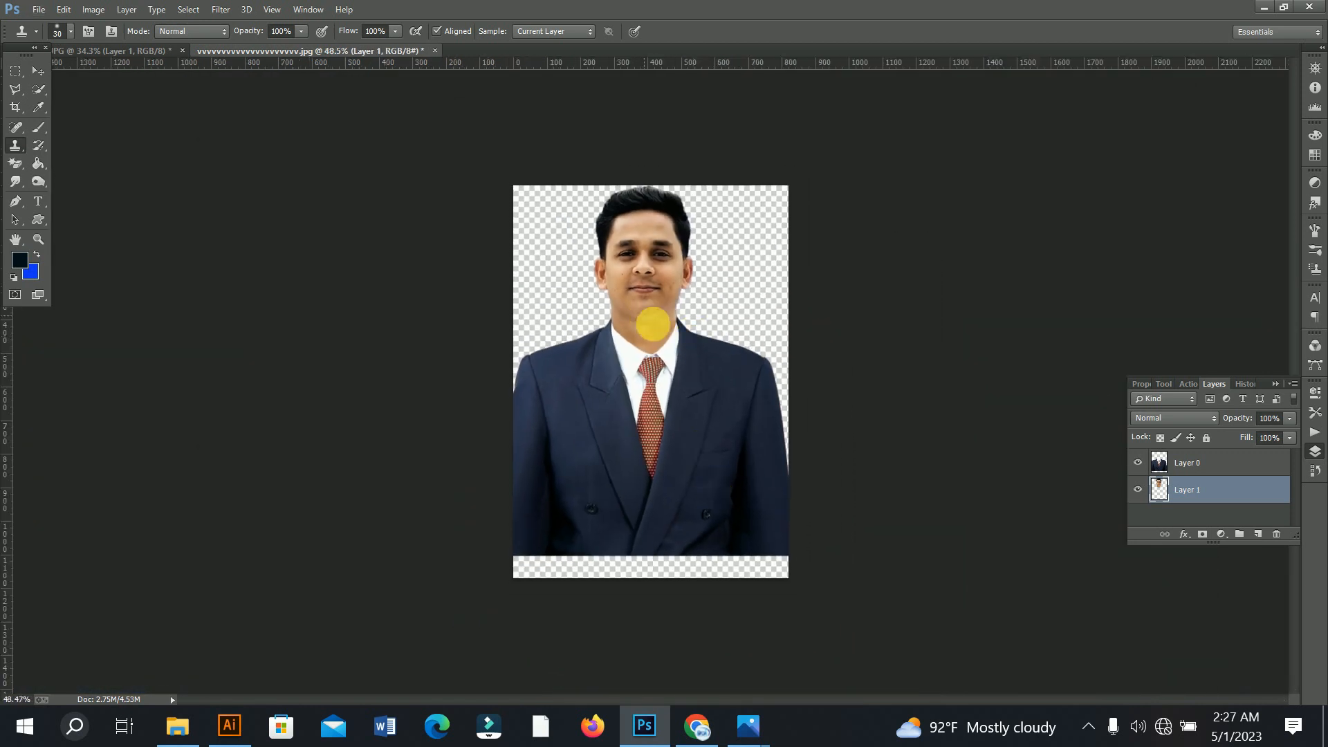
left_click_drag(653, 324, 676, 350)
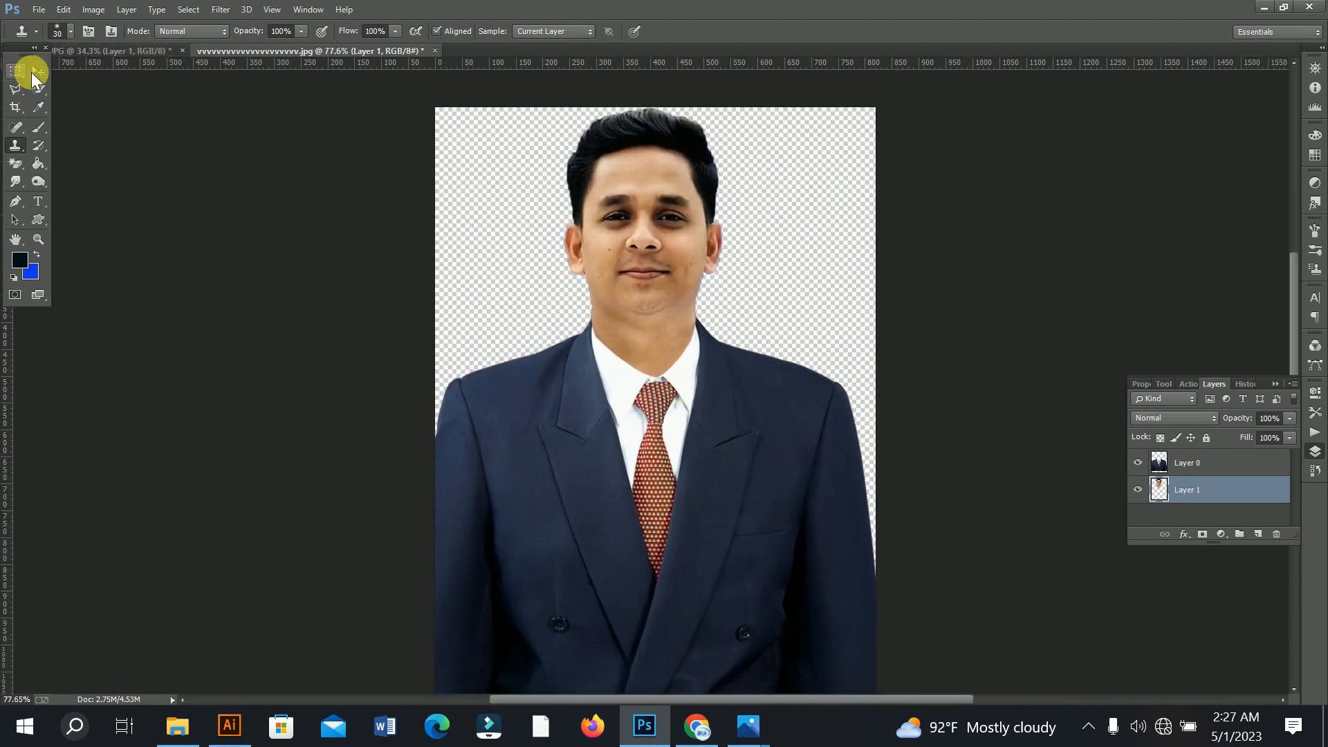
left_click(31, 72)
left_click(713, 484)
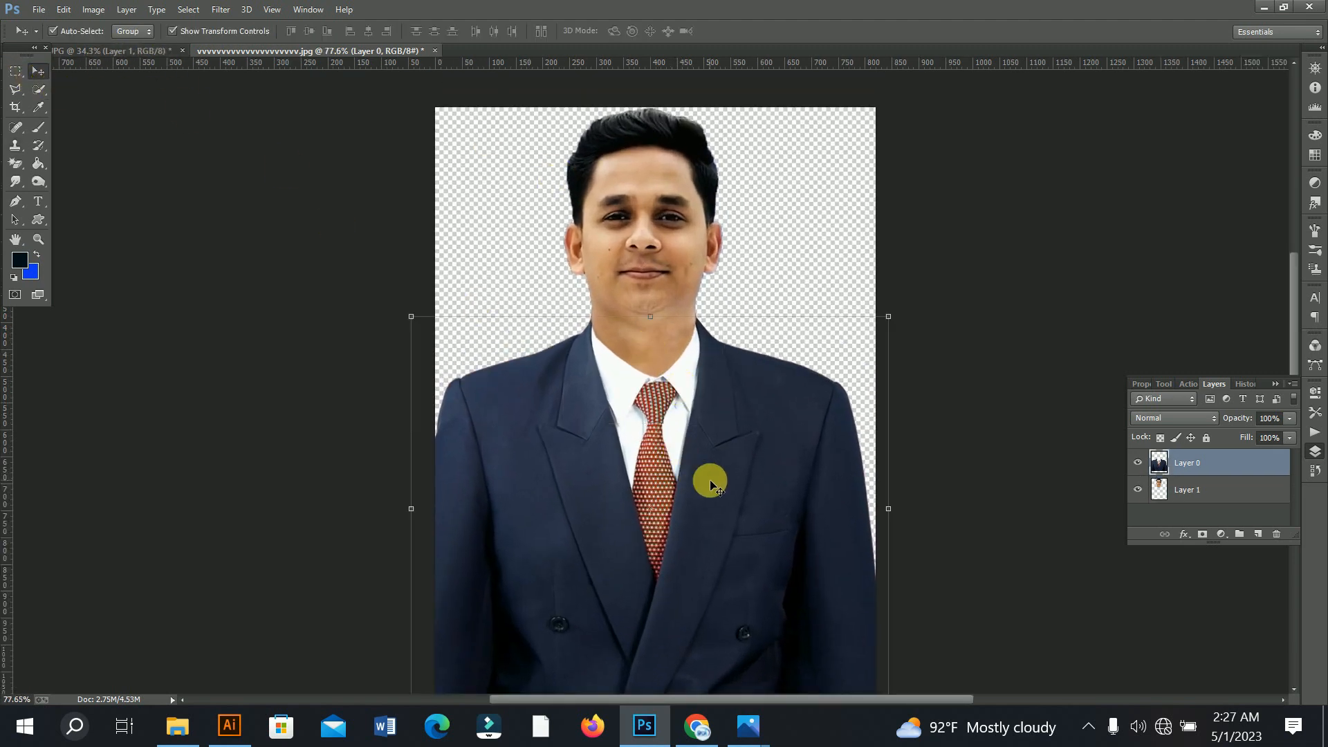
key("Left")
key("Left")
key("Left")
key("Left")
key("Left")
key("Left")
key("Left")
key("Left")
key("Left")
key("Left")
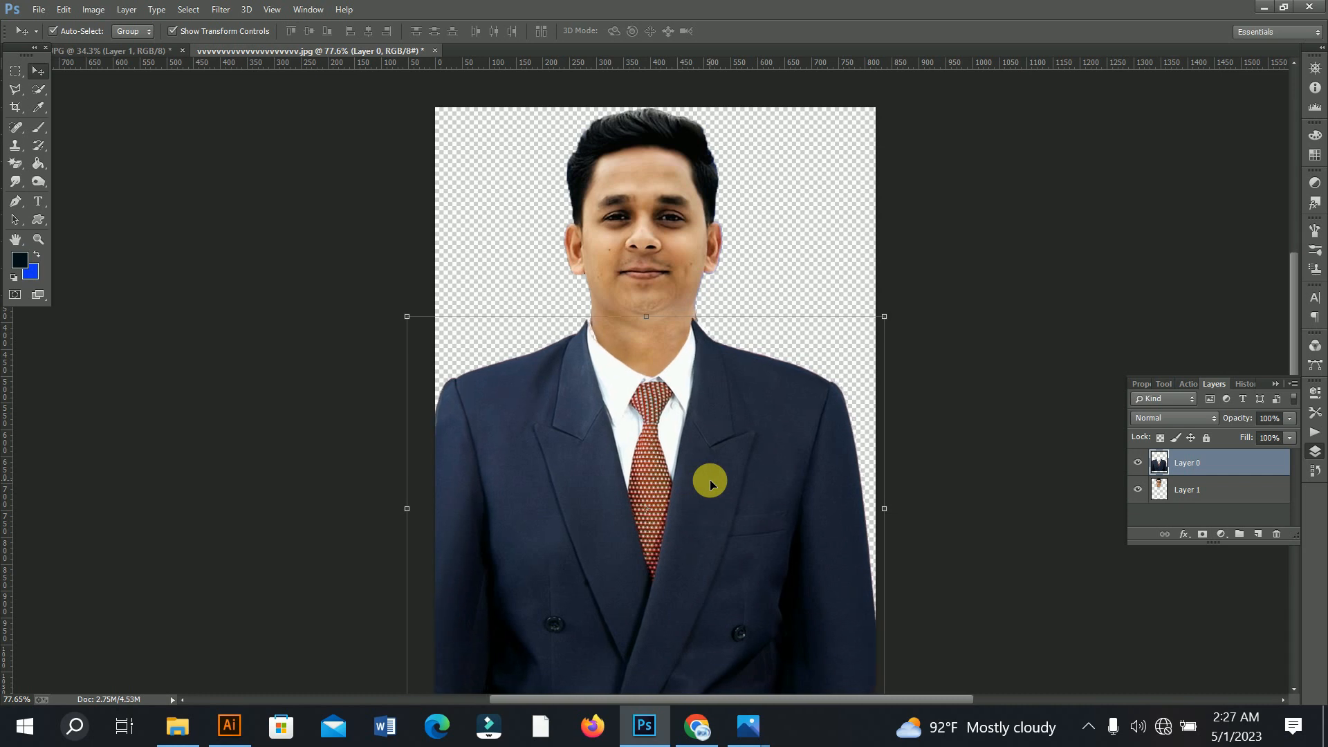
key("Left")
key("Left")
key("Left")
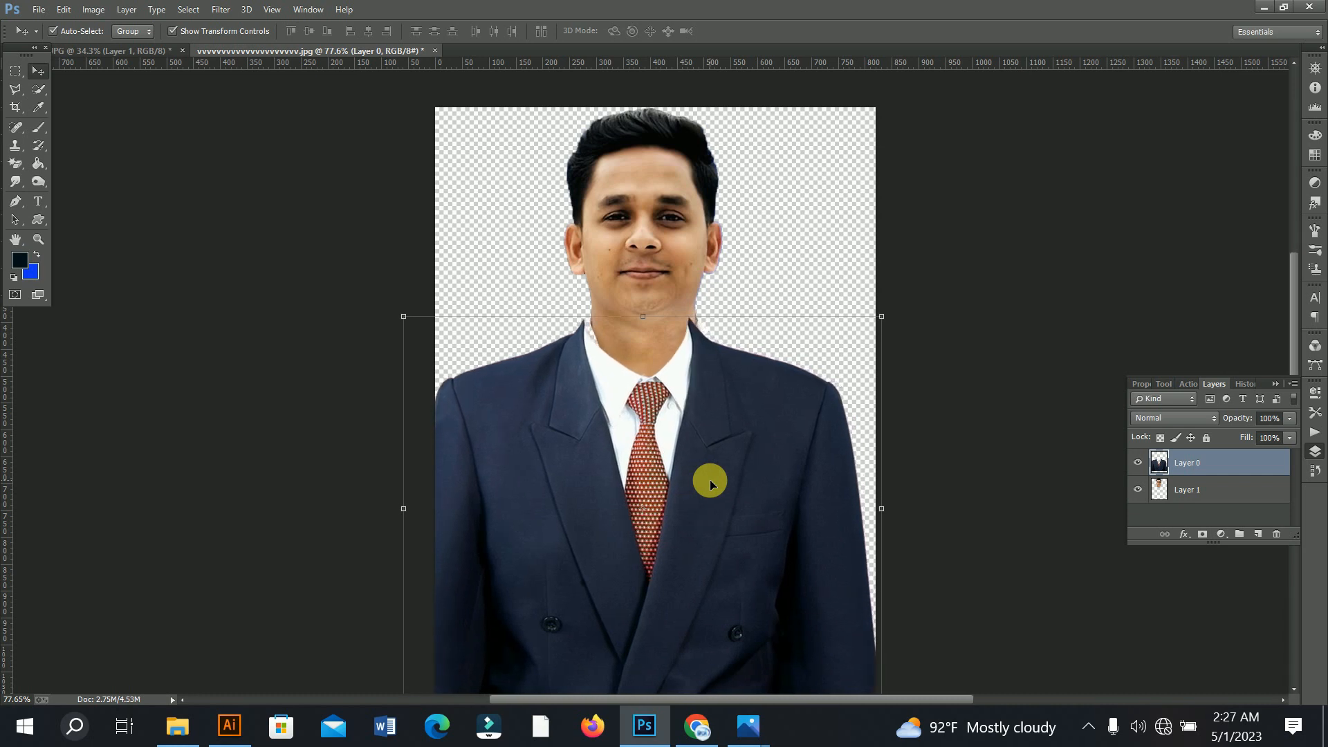
Step: Distort the suit on Layer 0 by shifting its upper corners slightly so the collar closes the gaps on both sides of the neck
scroll(706, 348, "up", 5)
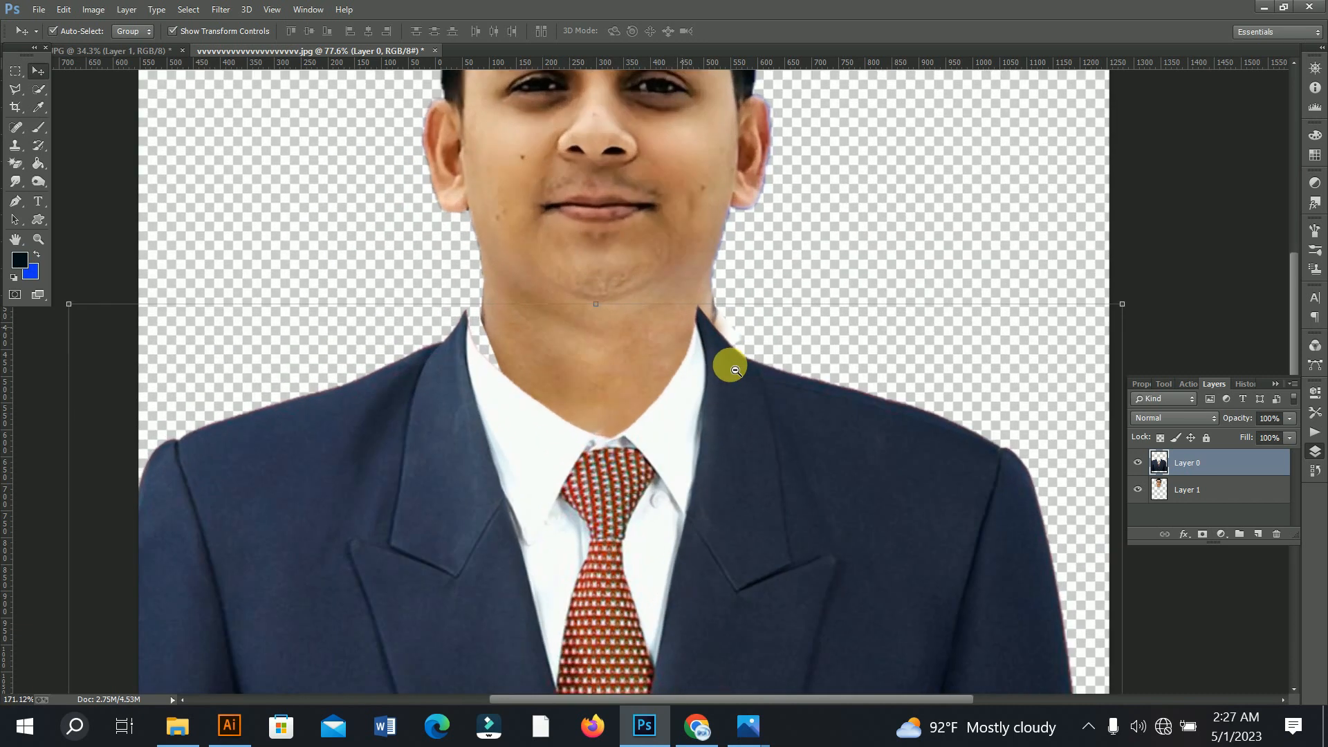
left_click_drag(769, 347, 754, 374)
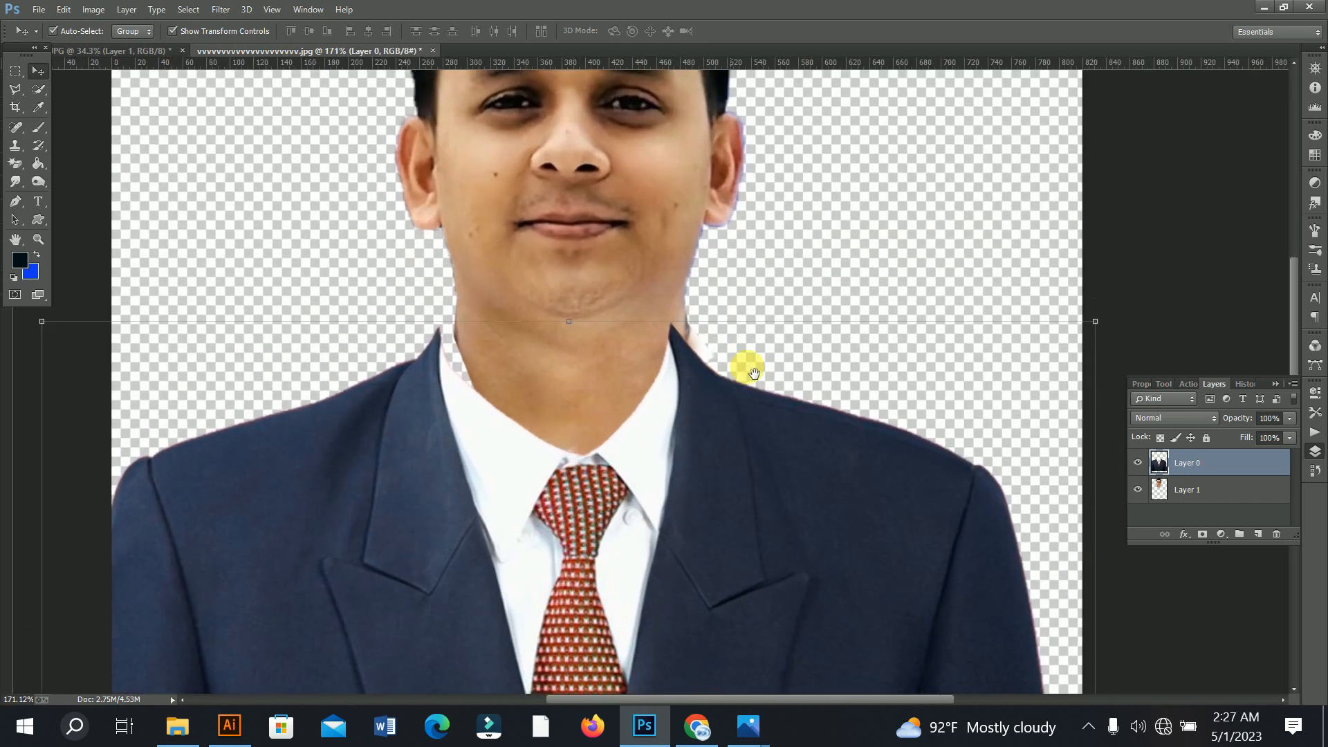
right_click(448, 506)
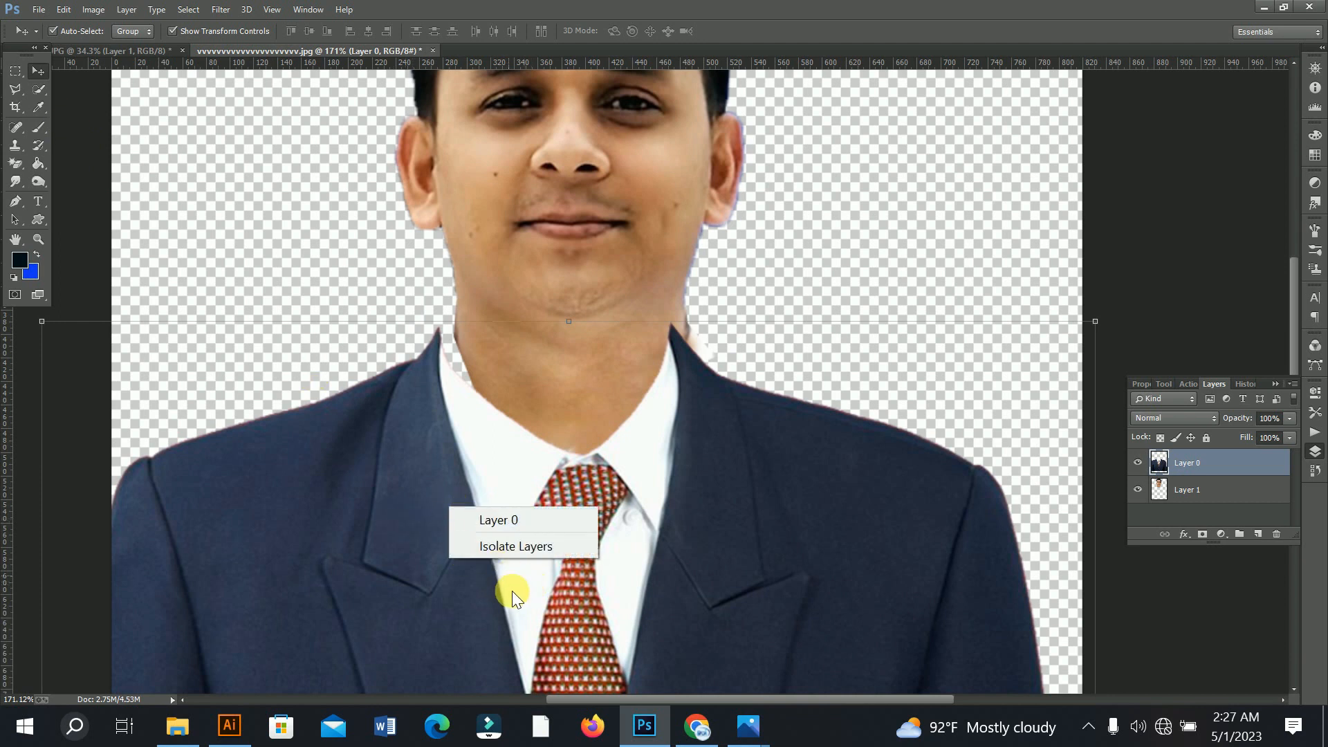
left_click(679, 553)
key("ctrl+t")
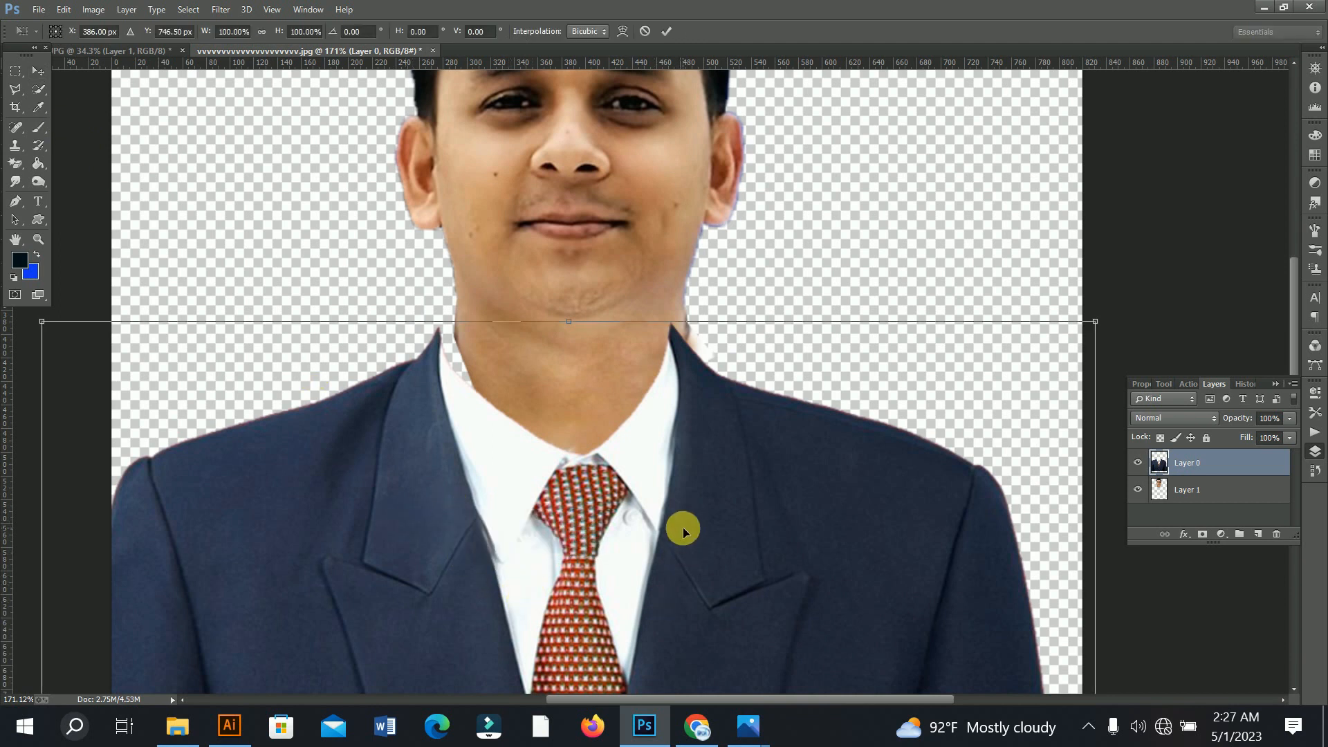
right_click(683, 526)
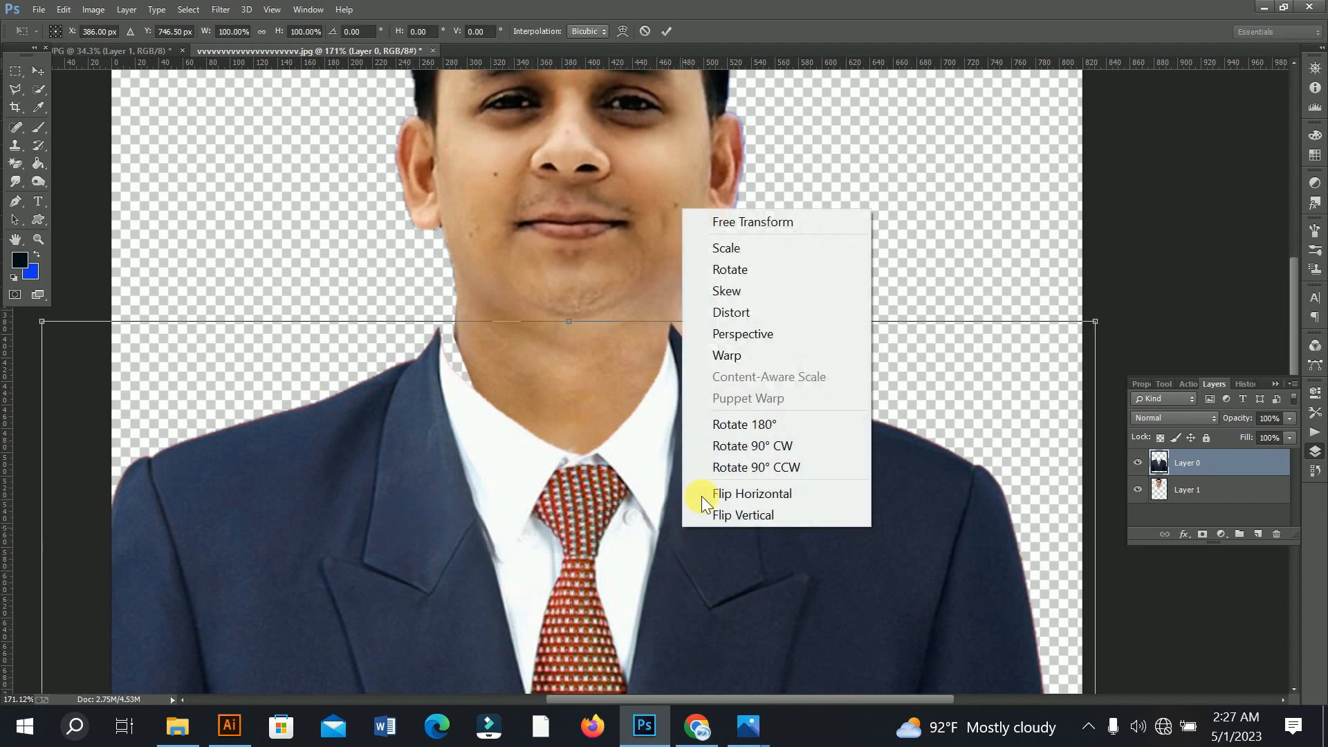
left_click(747, 312)
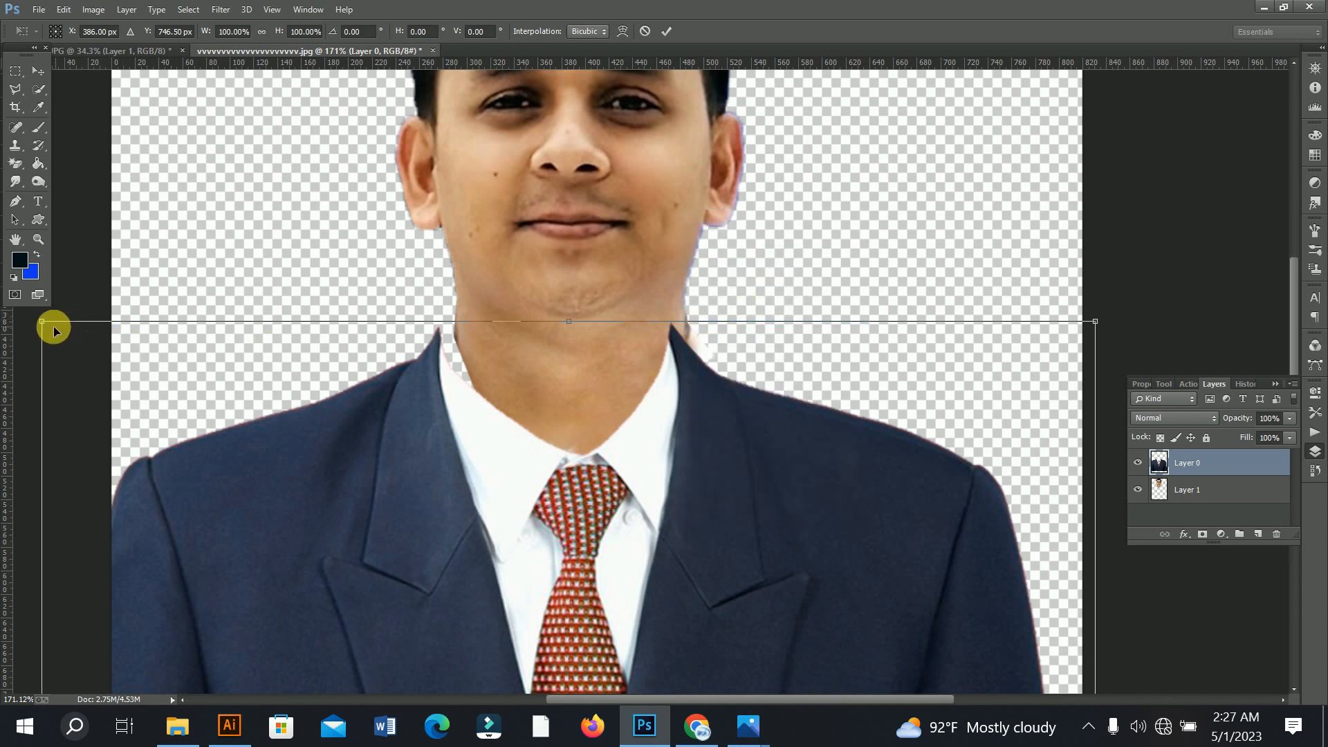
left_click_drag(42, 322, 67, 320)
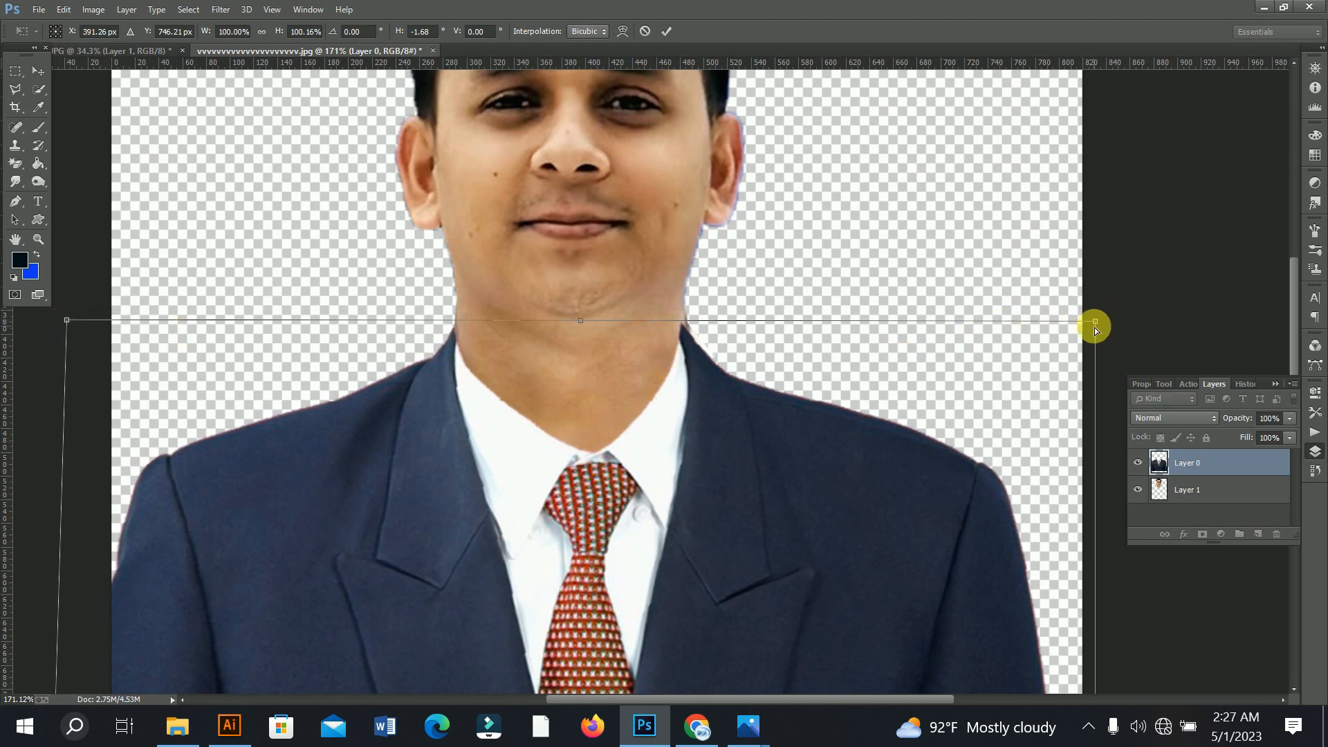
left_click_drag(1093, 322, 1098, 321)
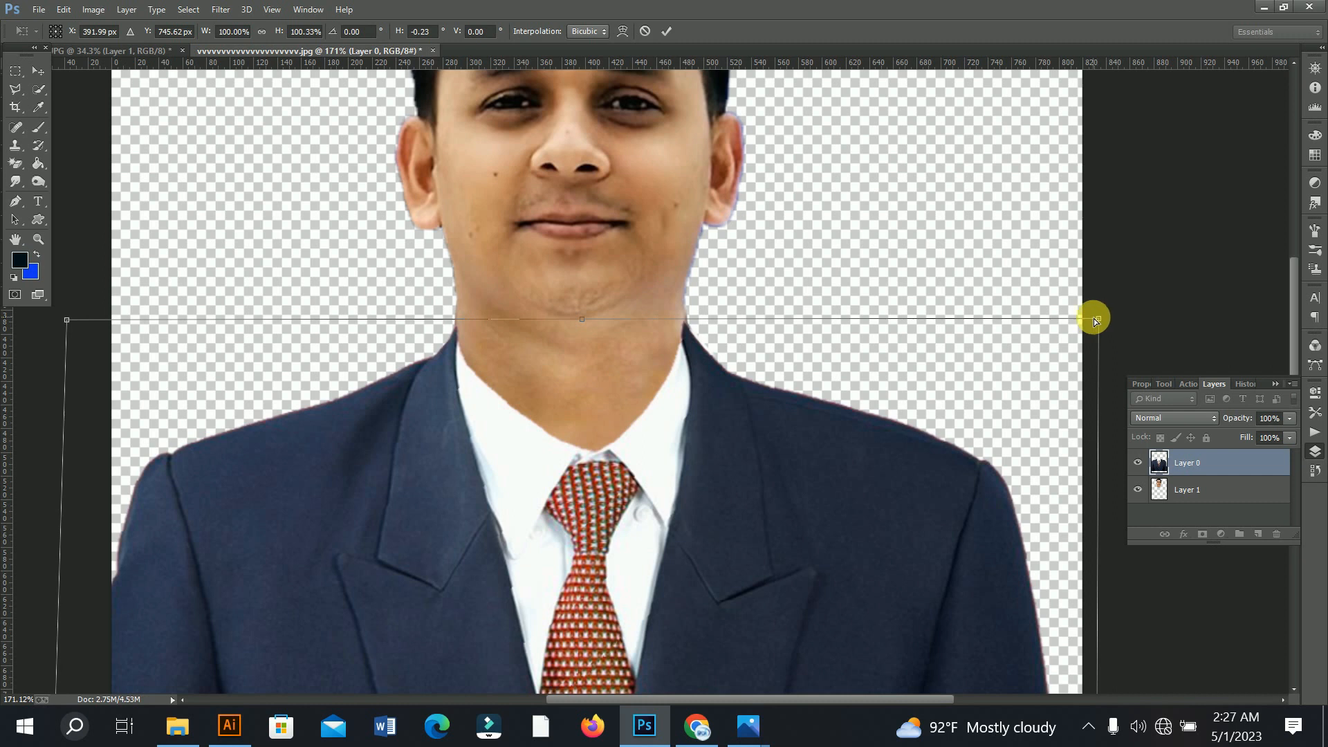
key("Return")
Step: Smudge the suit's collar edge on the right side of the neck on Layer 0 with a size 20 brush at 50% strength
left_click(1029, 135)
left_click_drag(694, 443, 523, 395)
left_click_drag(636, 332, 776, 449)
left_click_drag(655, 493, 612, 662)
left_click_drag(634, 498, 687, 542)
left_click_drag(632, 484, 730, 509)
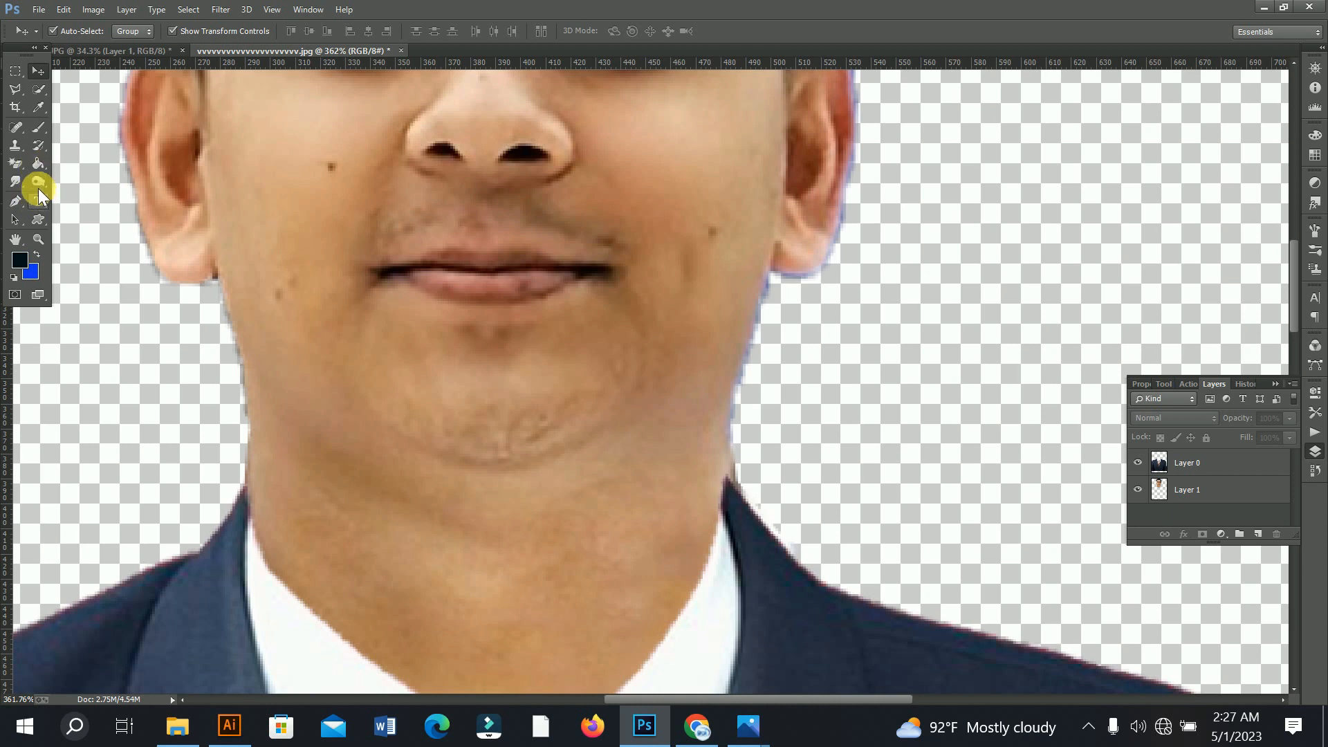
left_click(15, 179)
left_click(1208, 475)
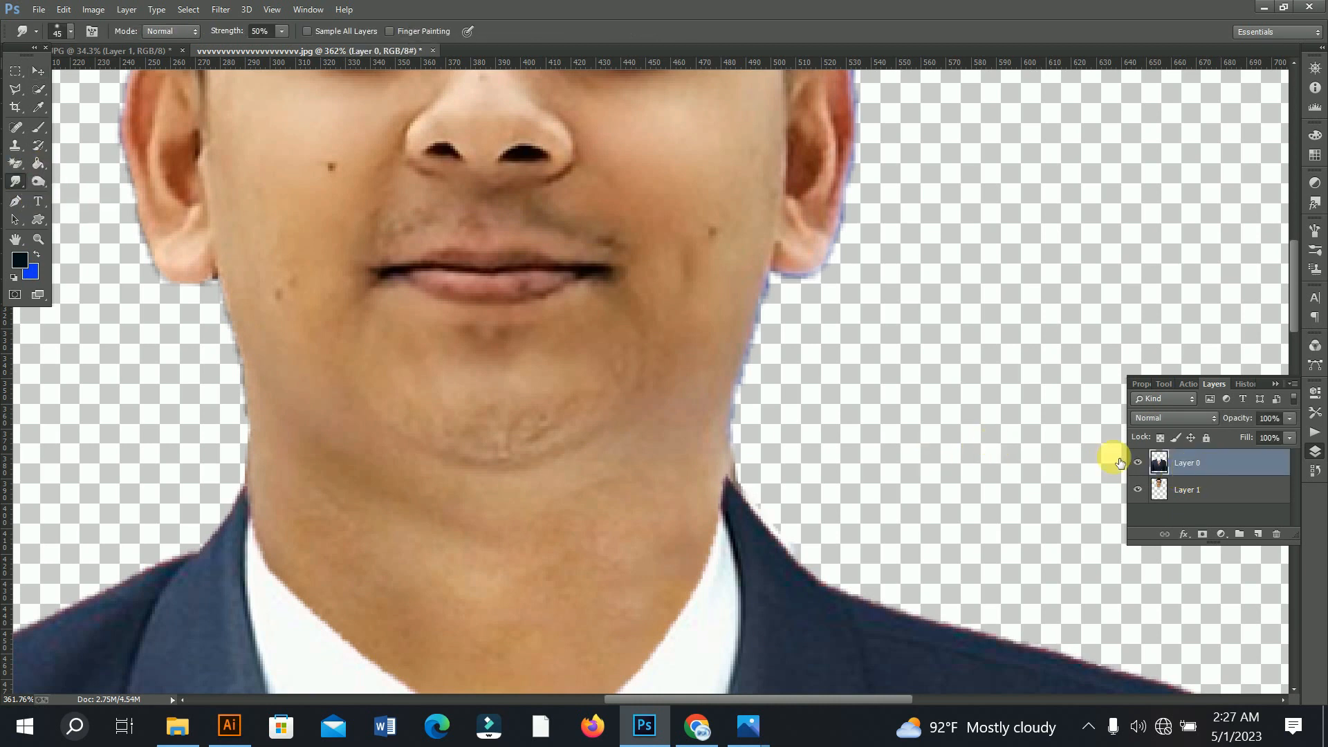
key("bracketleft")
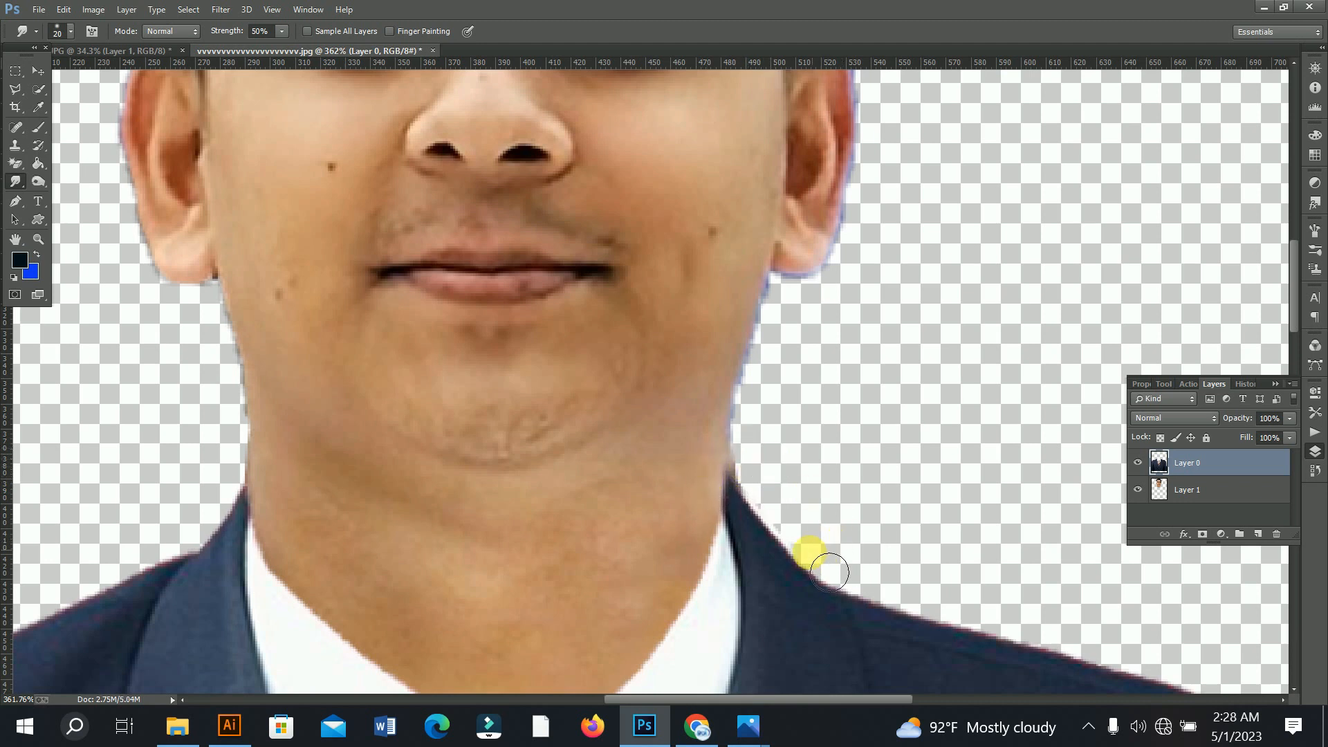
left_click_drag(747, 598, 634, 588)
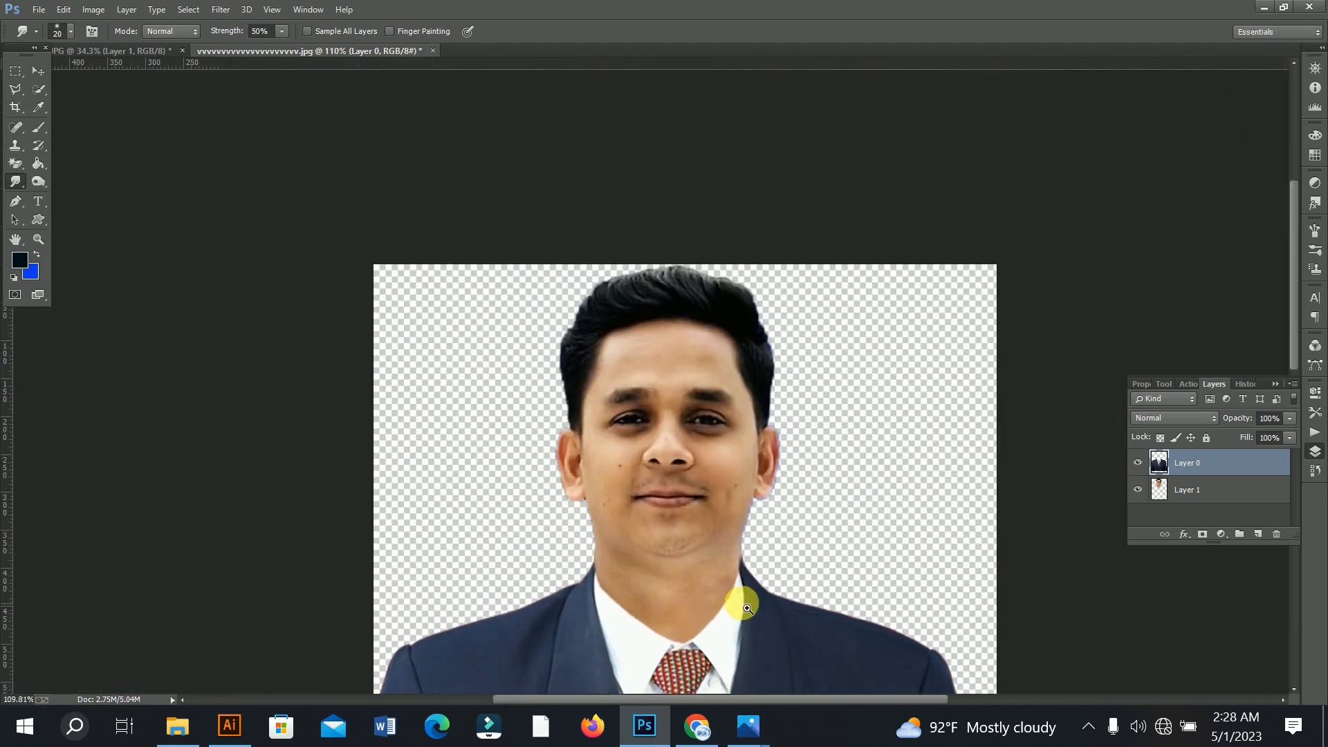
mouse_move(726, 527)
left_mouse_down()
mouse_move(808, 626)
mouse_move(717, 542)
mouse_move(754, 550)
left_mouse_up()
left_click_drag(559, 555, 392, 535)
left_click_drag(681, 401, 678, 450)
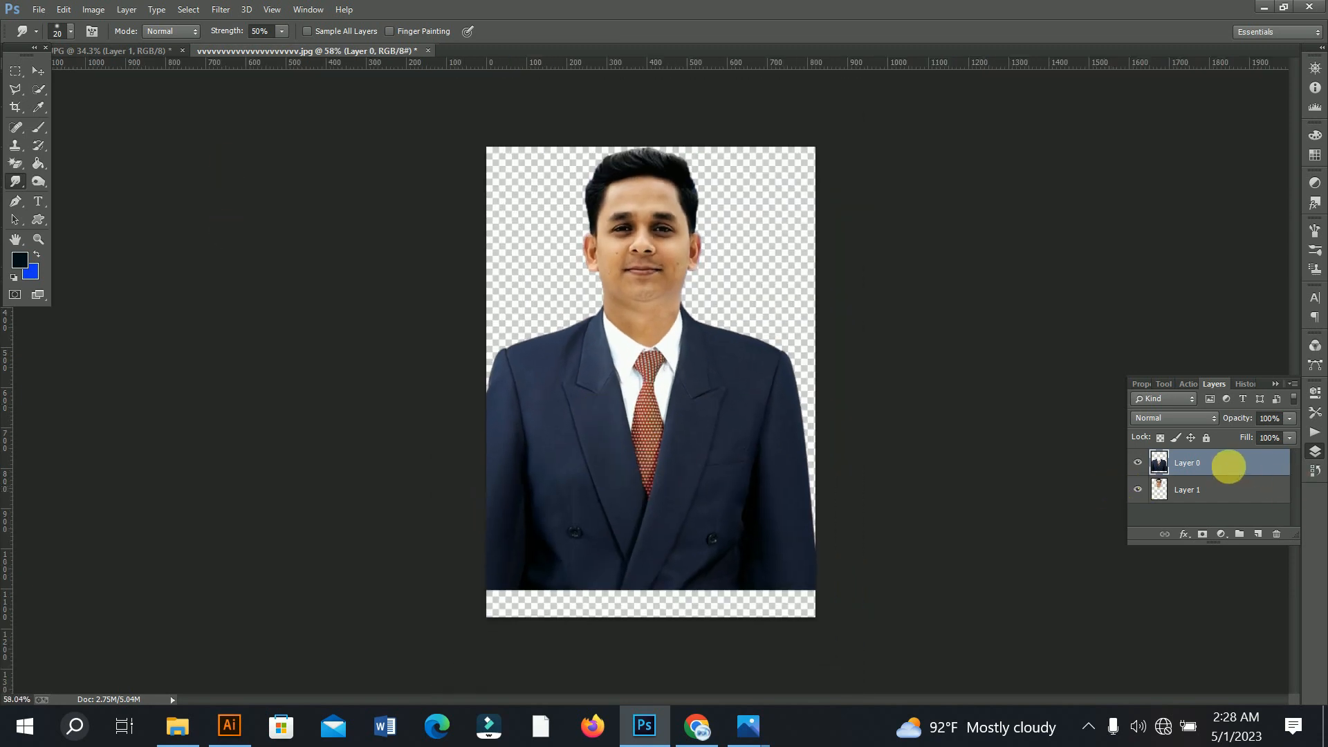
Step: Merge the visible layers and move the merged portrait down until the suit reaches the canvas's lower edge
right_click(1228, 466)
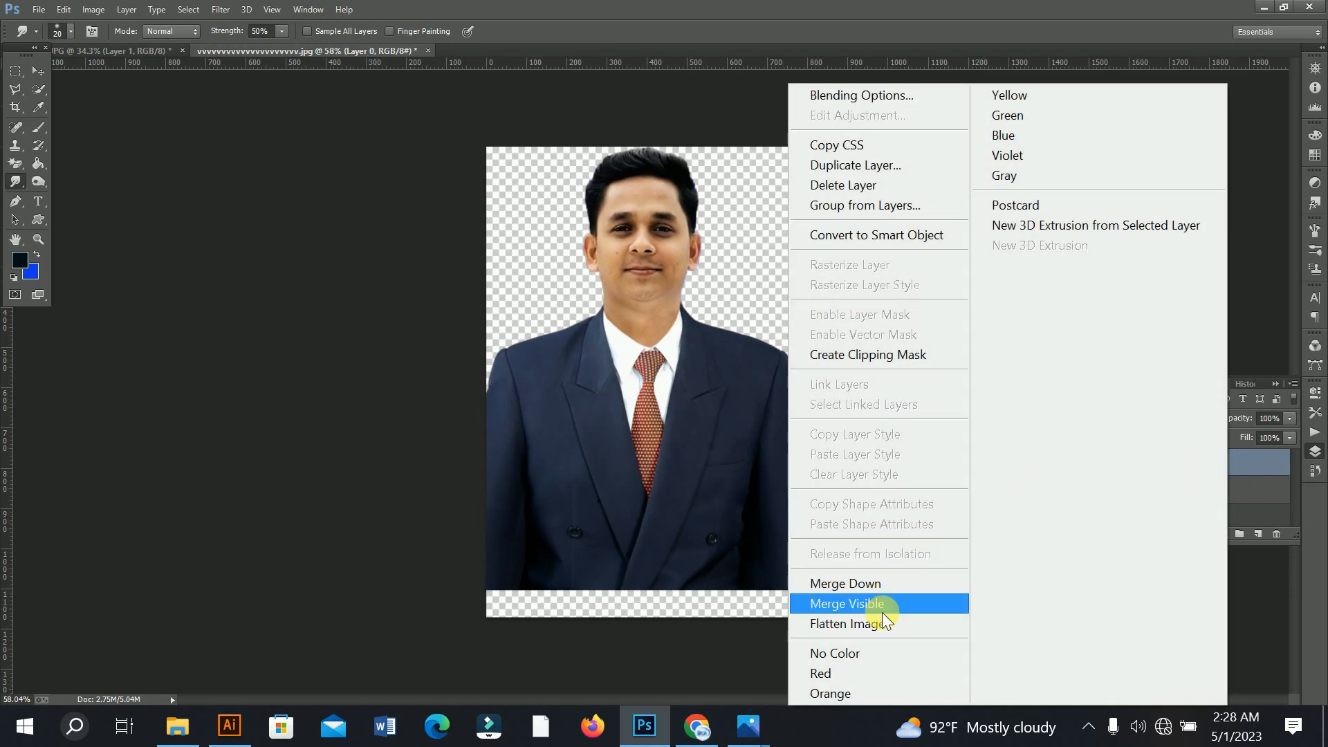
left_click(907, 601)
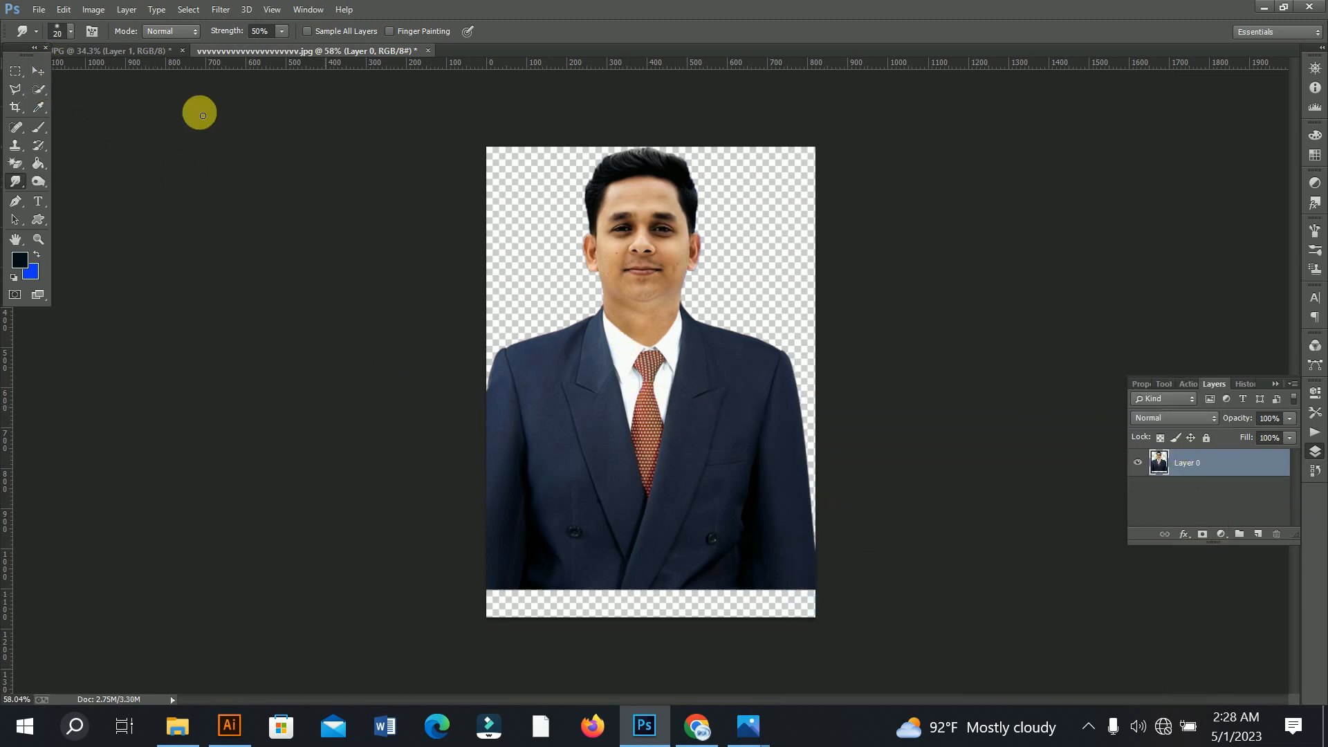
left_click(38, 71)
left_click_drag(661, 483, 669, 519)
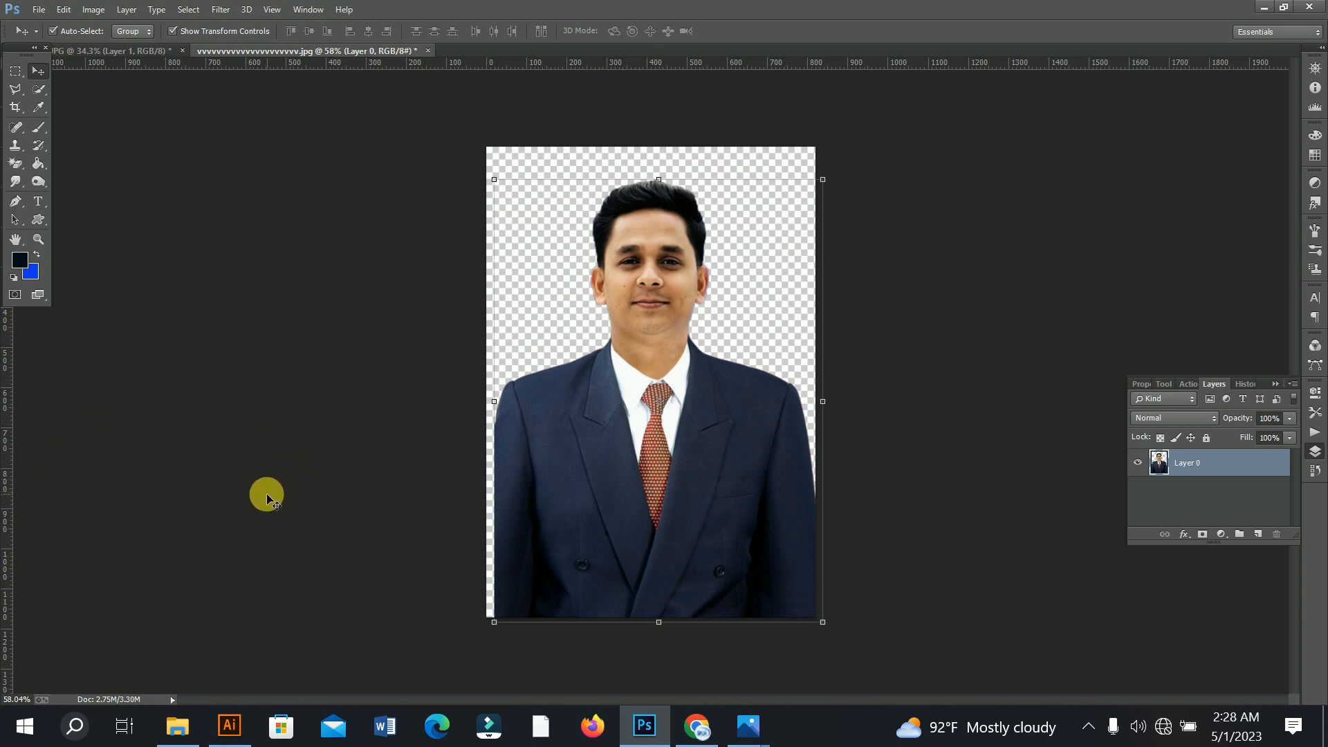
Step: Crop the image to a rectangular selection from above the head down to the jacket buttons, trimming both side margins
left_click(14, 72)
left_click_drag(516, 157, 816, 572)
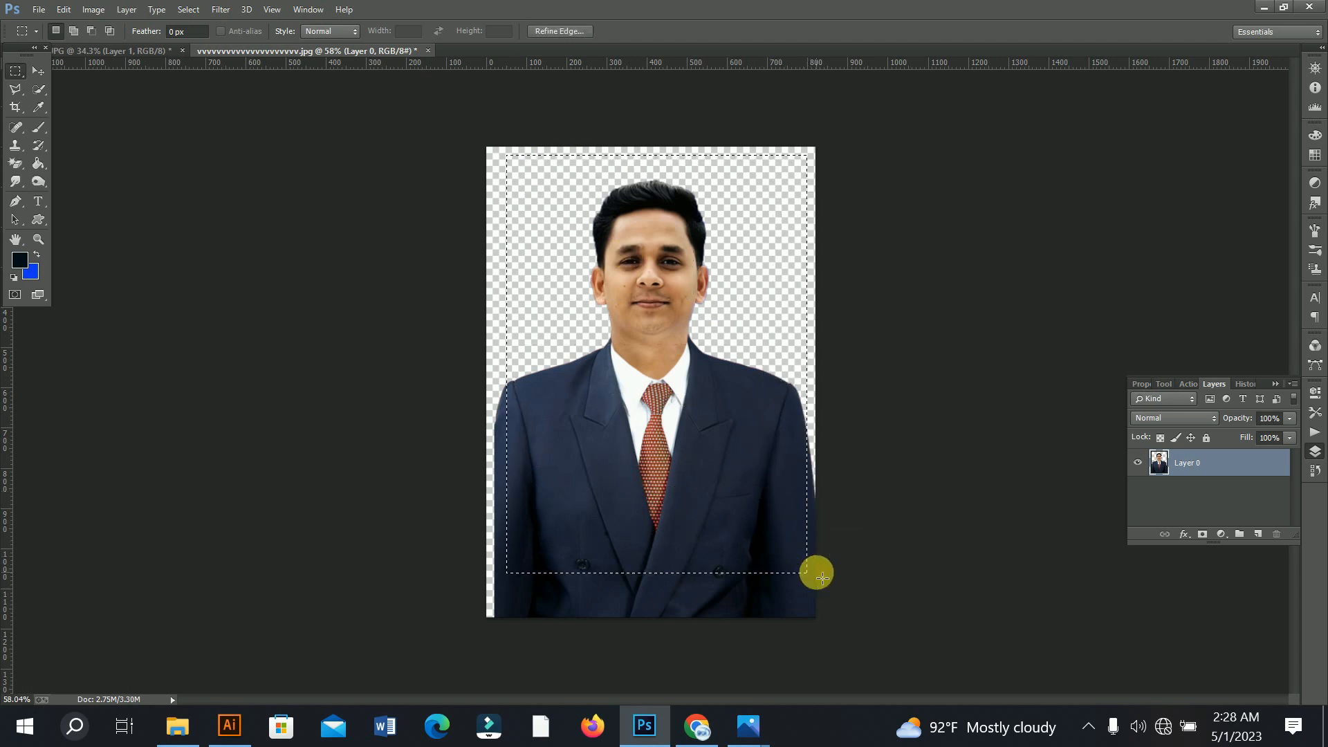
left_click_drag(663, 431, 657, 431)
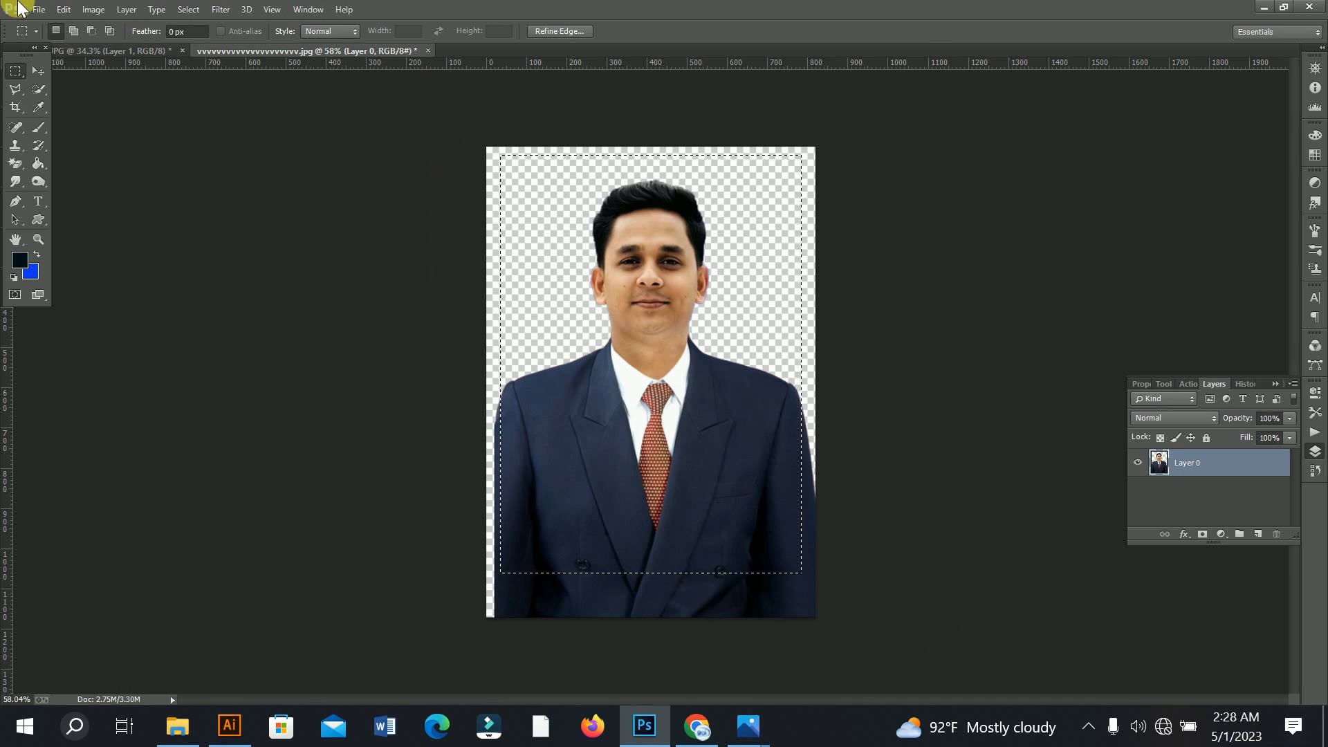
left_click(81, 5)
left_click(131, 213)
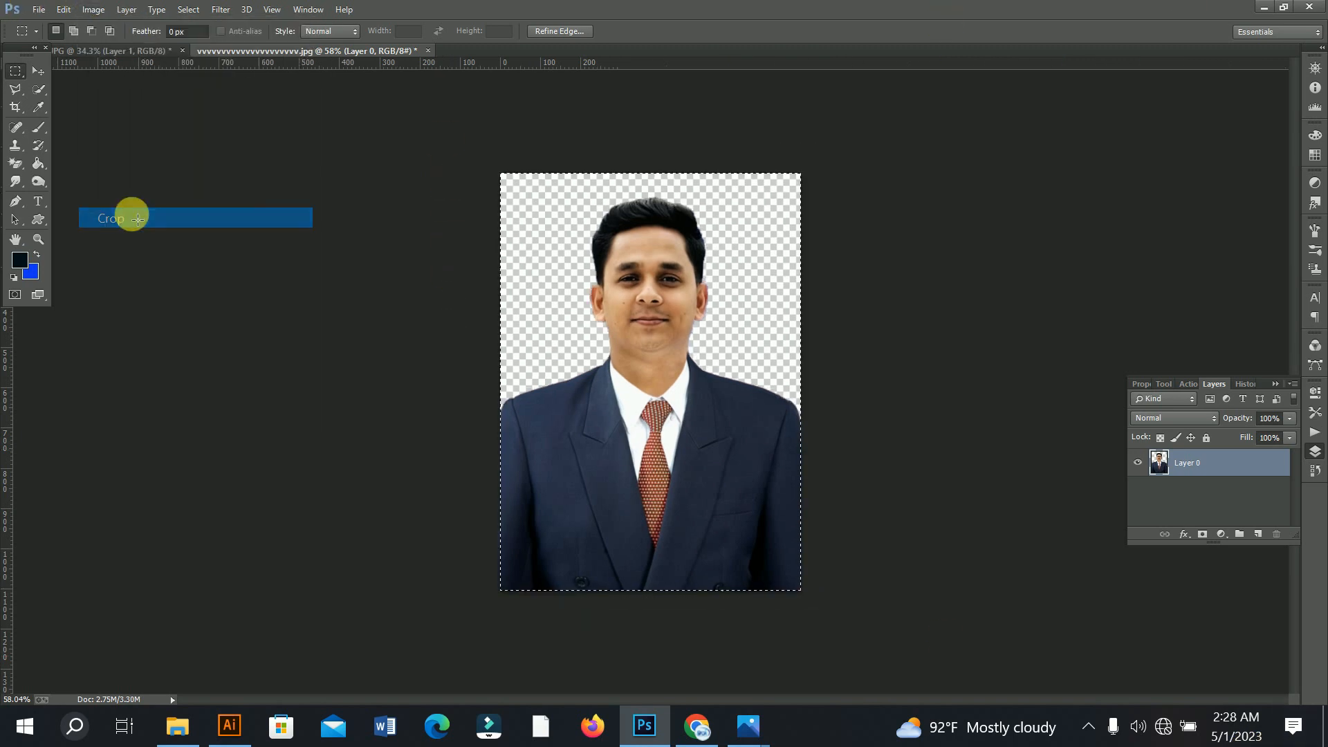
left_click(92, 9)
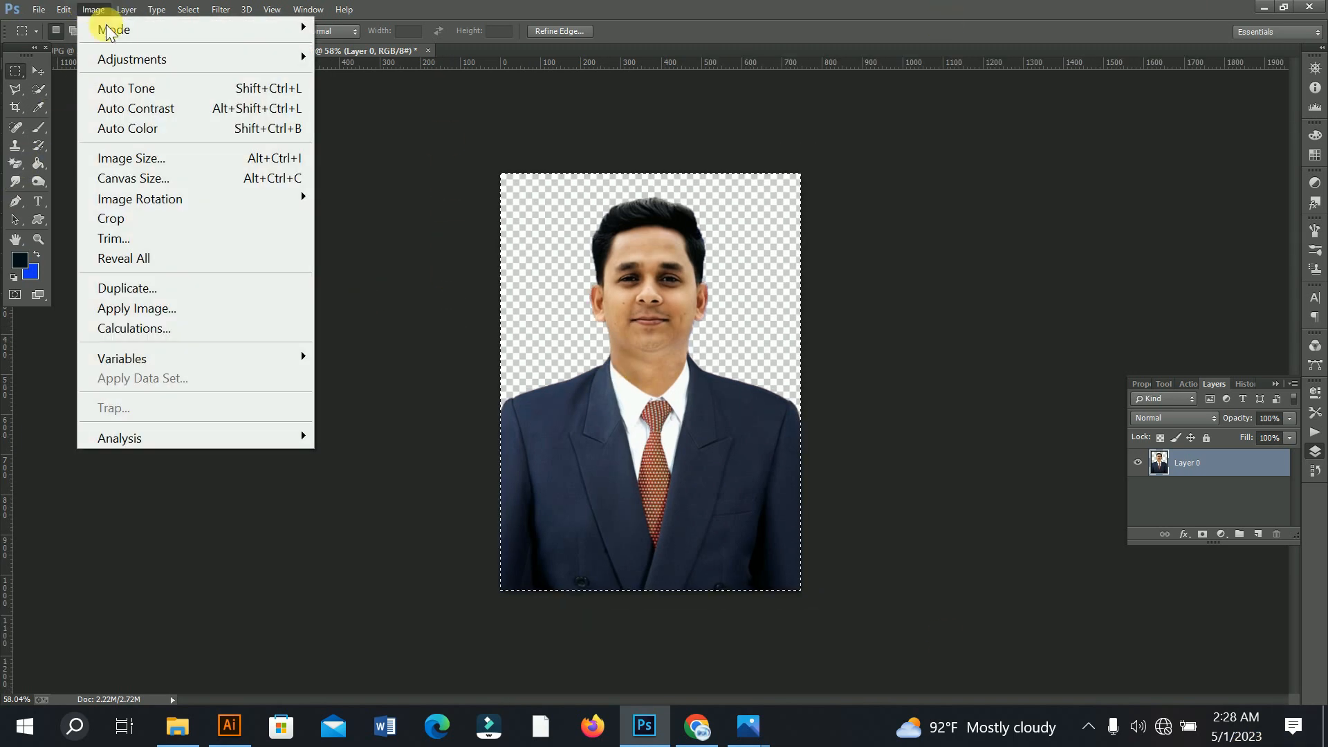
left_click(2, 116)
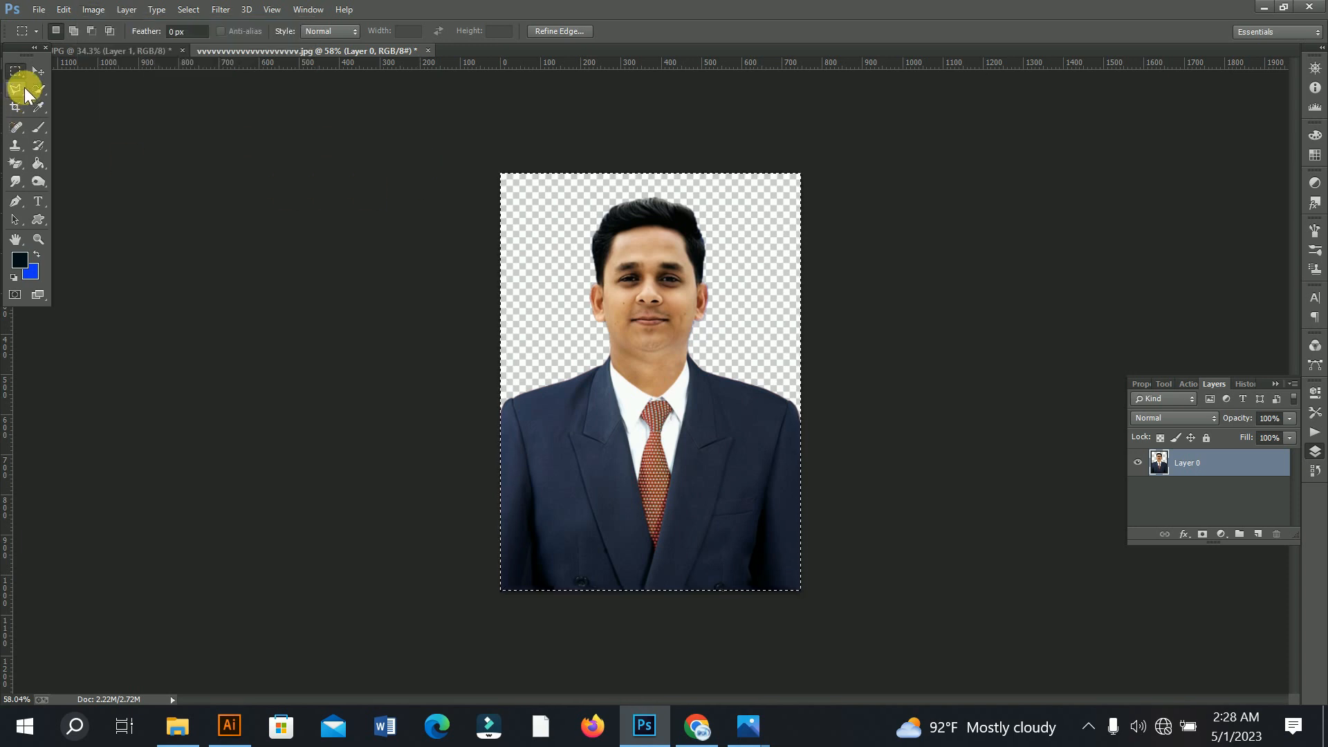
Step: Set the Crop tool's aspect ratio to 1.5 by 1.9
left_click(14, 110)
type("1.5")
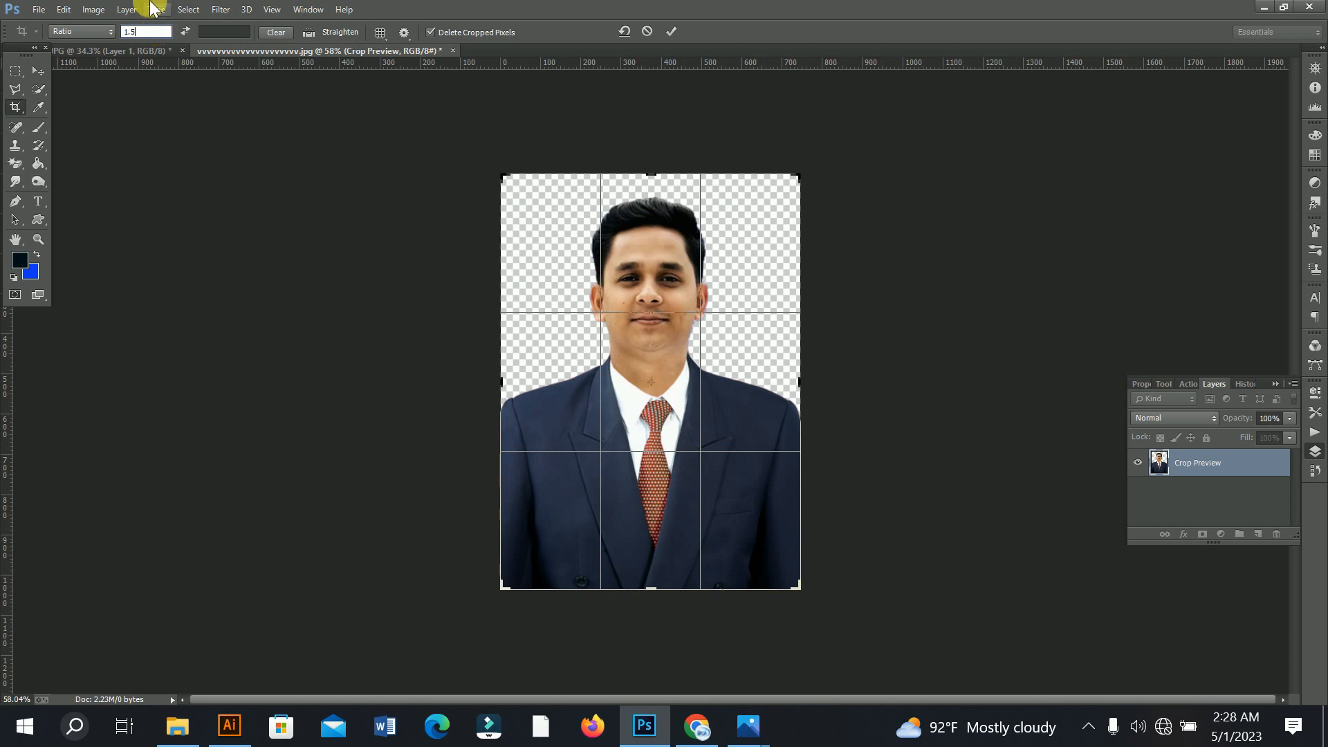
left_click(219, 33)
type("1.9")
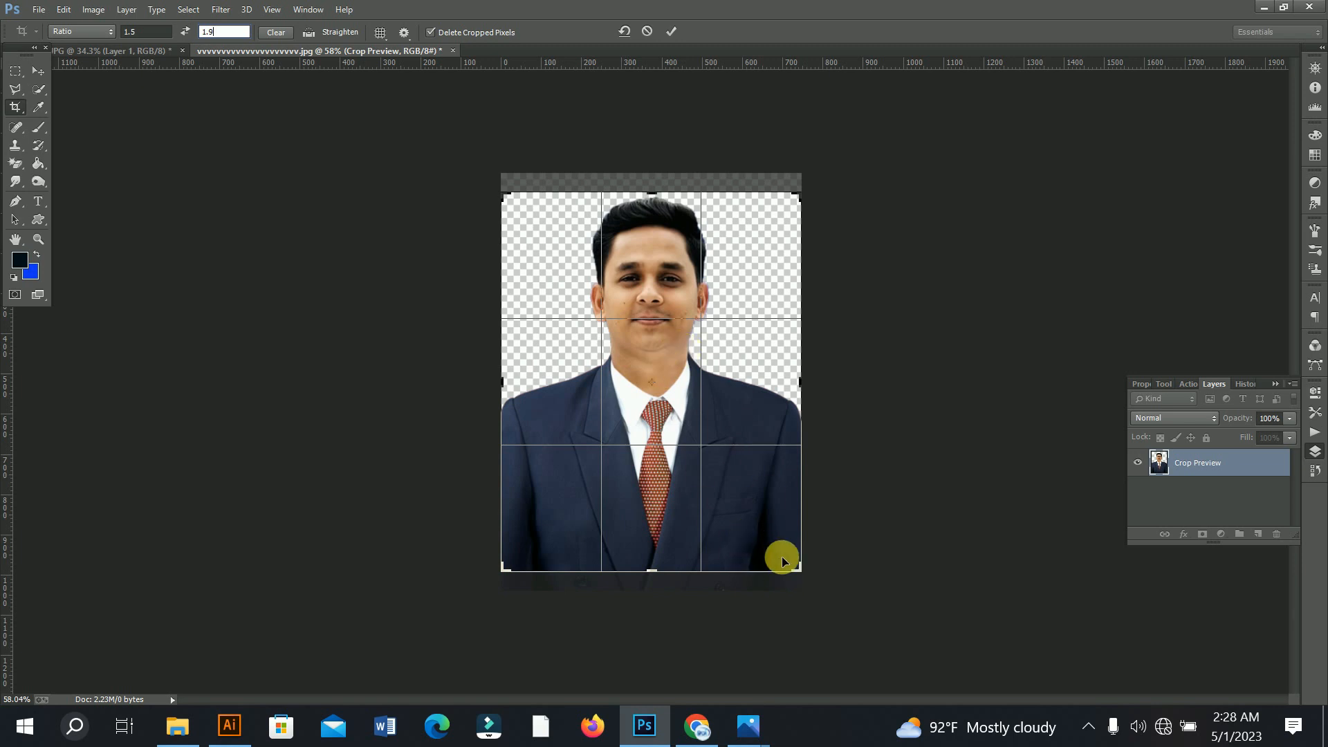
Step: Shrink the crop frame around the man's head and chest, center him with a small margin above the hair, and apply the crop
left_click_drag(800, 569, 773, 537)
left_click_drag(709, 474, 682, 479)
mouse_move(537, 545)
left_mouse_down()
mouse_move(525, 549)
mouse_move(539, 546)
left_mouse_up()
mouse_move(661, 470)
left_mouse_down()
mouse_move(670, 455)
mouse_move(668, 474)
left_mouse_up()
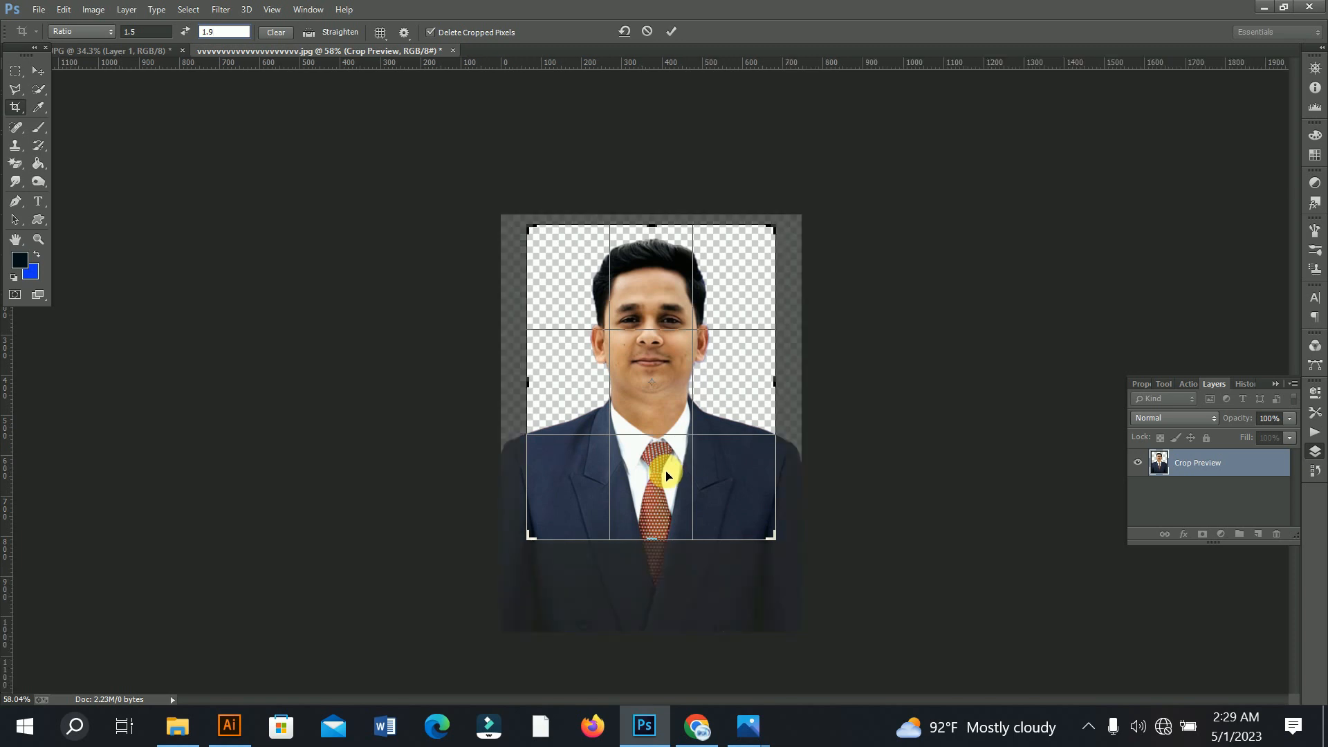
left_click_drag(654, 352, 665, 364)
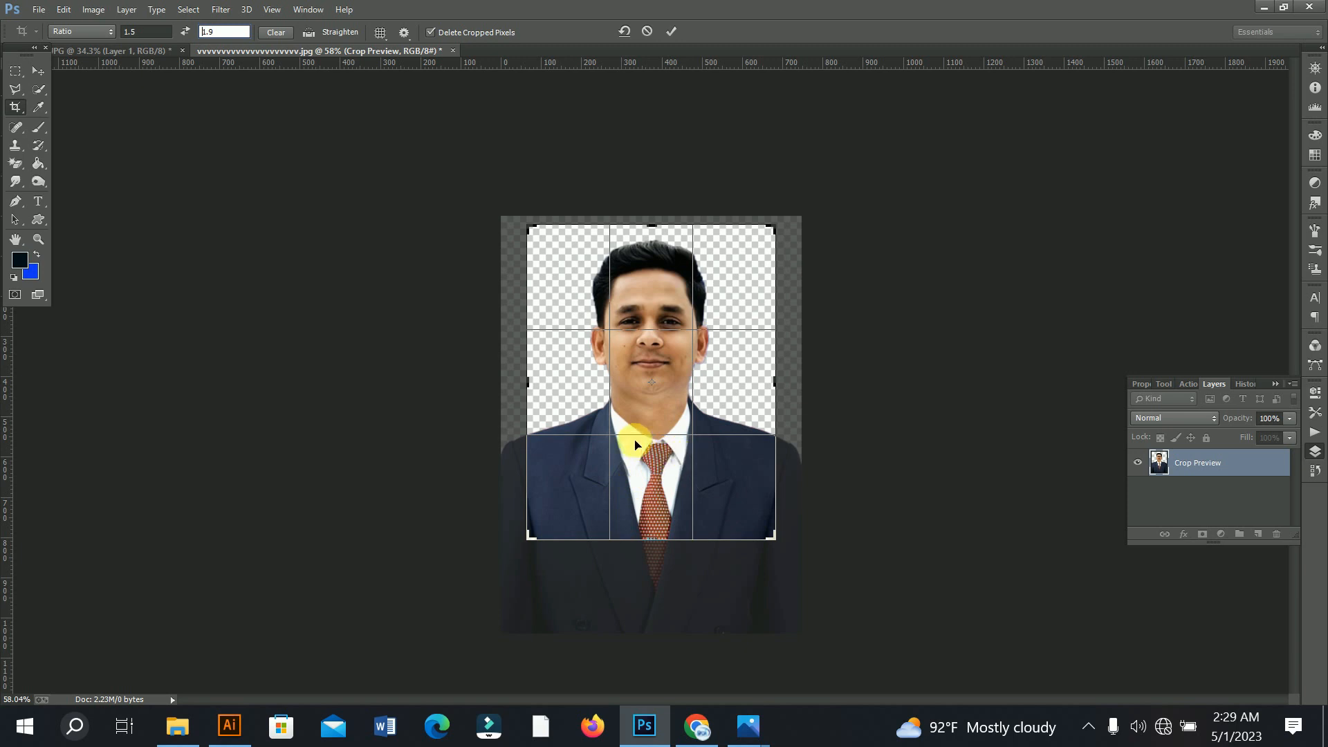
left_click_drag(610, 470, 613, 463)
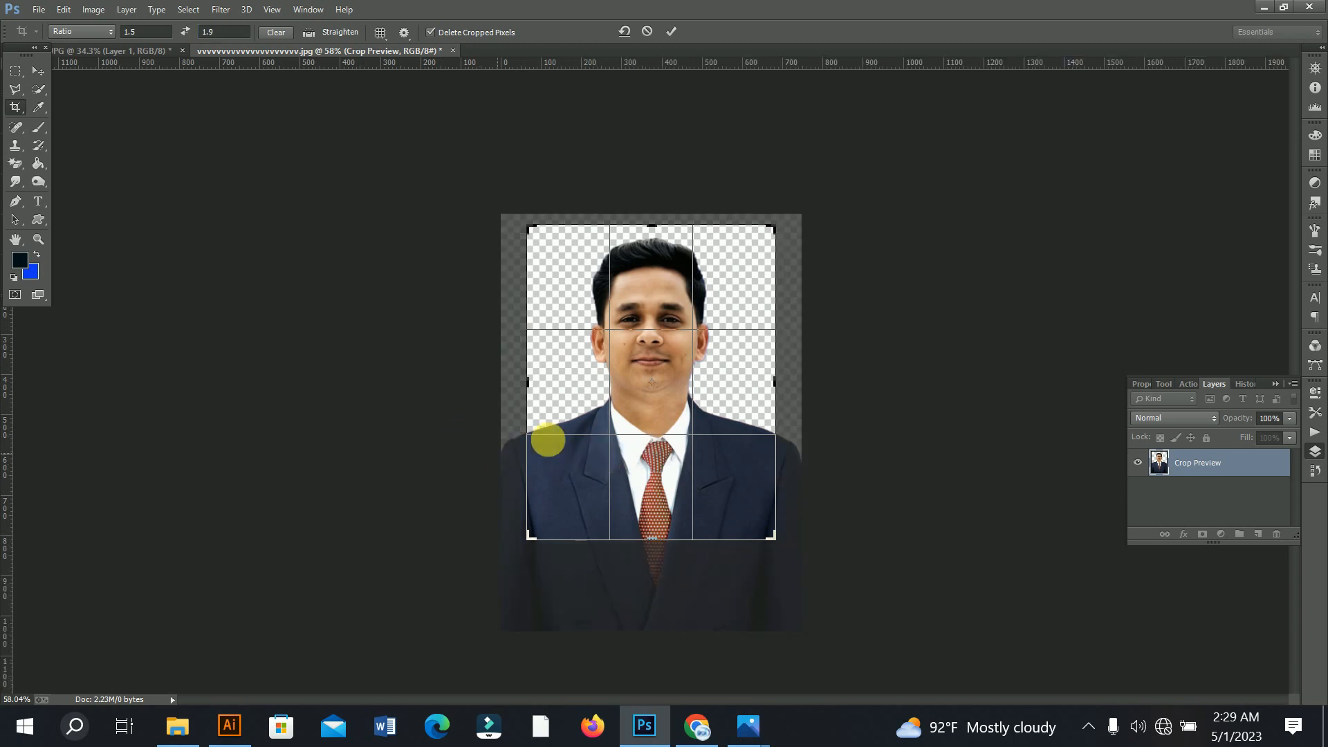
left_click(39, 69)
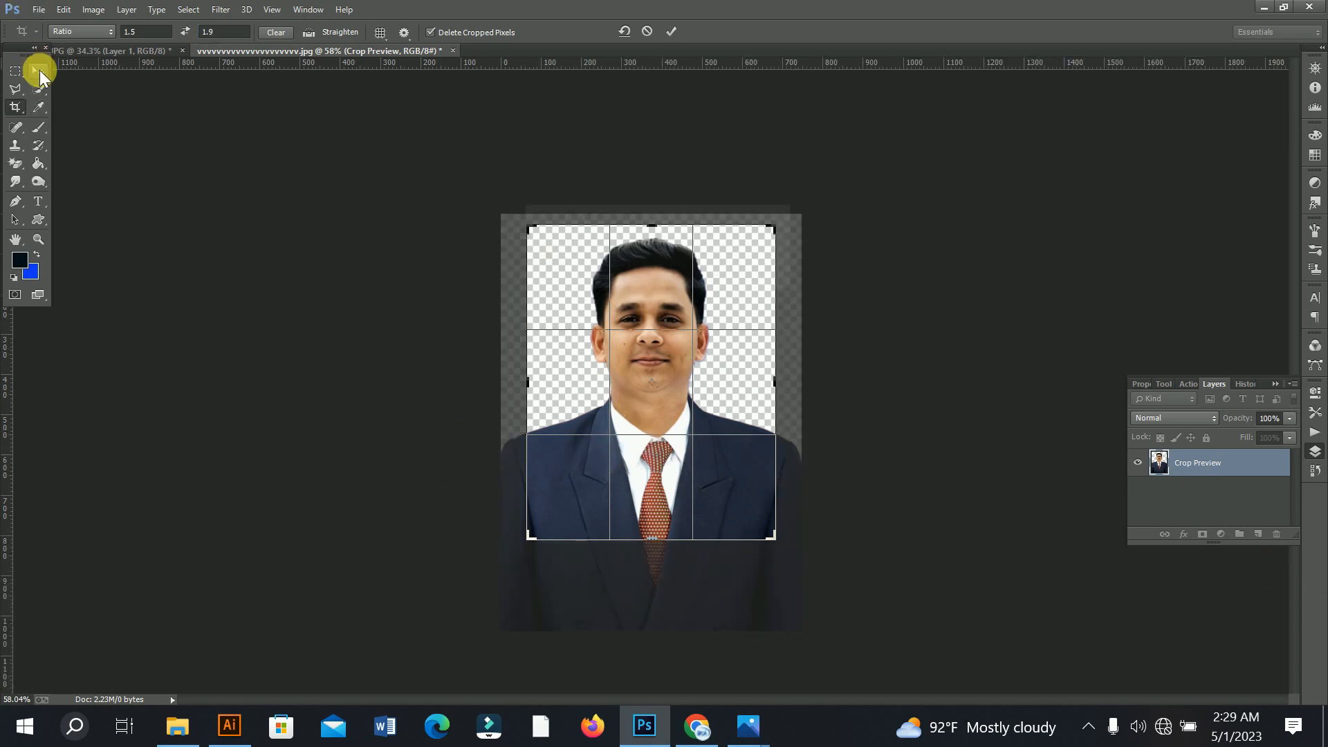
left_click(586, 274)
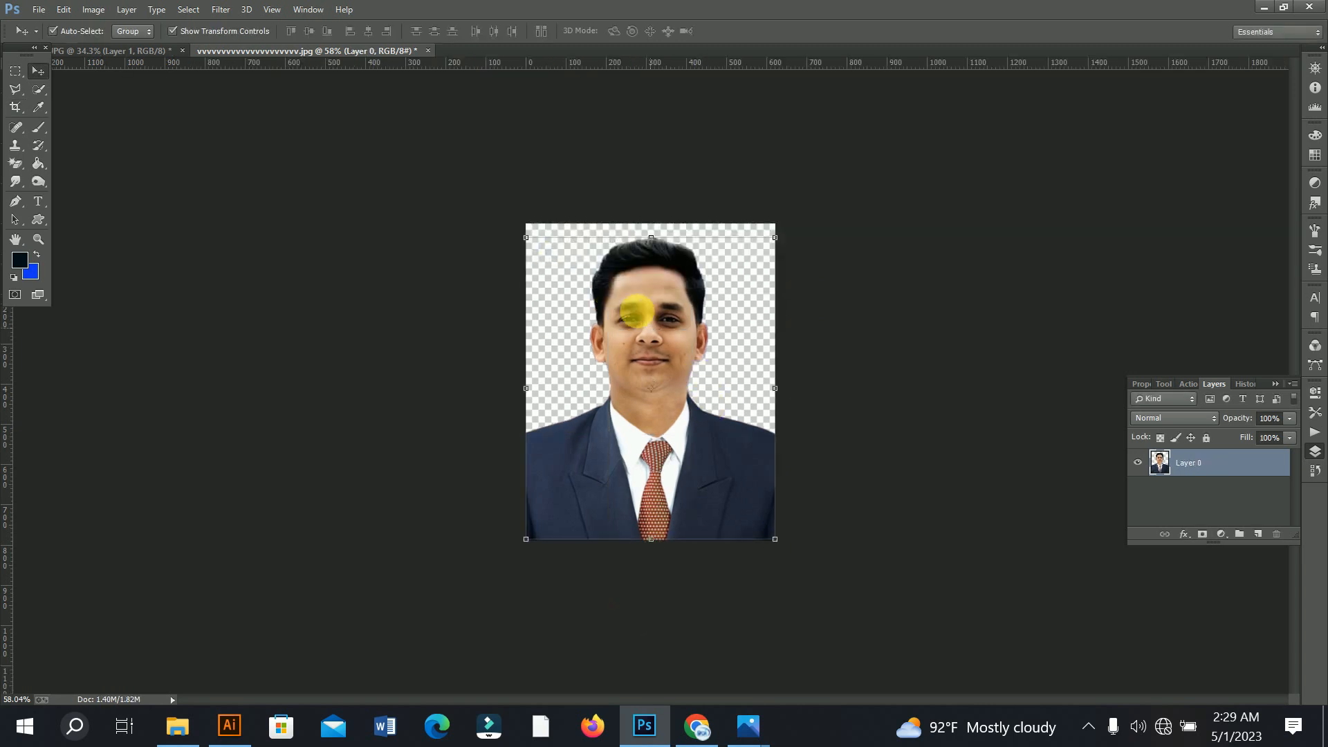
Step: Add a new empty layer above Layer 0 and try to reorder the two layers
key("ctrl+0")
mouse_move(669, 345)
left_mouse_down()
mouse_move(615, 343)
mouse_move(670, 330)
mouse_move(676, 344)
left_mouse_up()
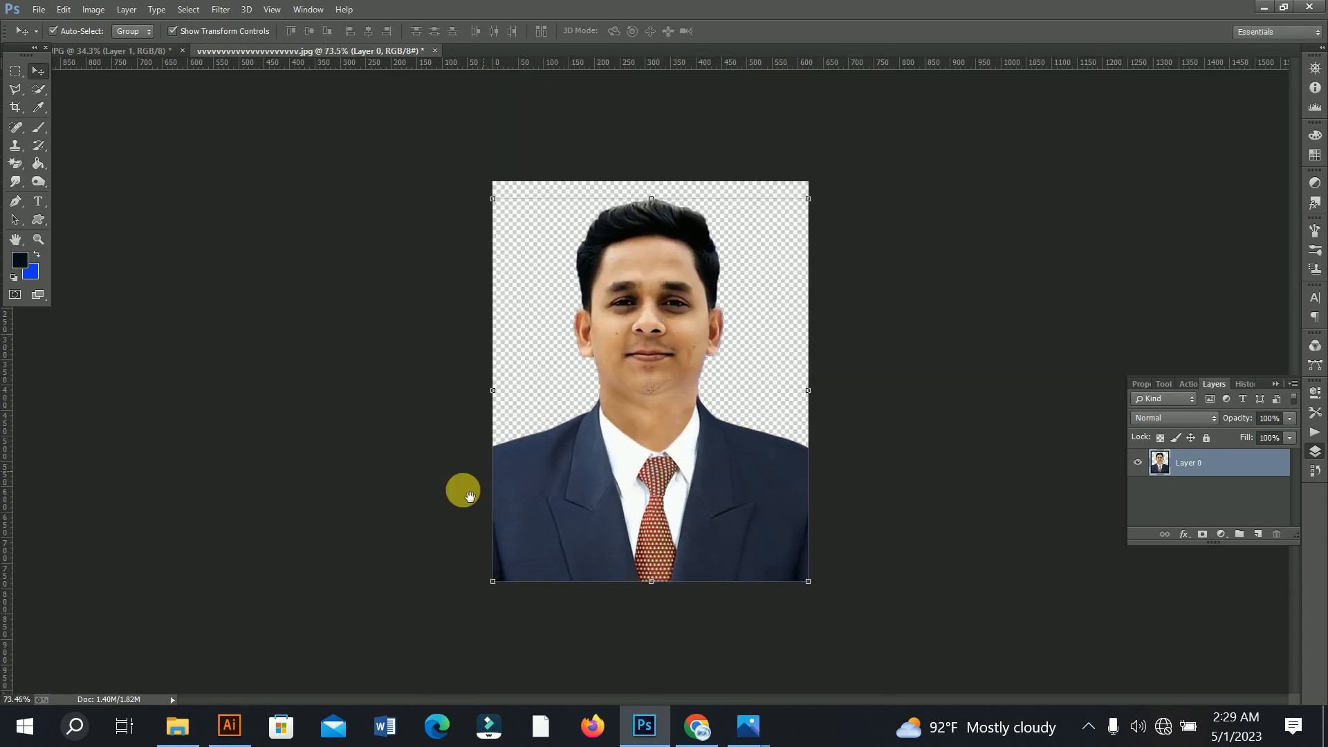
left_click(1257, 536)
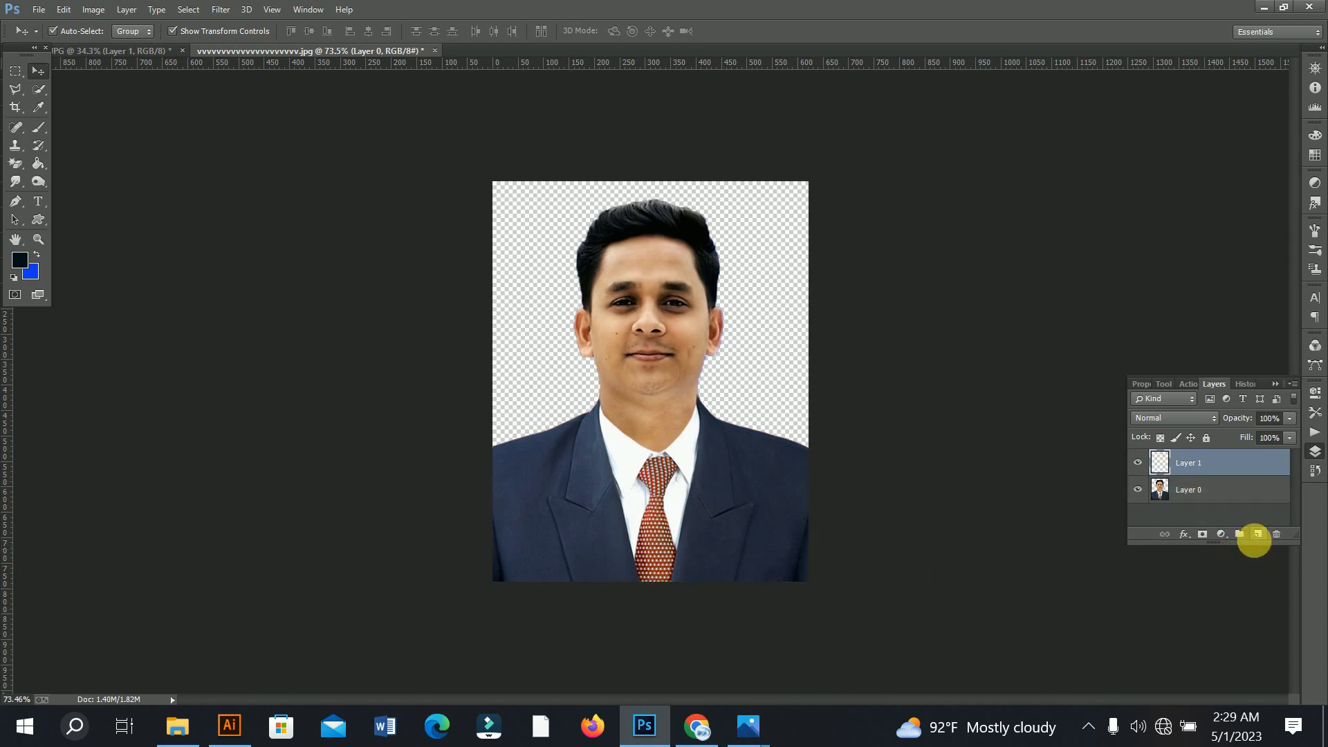
left_click_drag(1191, 487, 1187, 527)
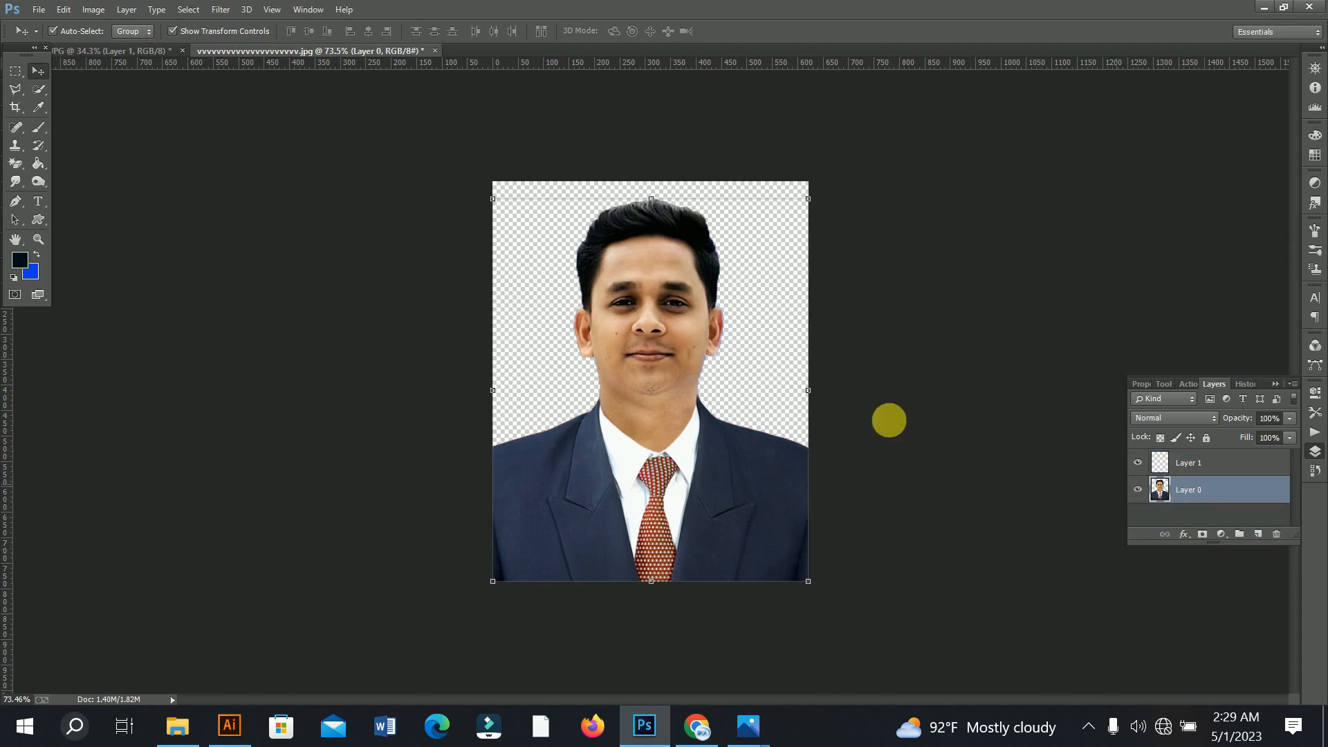
Step: Set the background color to white and fill Layer 0 with it
left_click(33, 274)
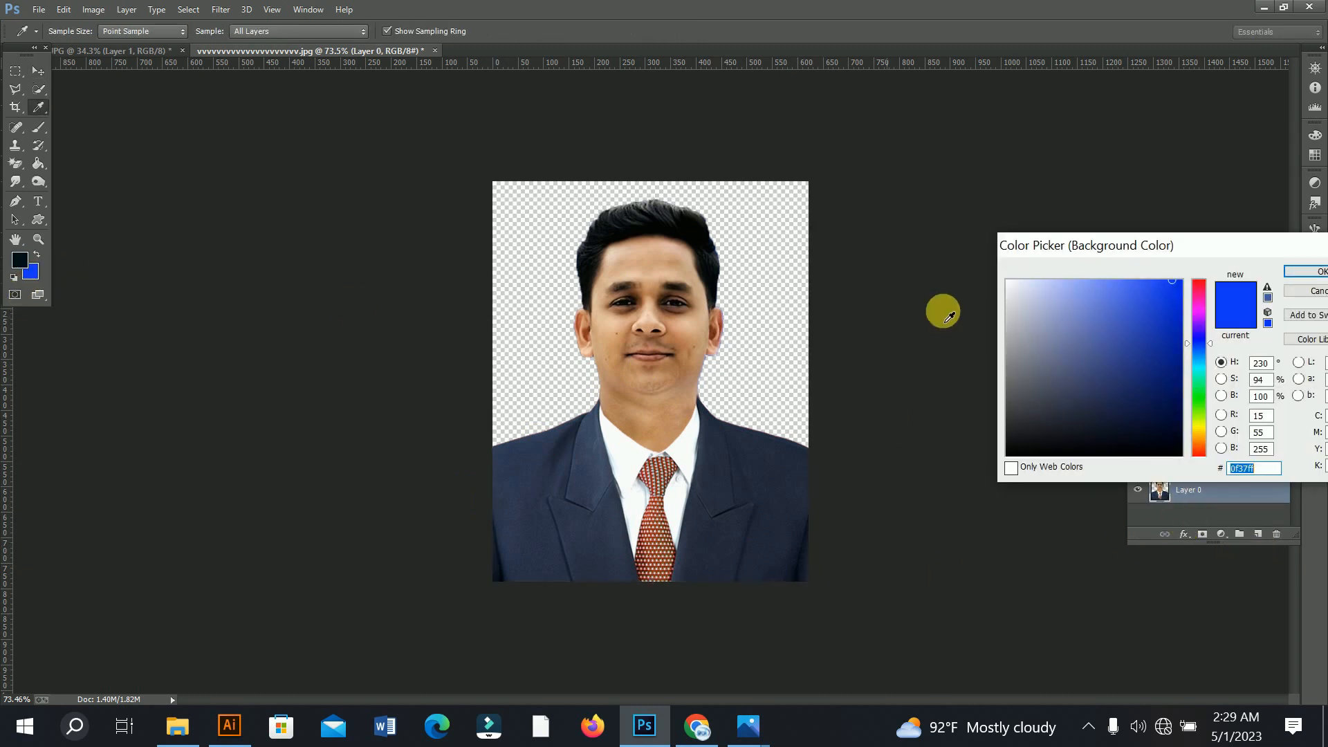
left_click(1007, 271)
left_click(1313, 277)
key("v")
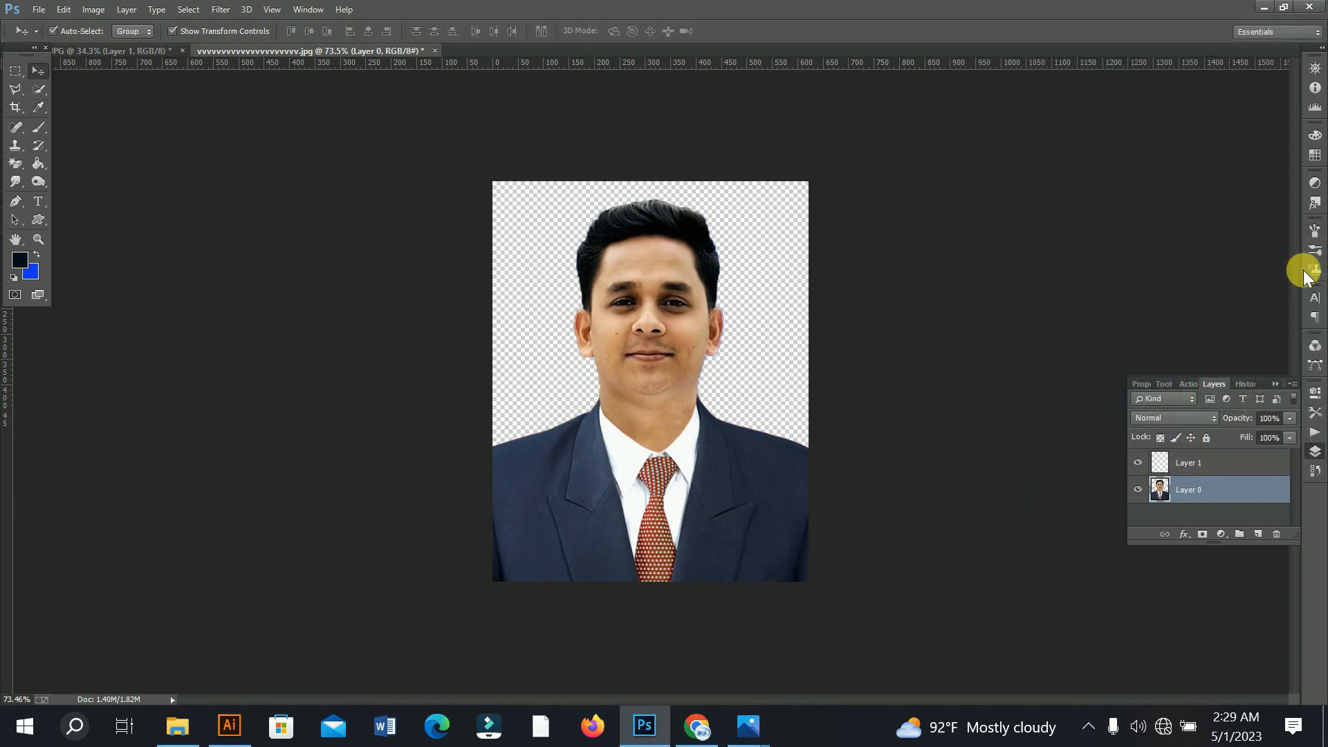
key("ctrl+BackSpace")
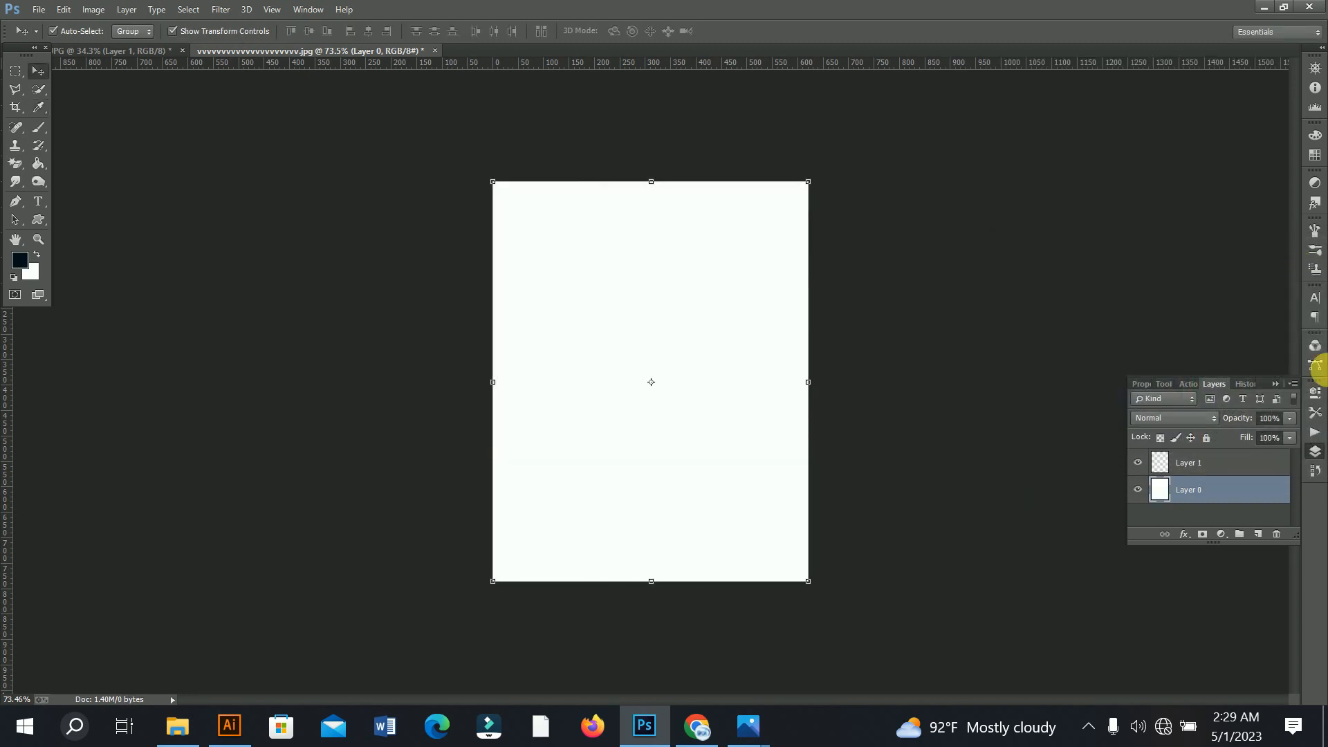
Step: Undo the white fill on Layer 0 and move the empty Layer 1 beneath it
left_click_drag(1217, 473, 1212, 499)
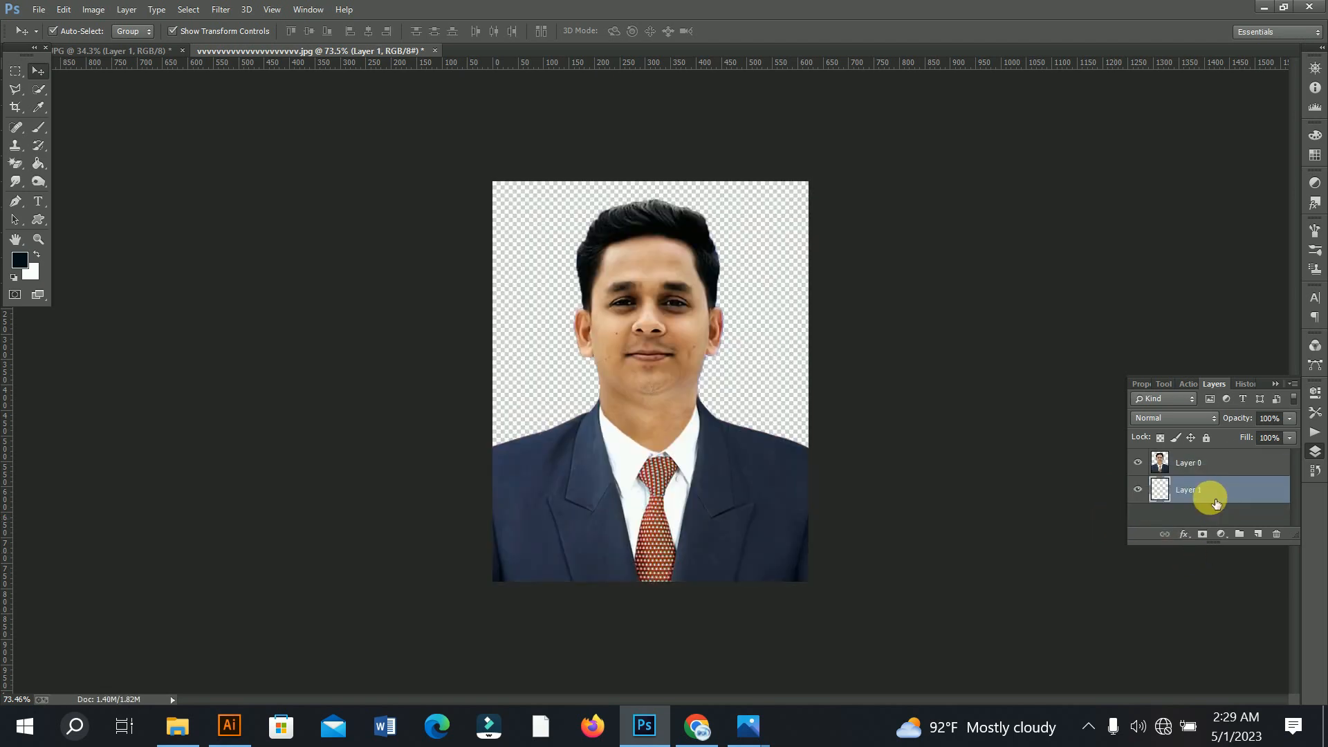
Step: Fill Layer 1, beneath the portrait, with the white background color
key("ctrl+BackSpace")
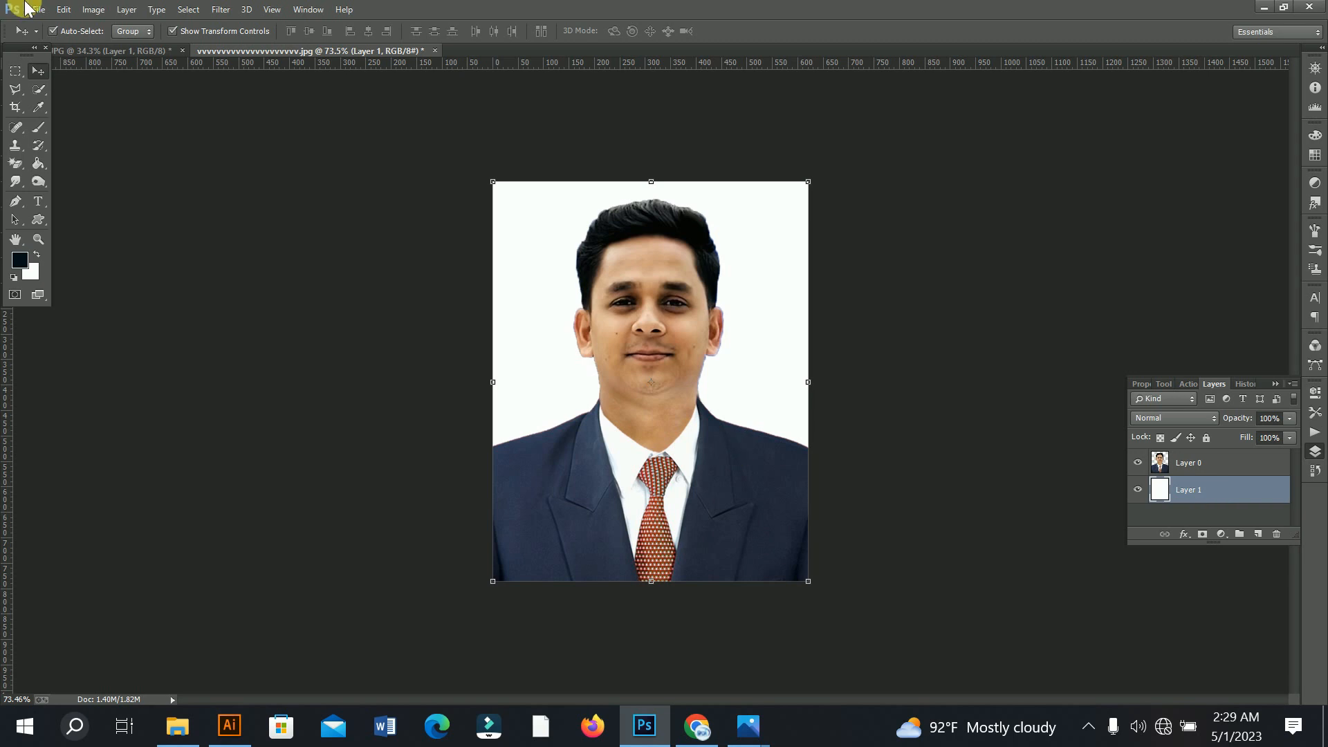
left_click_drag(714, 317, 715, 469)
Step: Set up the Brush tool at size 100 with 20% opacity and 24% flow
key("b")
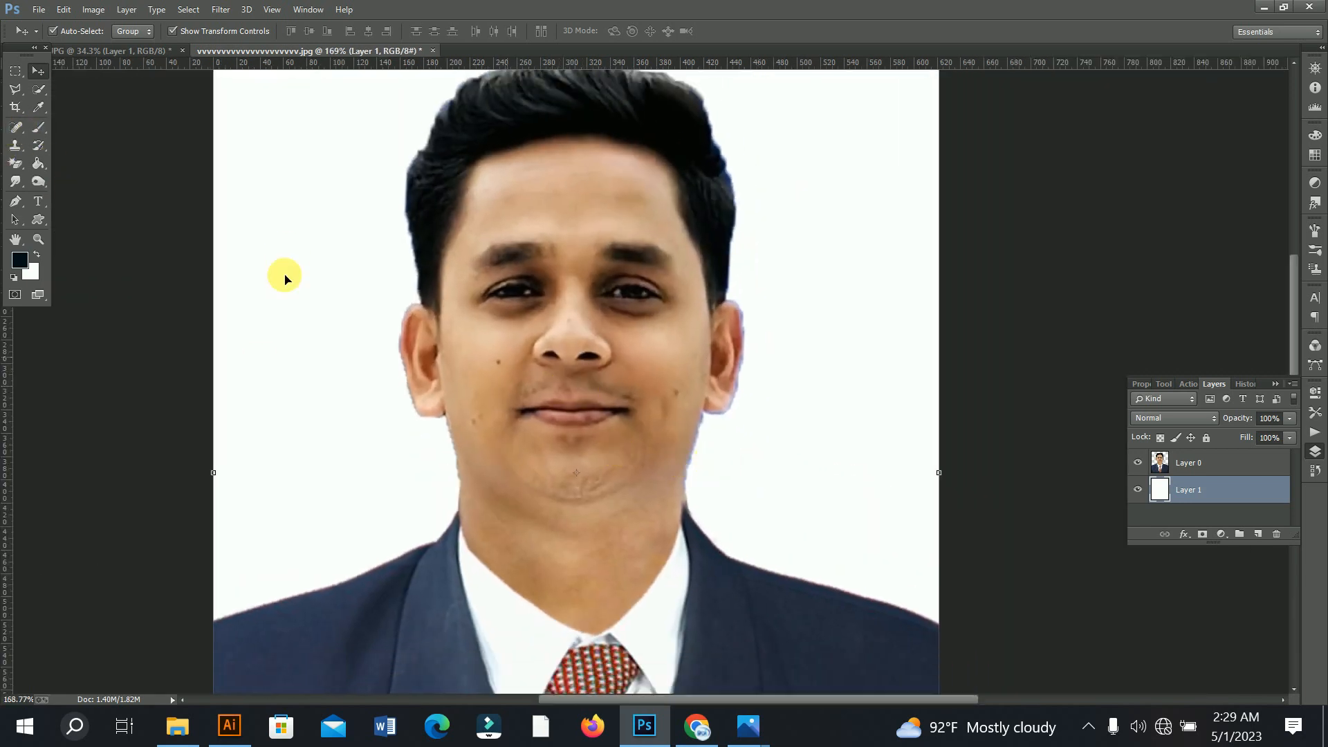
left_click(16, 126)
left_click(43, 130)
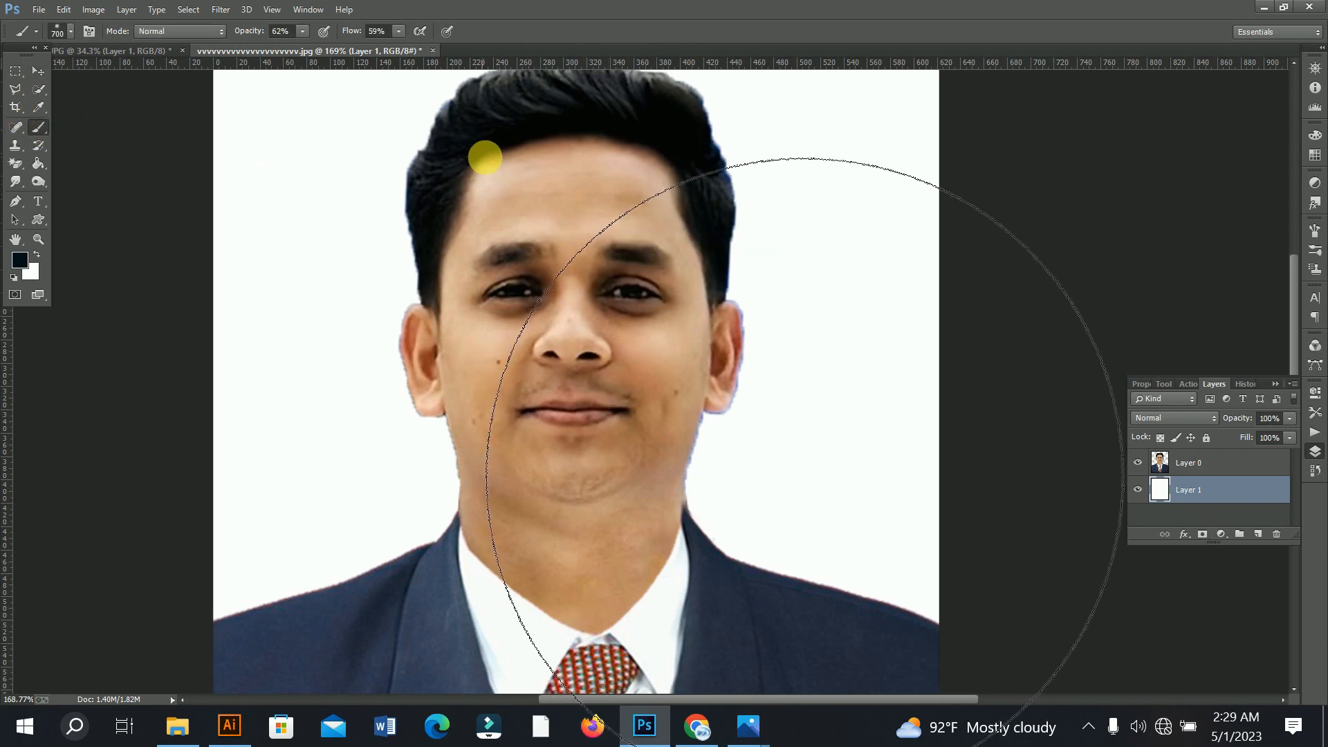
key("bracketleft")
key("bracketleft")
key("bracketleft")
key("bracketleft")
key("bracketleft")
key("bracketleft")
key("bracketleft")
key("bracketleft")
key("bracketleft")
key("bracketleft")
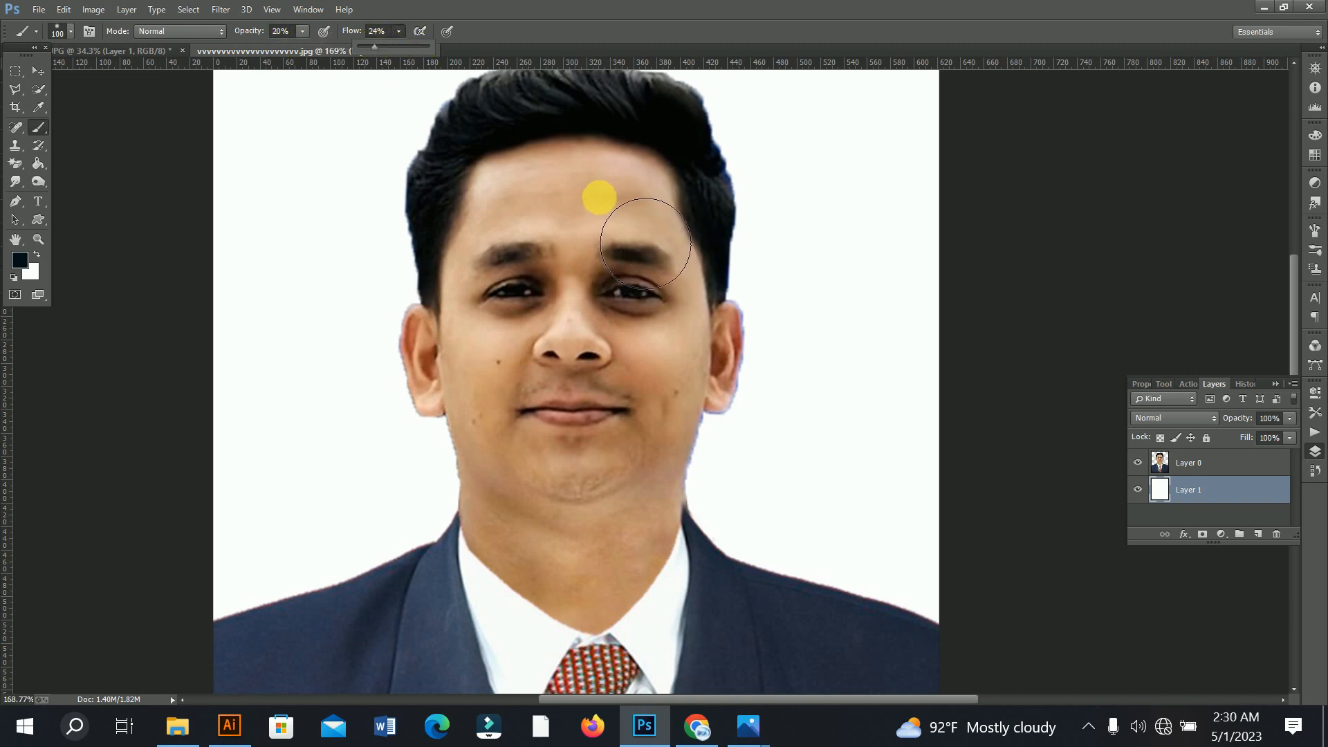
Step: Sample the skin tone from the cheek and brush it over the face area on Layer 1, reducing the brush to size 35
left_click(659, 364, "alt")
key("[")
mouse_move(534, 183)
left_mouse_down()
mouse_move(590, 189)
mouse_move(520, 222)
left_mouse_up()
key("[")
mouse_move(562, 265)
left_mouse_down()
mouse_move(527, 360)
mouse_move(519, 470)
mouse_move(529, 442)
mouse_move(540, 488)
mouse_move(612, 524)
mouse_move(693, 395)
mouse_move(686, 557)
mouse_move(596, 619)
mouse_move(632, 597)
mouse_move(519, 536)
mouse_move(618, 568)
mouse_move(610, 586)
mouse_move(581, 585)
mouse_move(697, 572)
mouse_move(654, 618)
mouse_move(709, 376)
mouse_move(691, 507)
mouse_move(680, 516)
mouse_move(688, 368)
left_mouse_up()
key("[")
key("[")
key("[")
left_click_drag(612, 256, 655, 321, "ctrl")
key("[")
key("[")
key("[")
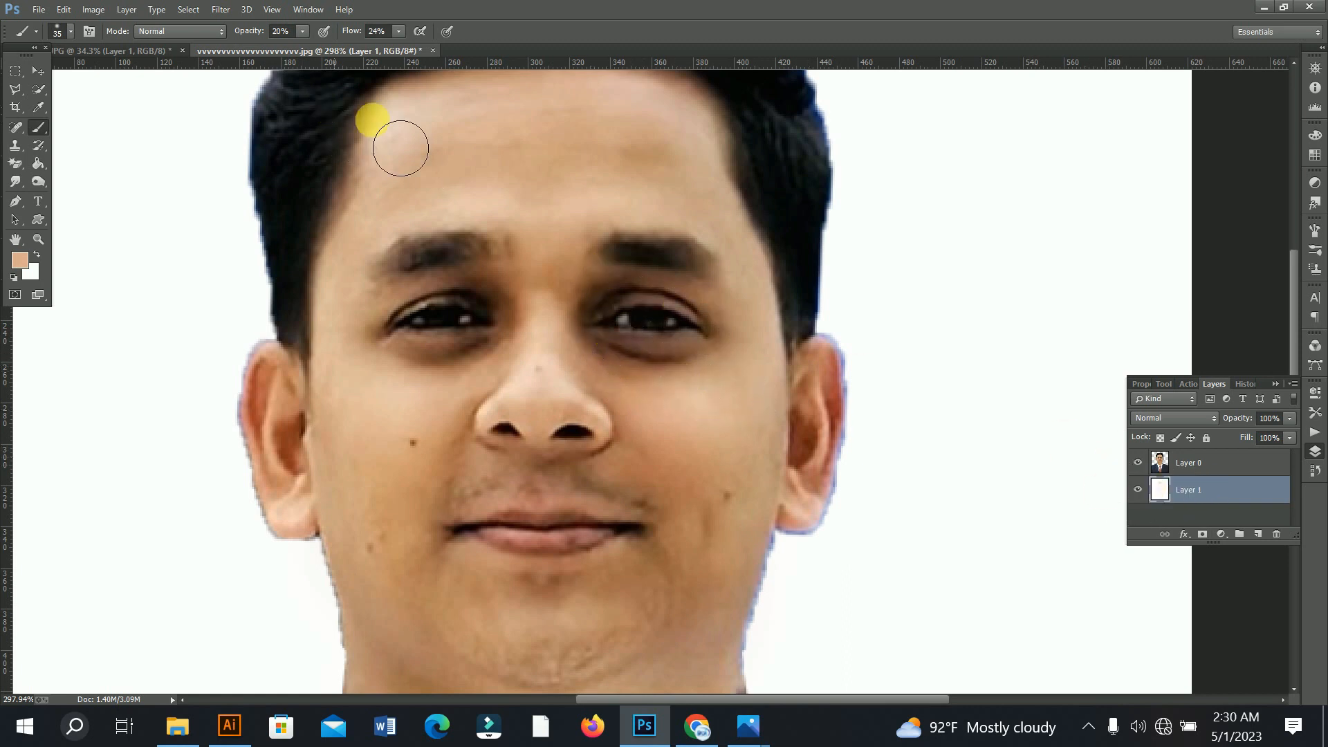
Step: Brush the sampled skin tone softly over the face and under the eyes on Layer 0, reducing the brush to size 25
left_click(1185, 466)
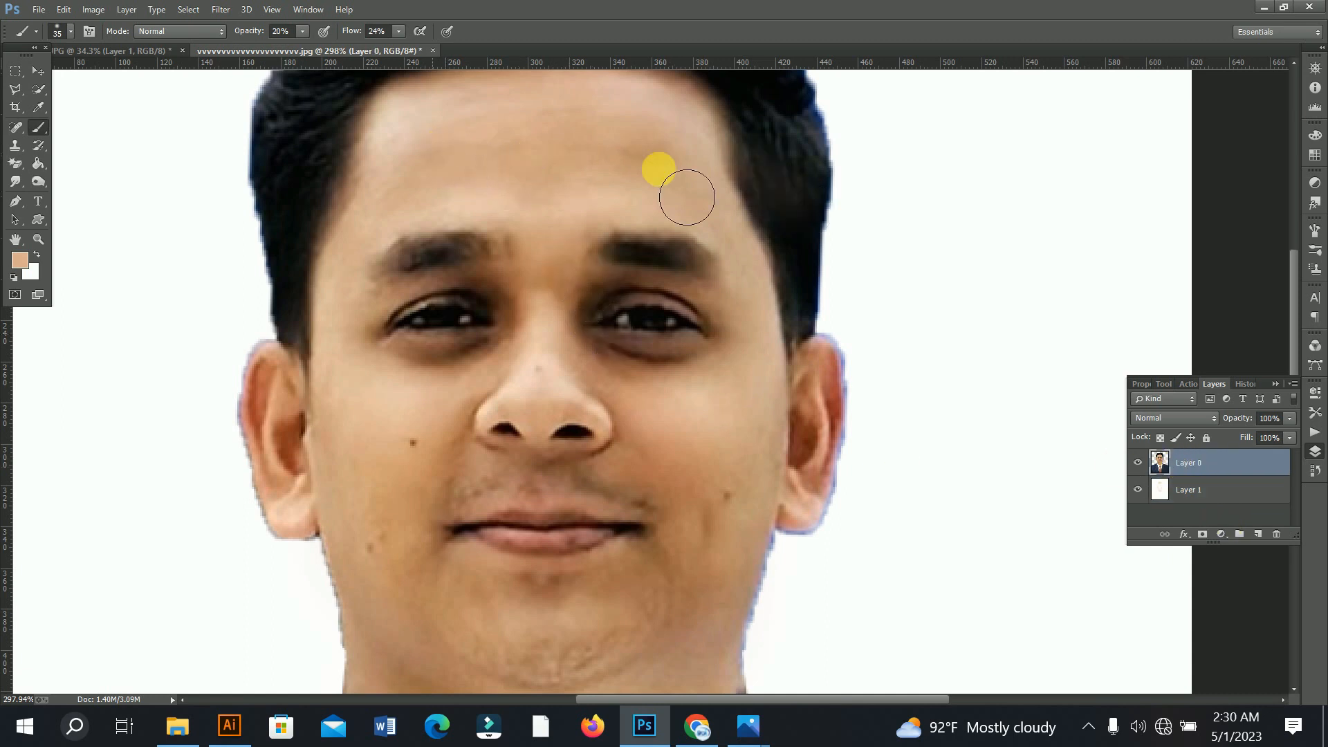
scroll(775, 212, "down", 5)
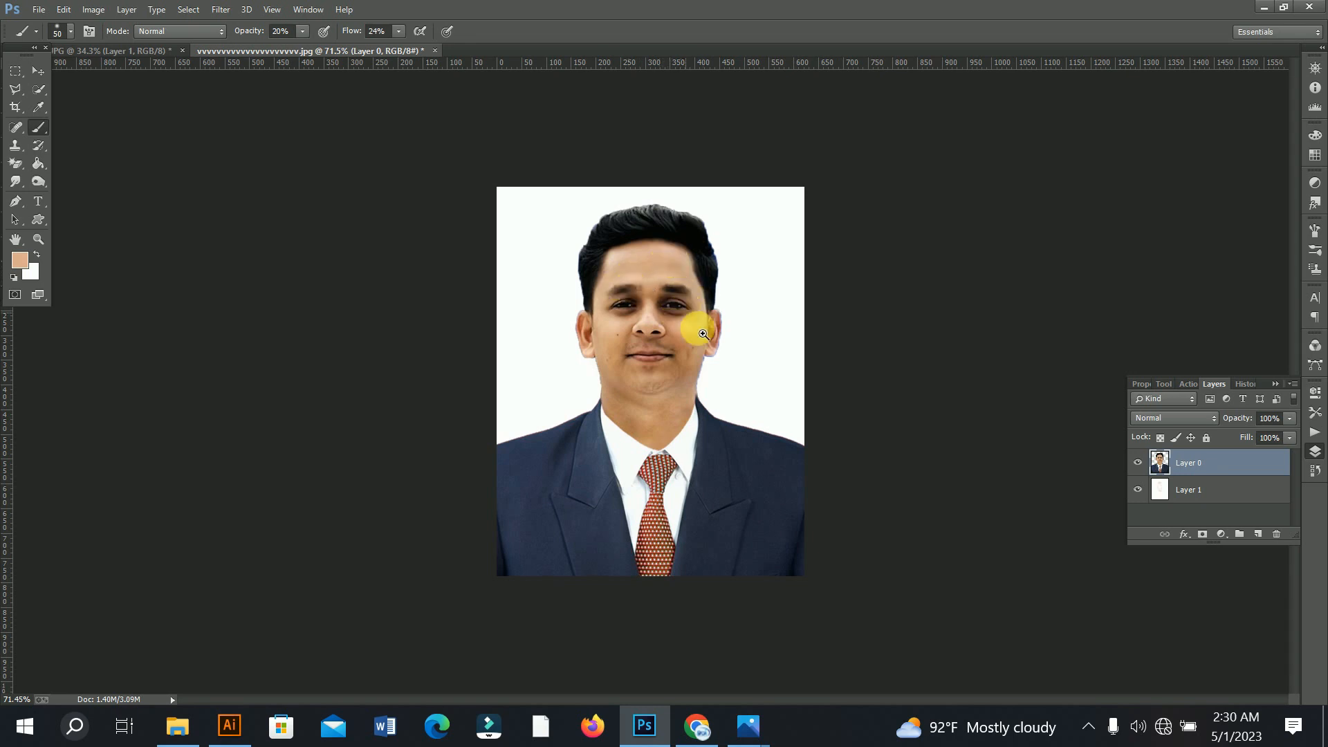
scroll(703, 334, "up", 3)
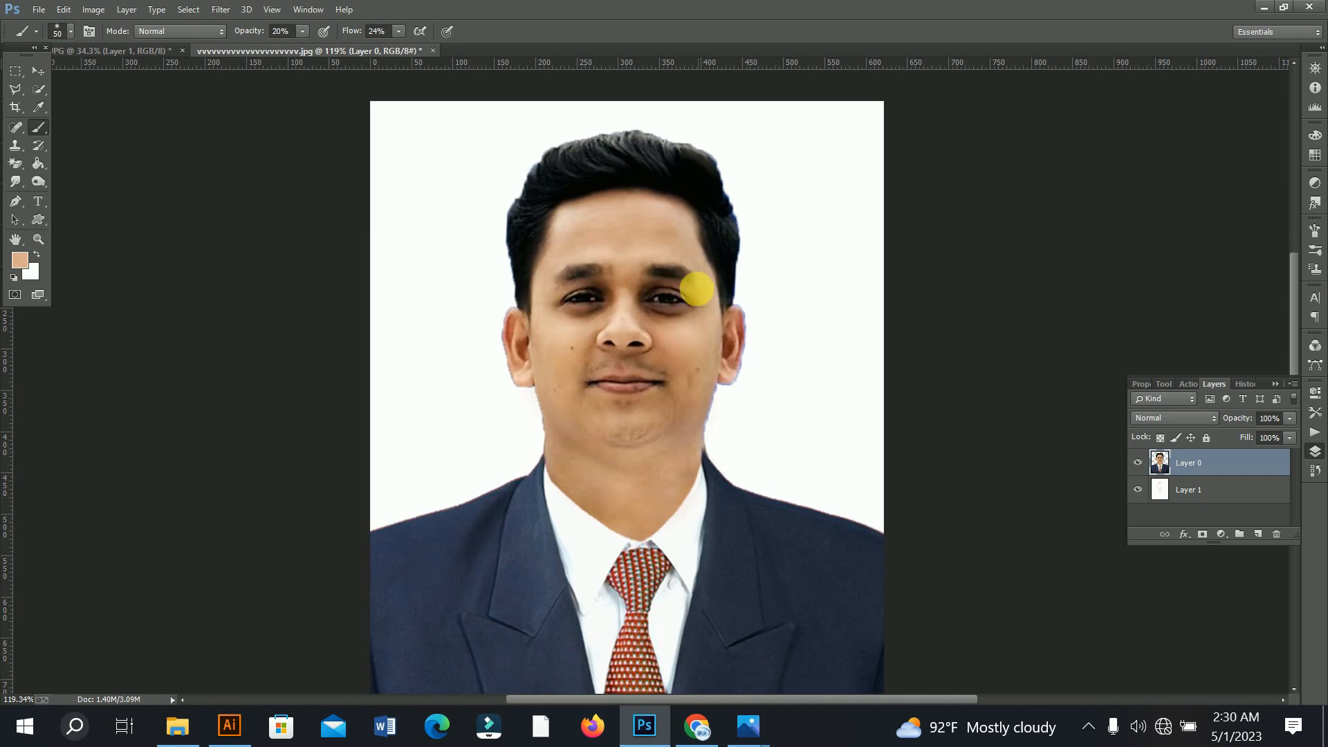
scroll(687, 288, "up", 3)
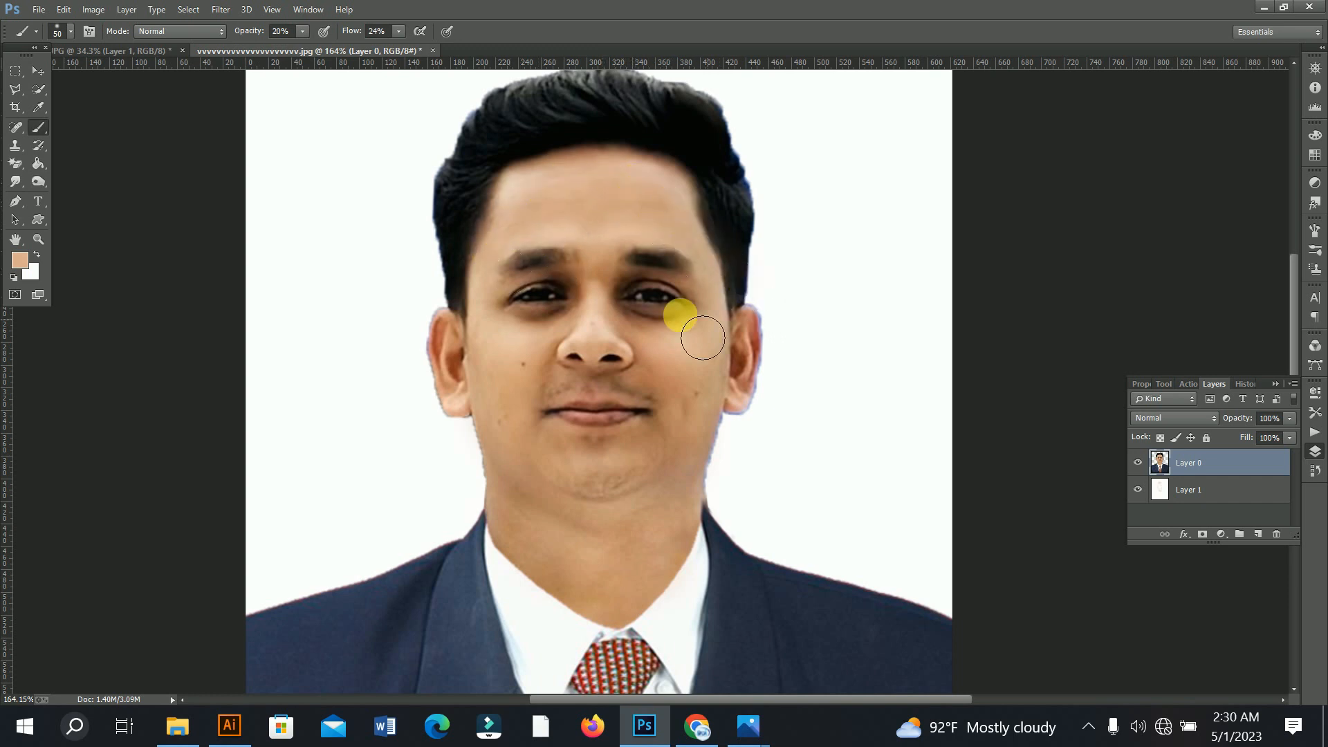
scroll(632, 294, "up", 5)
key("bracketleft")
key("bracketleft")
key("bracketleft")
key("bracketleft")
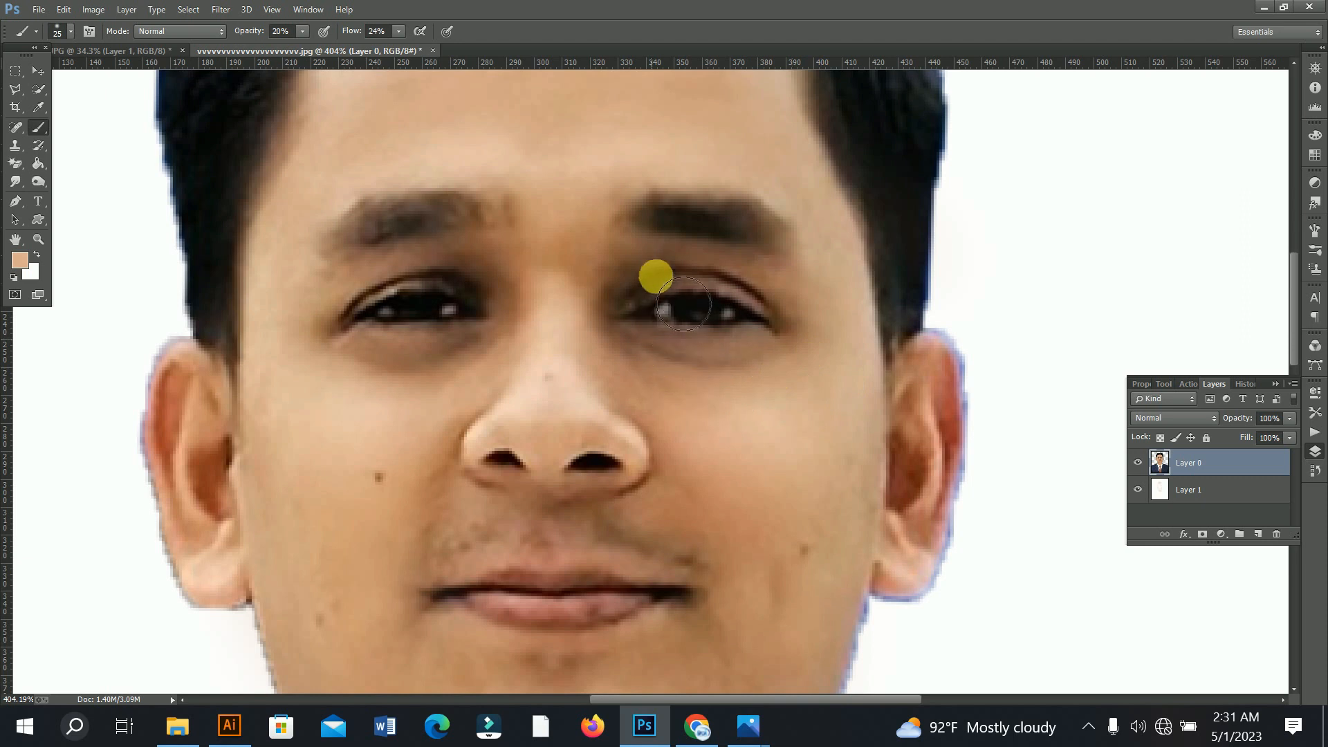
mouse_move(681, 393)
left_mouse_down()
mouse_move(606, 411)
mouse_move(741, 302)
mouse_move(753, 327)
mouse_move(636, 350)
mouse_move(702, 394)
left_mouse_up()
mouse_move(612, 381)
left_mouse_down()
mouse_move(679, 383)
mouse_move(666, 368)
mouse_move(691, 391)
mouse_move(669, 369)
mouse_move(677, 409)
mouse_move(661, 443)
mouse_move(630, 453)
mouse_move(664, 454)
left_mouse_up()
Step: Brighten Layer 0 slightly with a Curves midpoint at input 120 and output 127
key("ctrl+m")
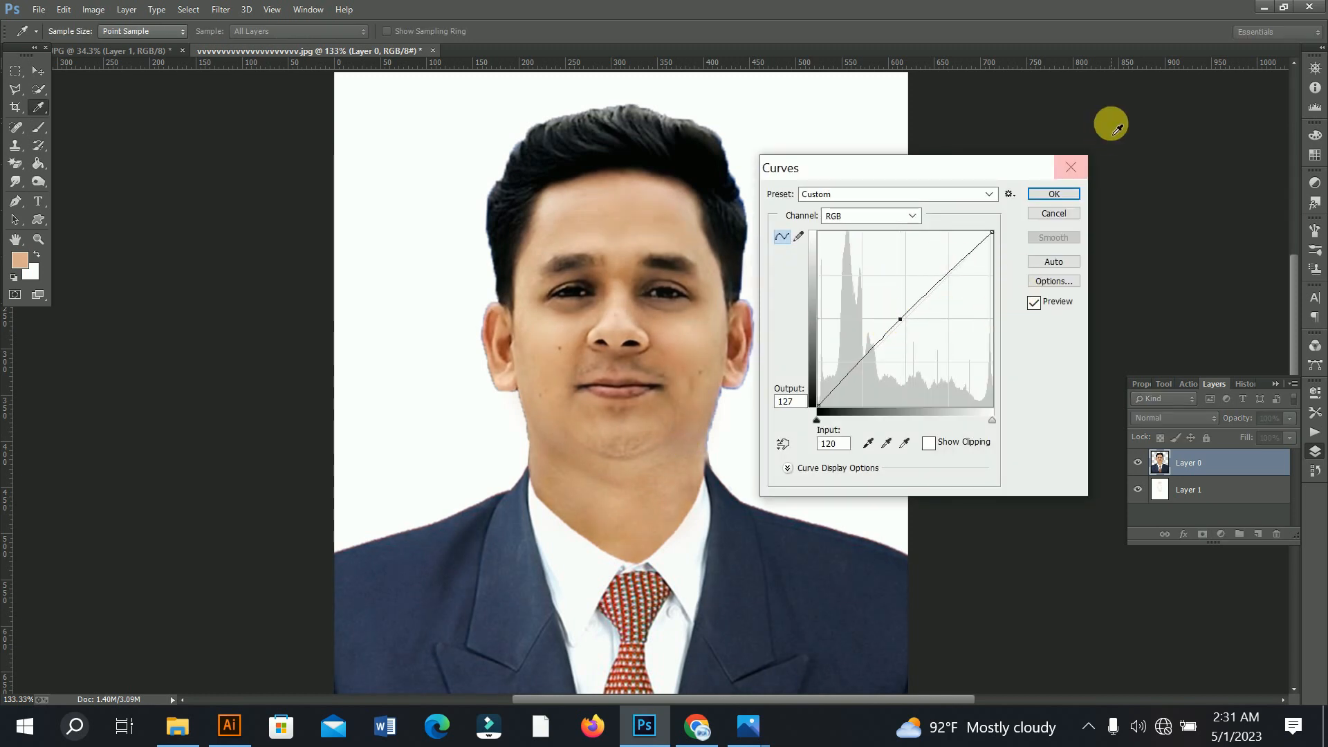
left_click(1048, 194)
left_click_drag(764, 305, 657, 354)
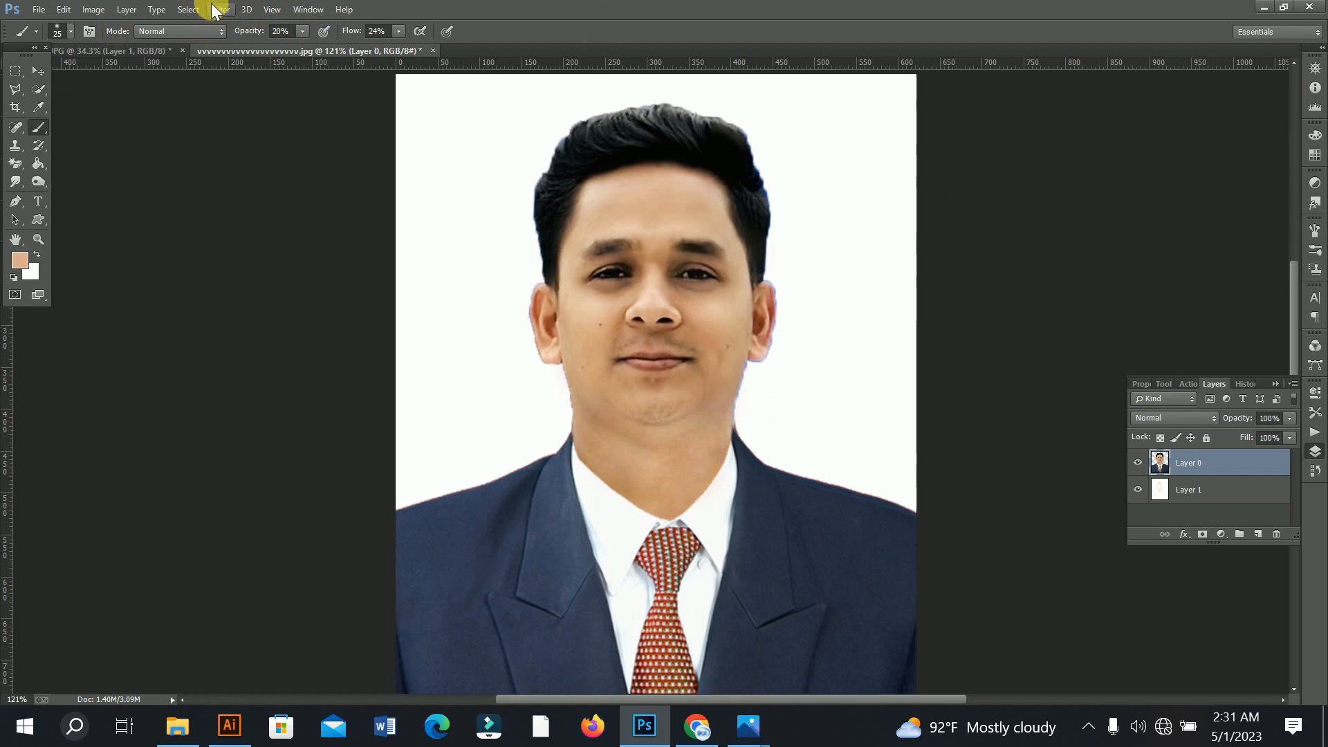
Step: Apply the Imagenomic Noiseware Professional filter to Layer 0 with the Default settings
left_click(219, 9)
mouse_move(396, 529)
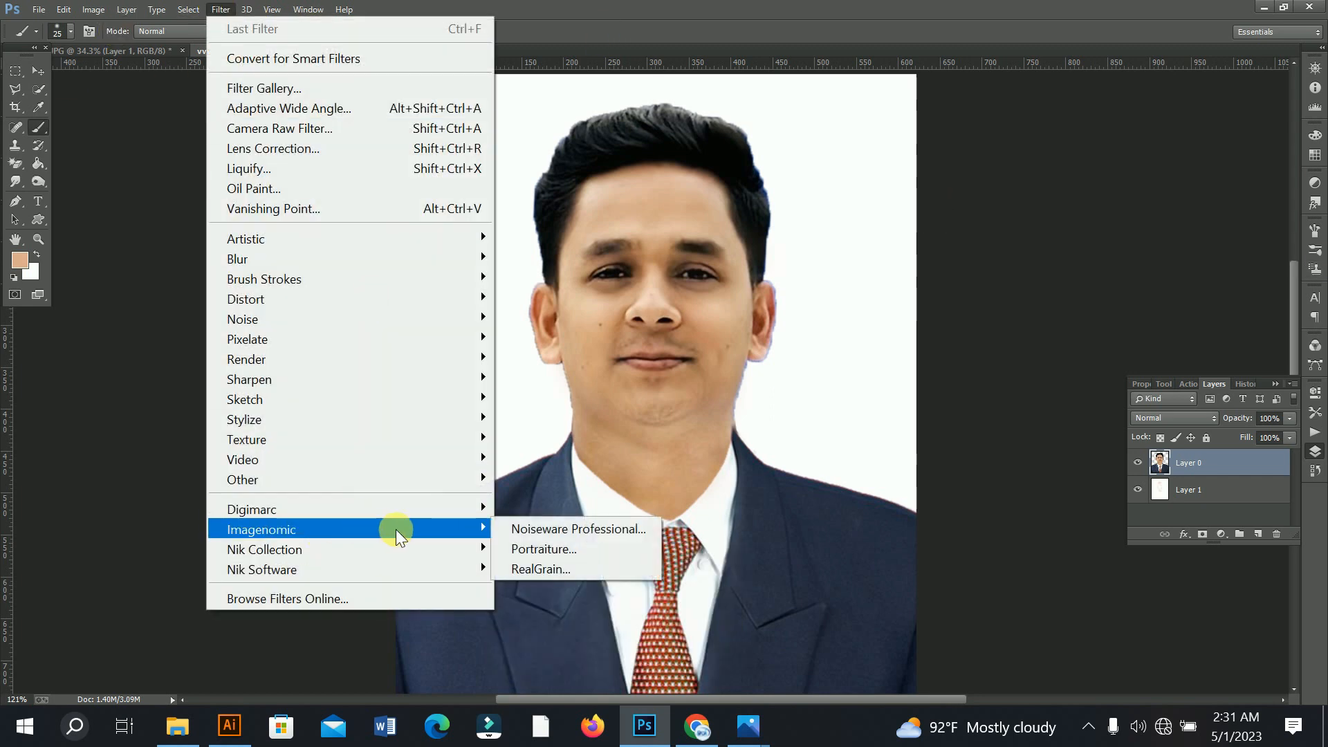
left_click(613, 531)
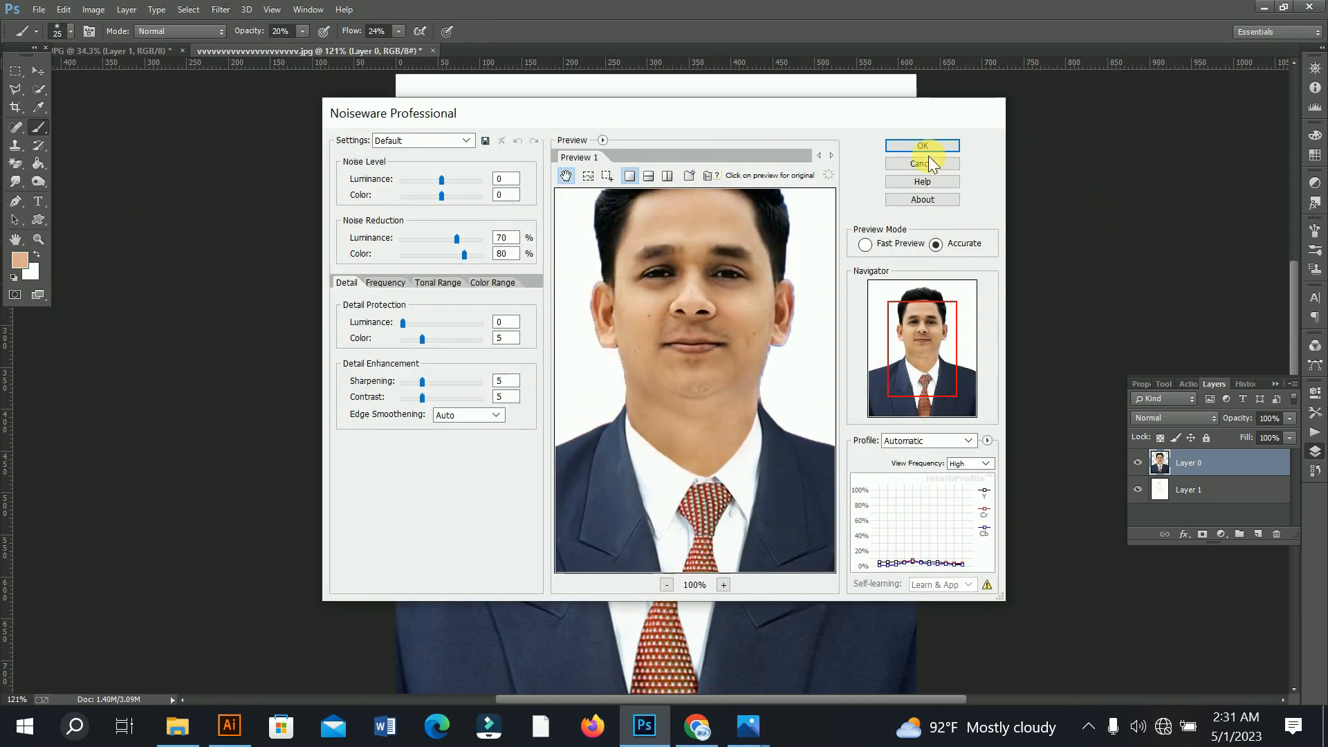
left_click(926, 145)
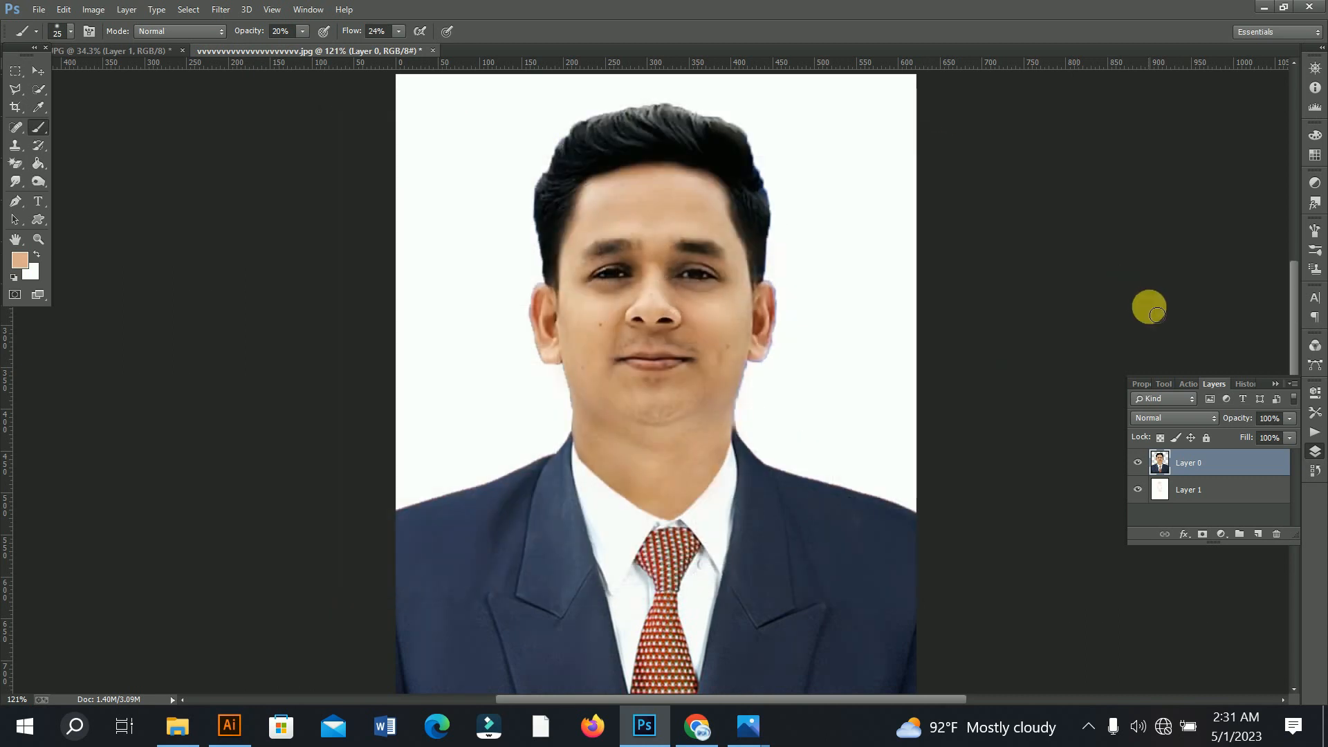
scroll(781, 349, "down", 3)
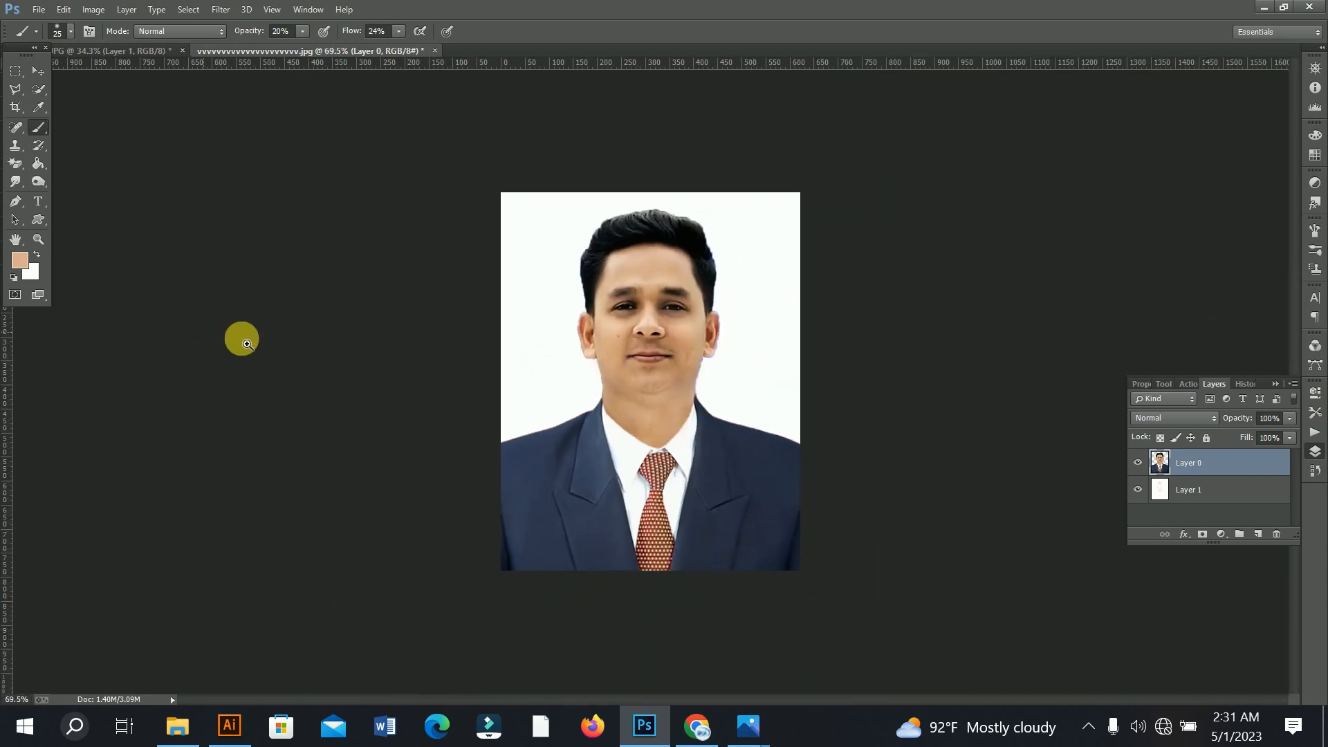
scroll(633, 344, "up", 3)
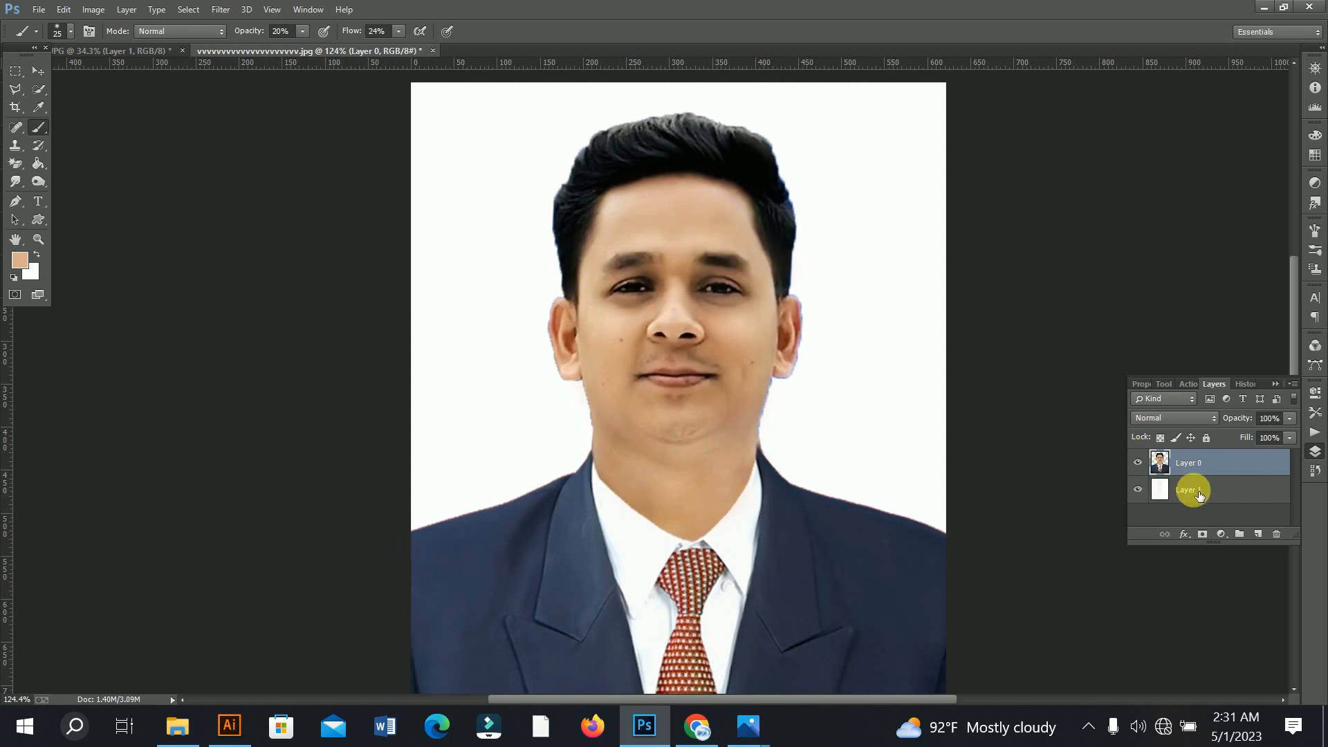
Step: Add a new layer above Layer 1, set the background color to bright blue and fill the new layer with it
left_click(1199, 494)
left_click(1267, 543)
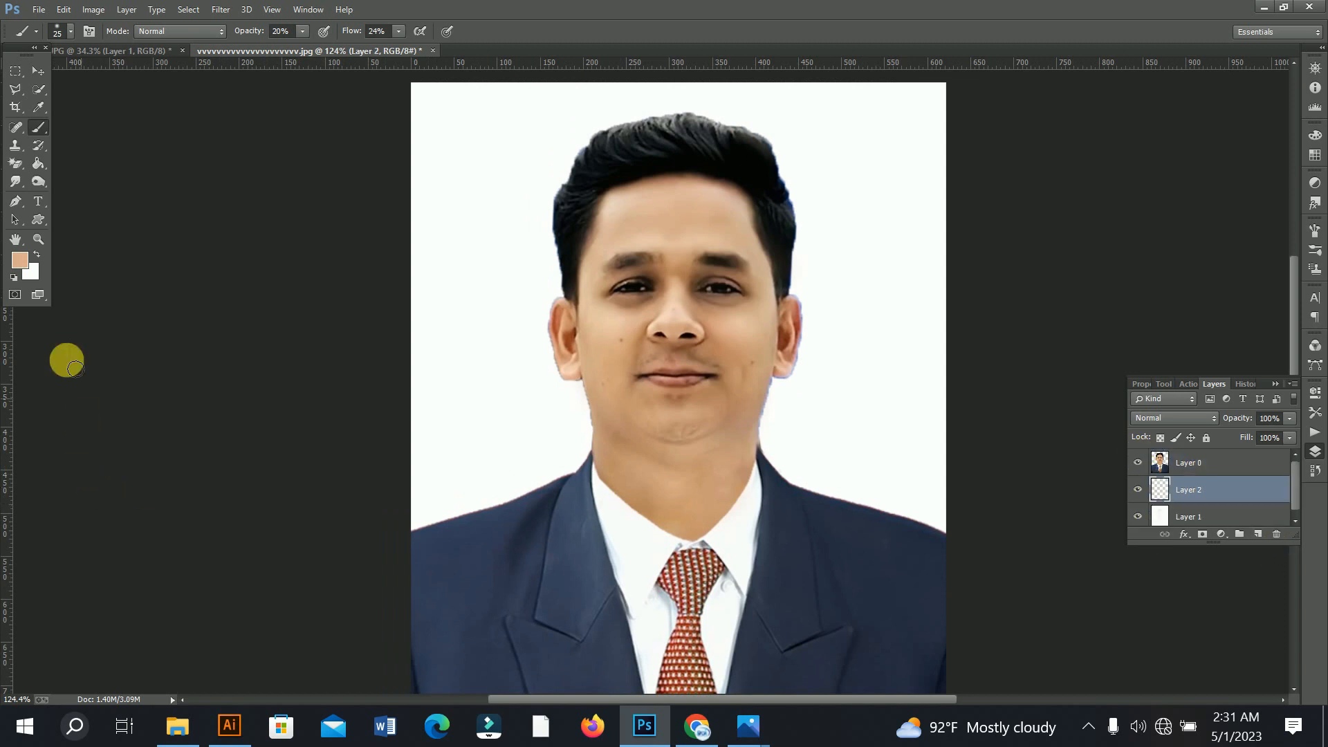
left_click(29, 271)
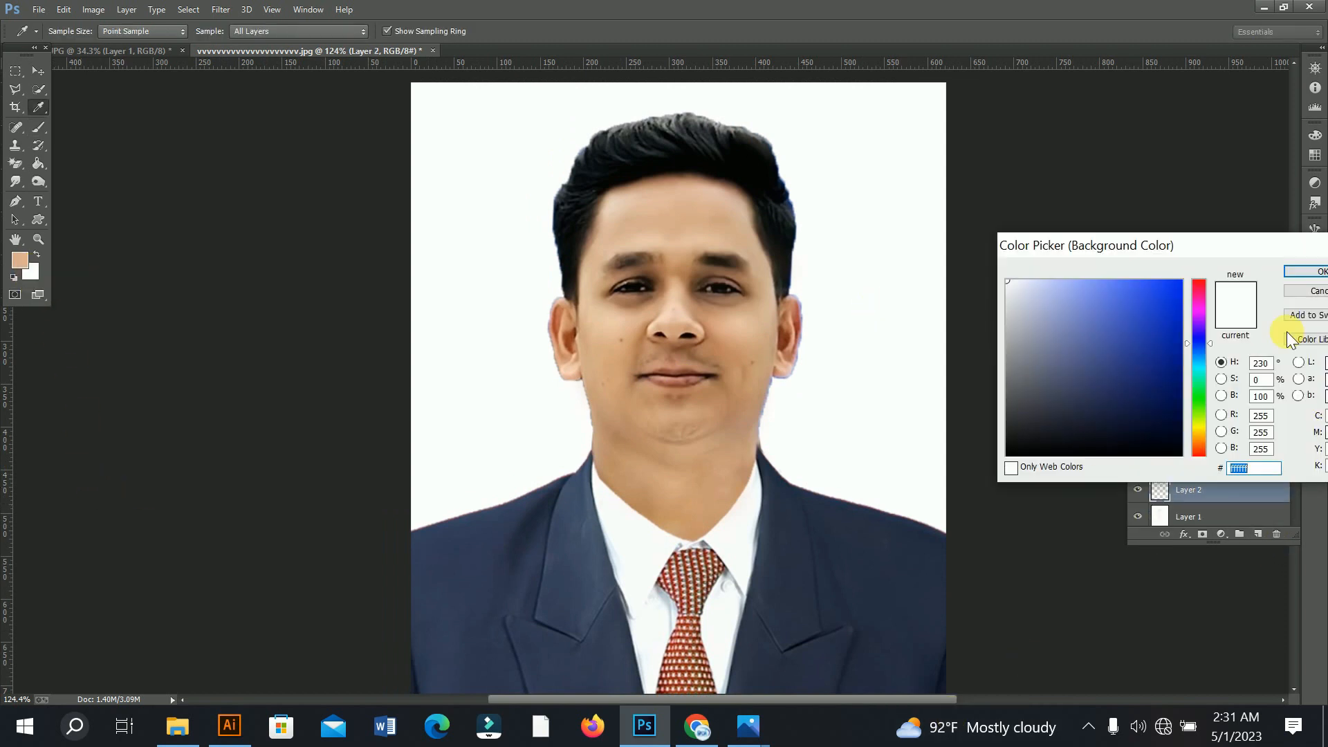
left_click(1318, 272)
key("b")
key("ctrl+BackSpace")
Step: Remove the white fringe between the neck and the suit shoulder on Layer 0 using a Polygonal Lasso selection, and deselect
left_click_drag(795, 387, 830, 460)
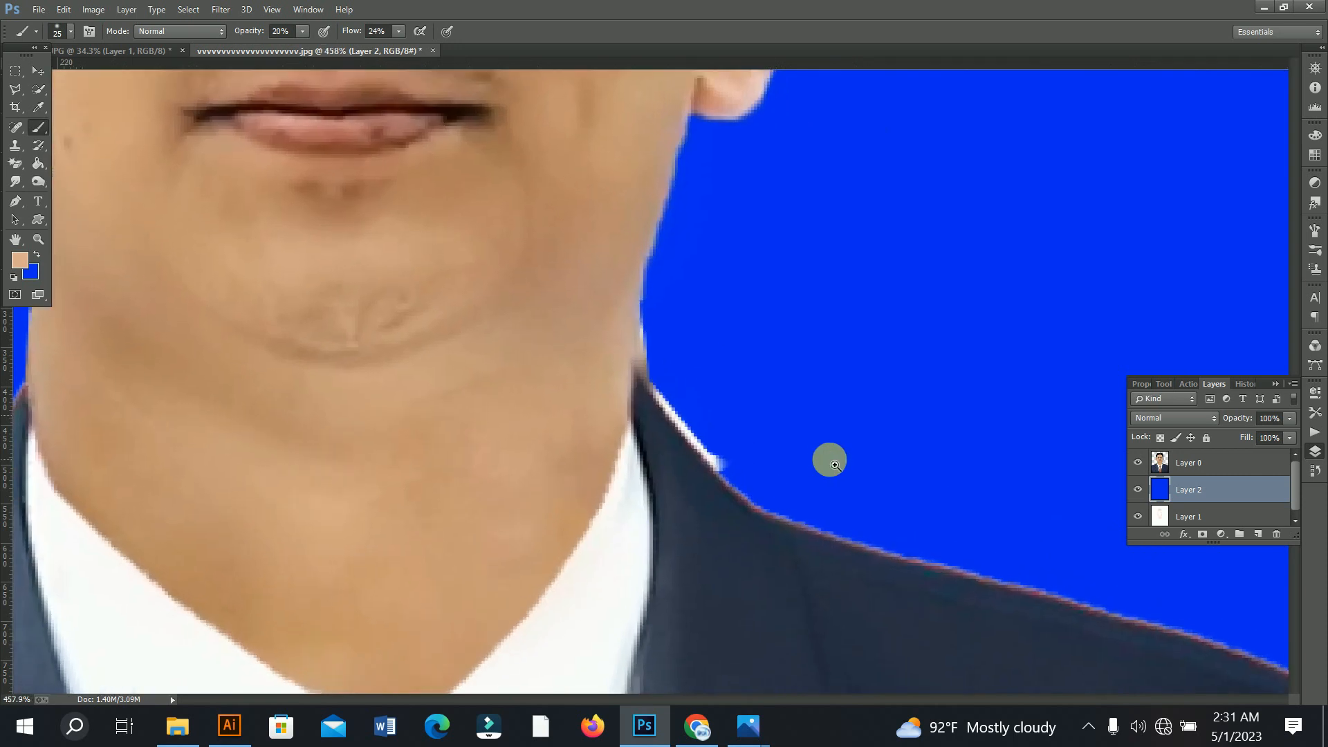
left_click_drag(678, 407, 682, 409)
left_click(1207, 461)
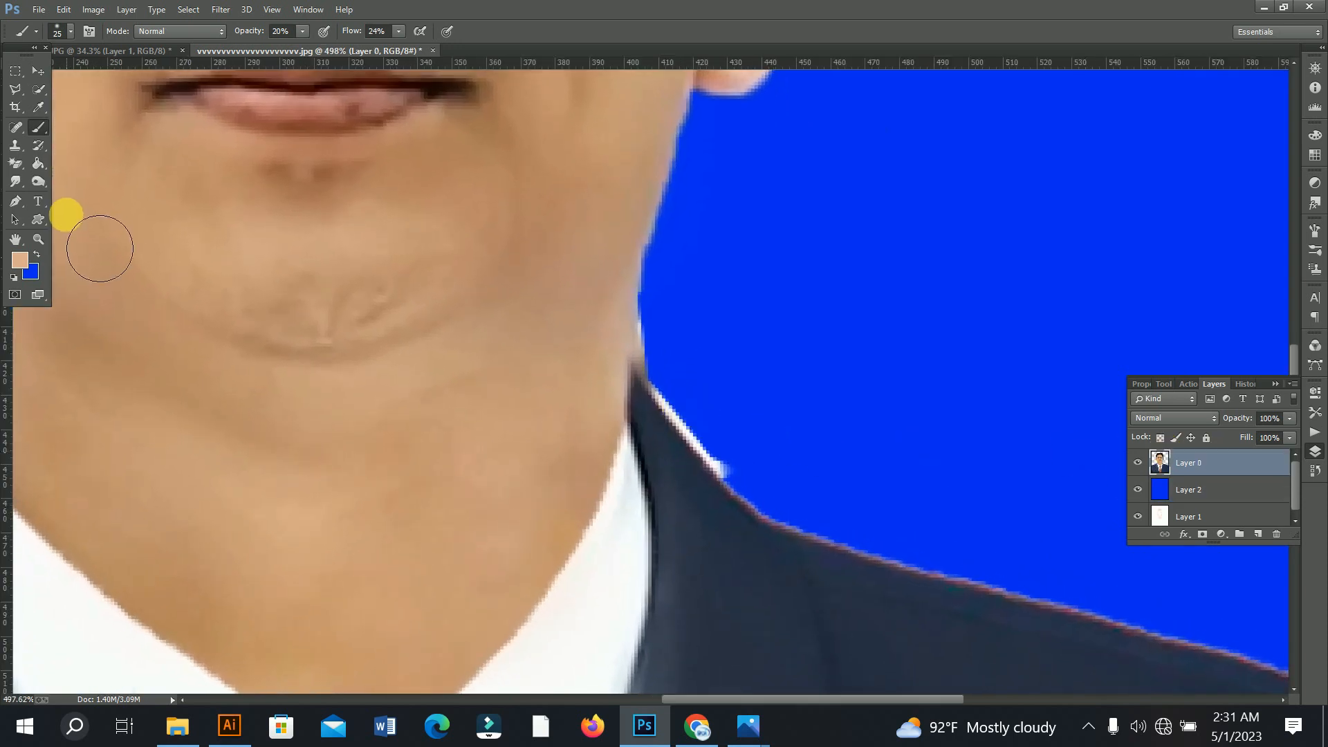
left_click(15, 89)
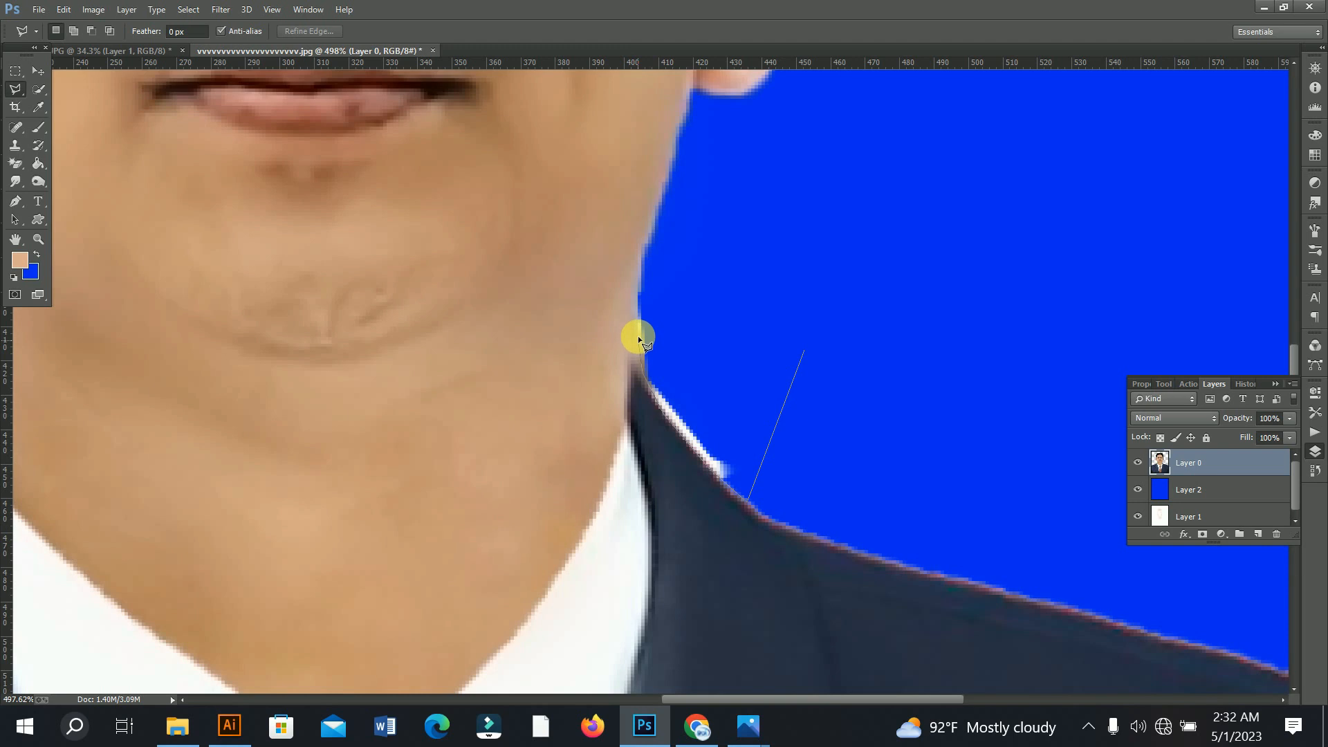
left_click(787, 284)
key("ctrl+d")
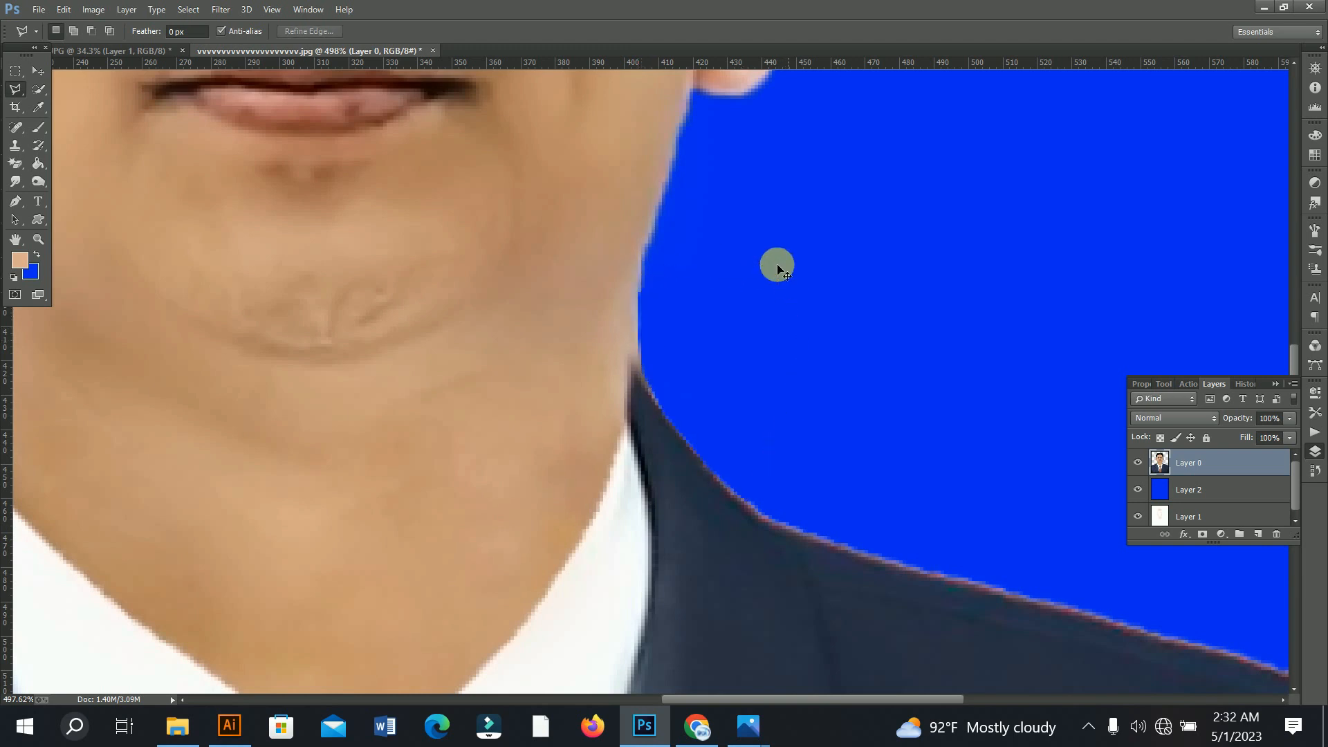
Step: Check the cutout edges against the blue and hide Layer 2
left_click_drag(640, 414, 377, 438)
left_click_drag(651, 383, 791, 463)
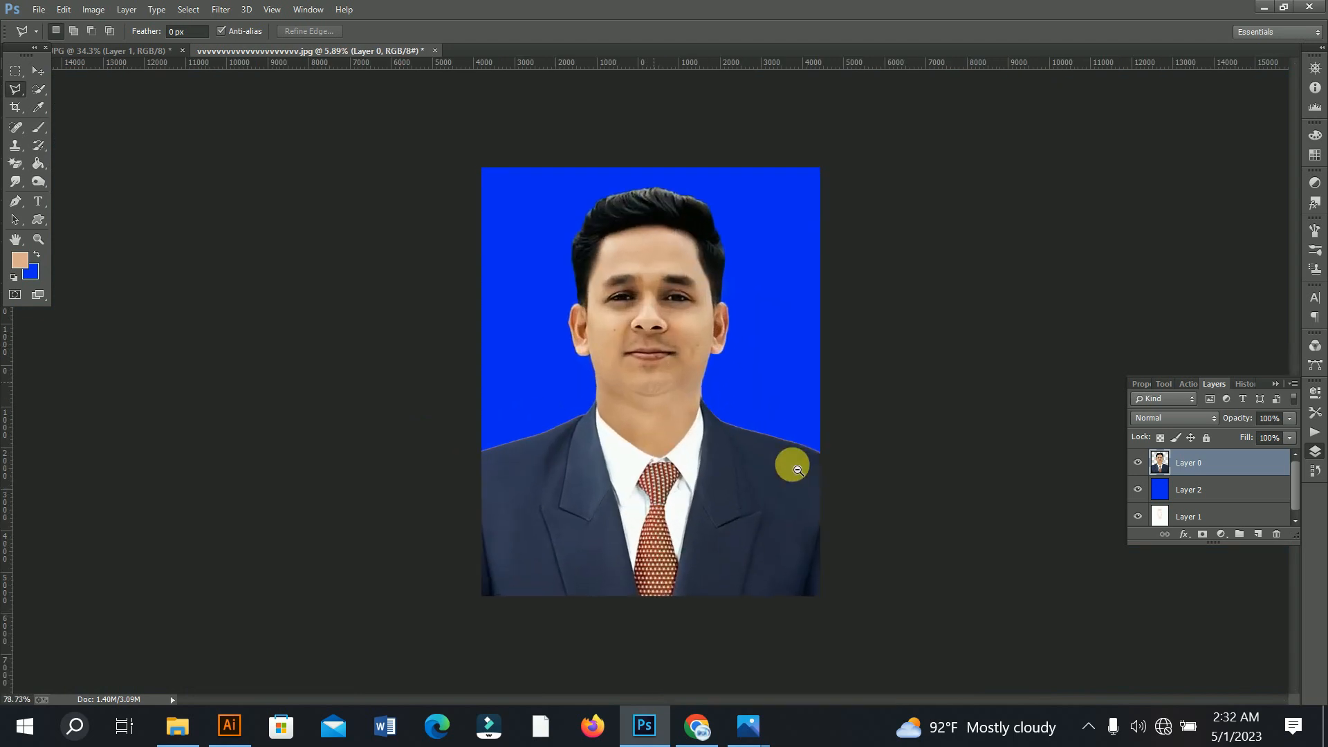
left_click(1138, 489)
left_click_drag(594, 362, 650, 407)
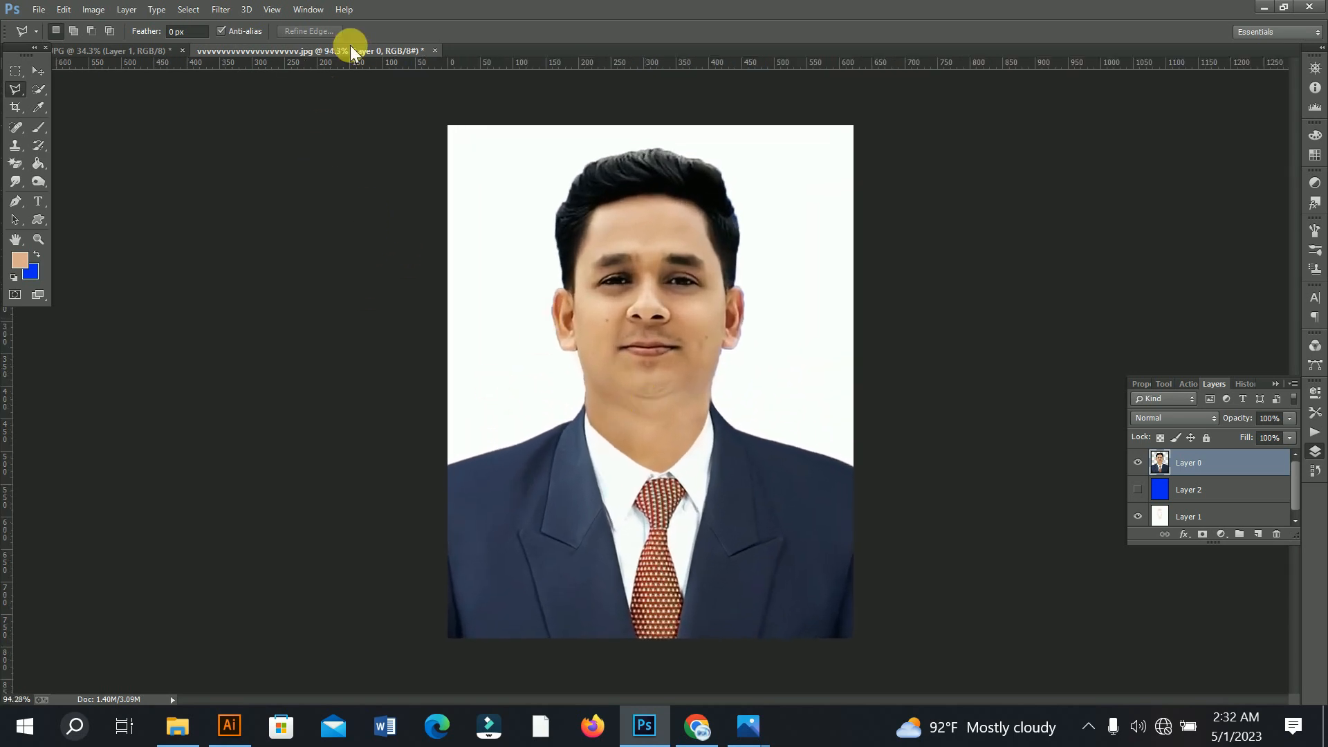
Step: Start a Selective Color adjustment on Layer 0 and raise the Black amount of the Blacks range to +26%
left_click(82, 11)
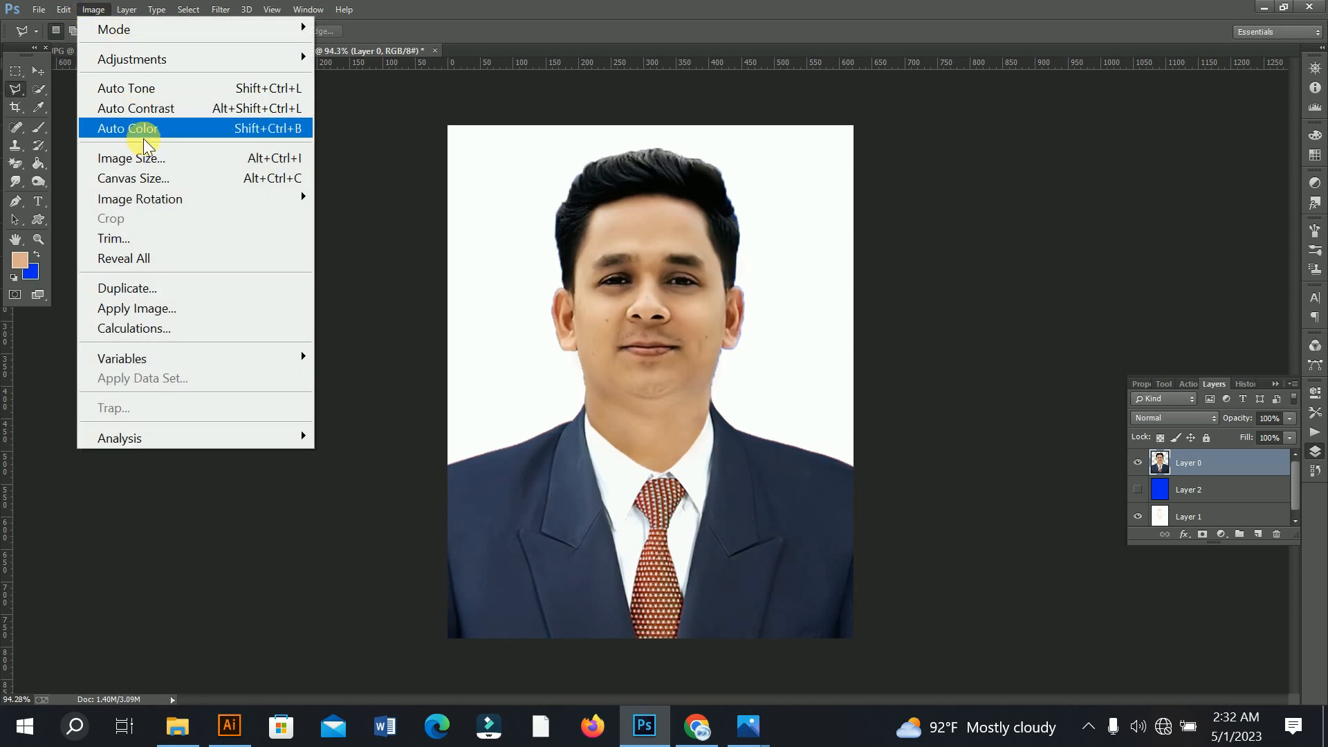
mouse_move(159, 61)
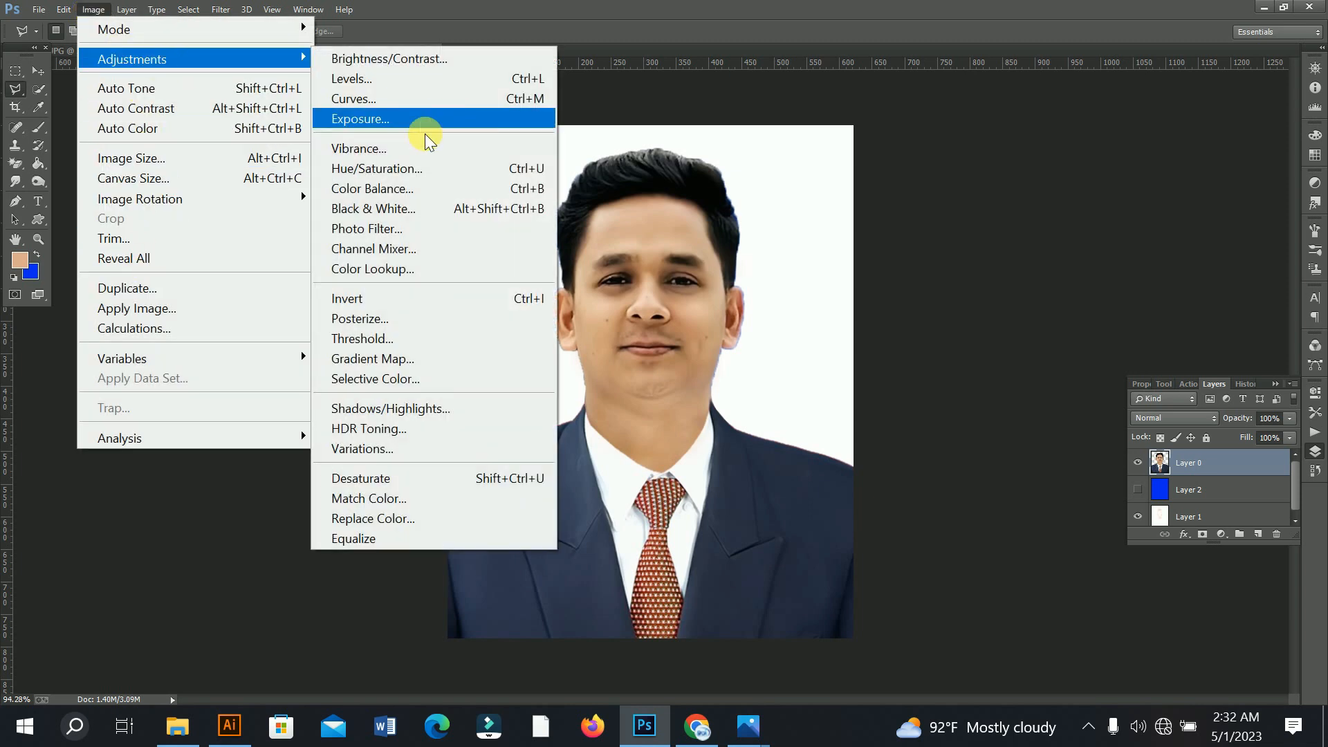
left_click(502, 378)
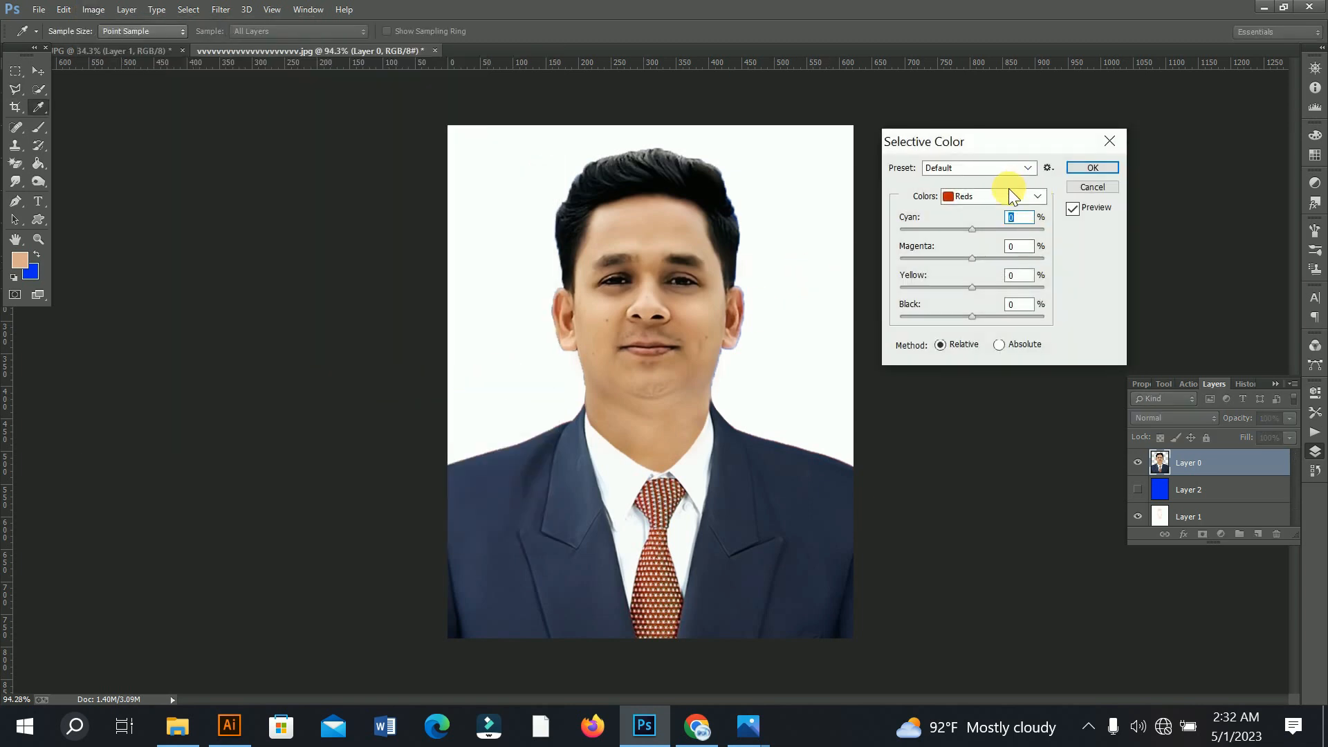
left_click(1008, 194)
left_click(957, 349)
left_click_drag(979, 317, 990, 314)
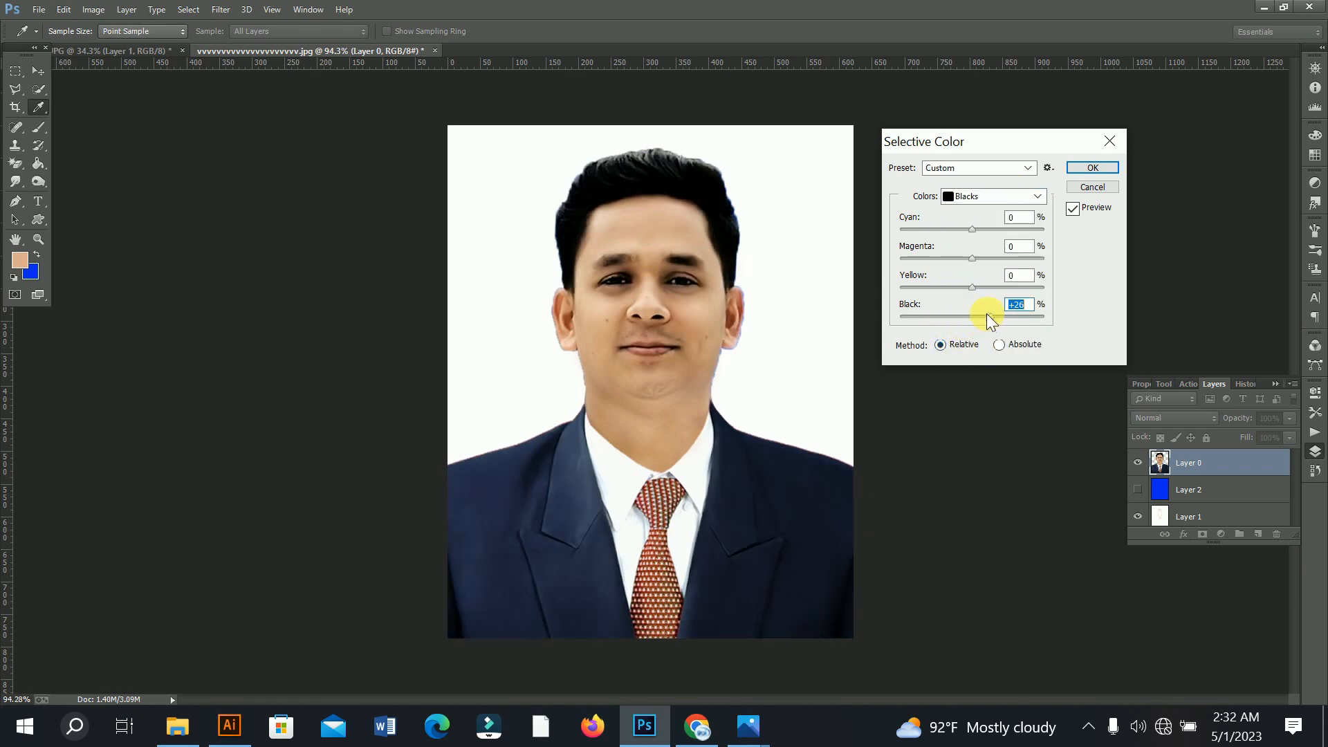
Step: Raise the Black amount of the Blues range to +33%
left_click(986, 194)
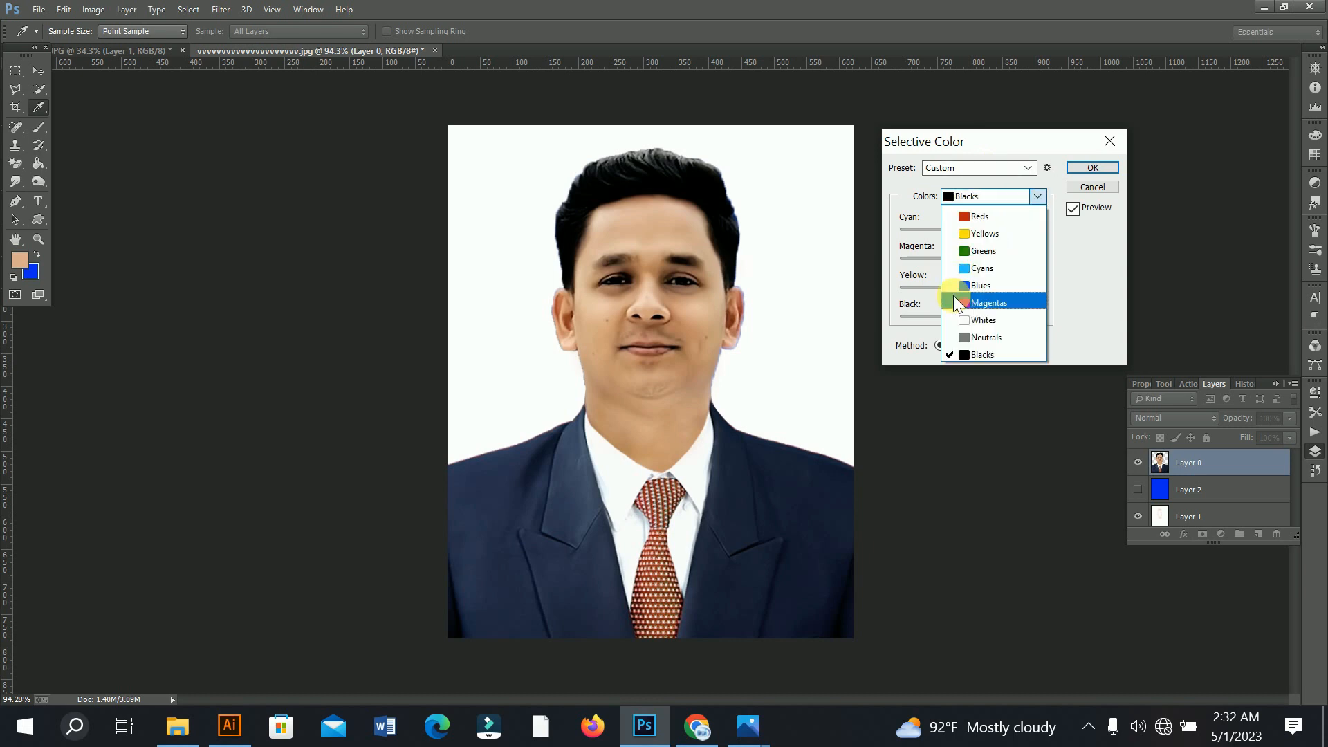
left_click(986, 280)
left_click_drag(972, 317, 995, 320)
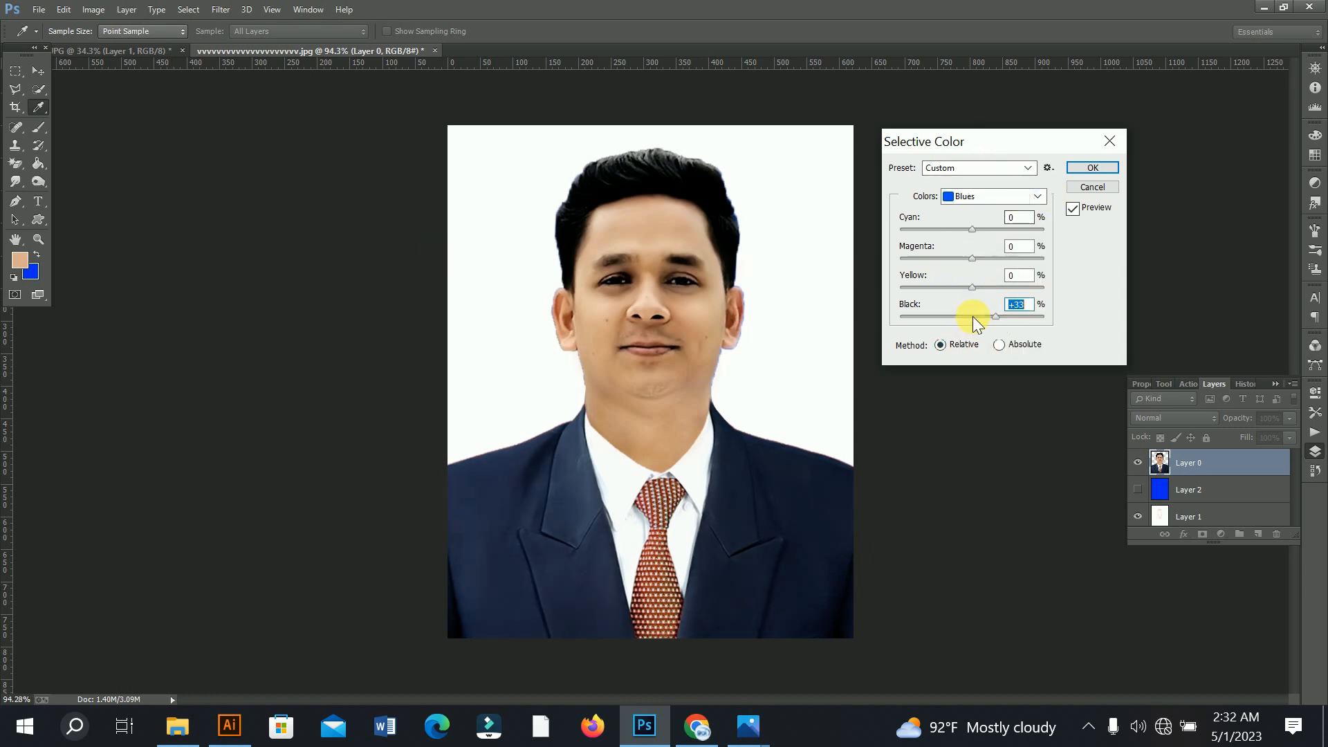
Step: Reduce the Black amount of the Blacks range to +4% and apply the Selective Color adjustment
left_click(977, 196)
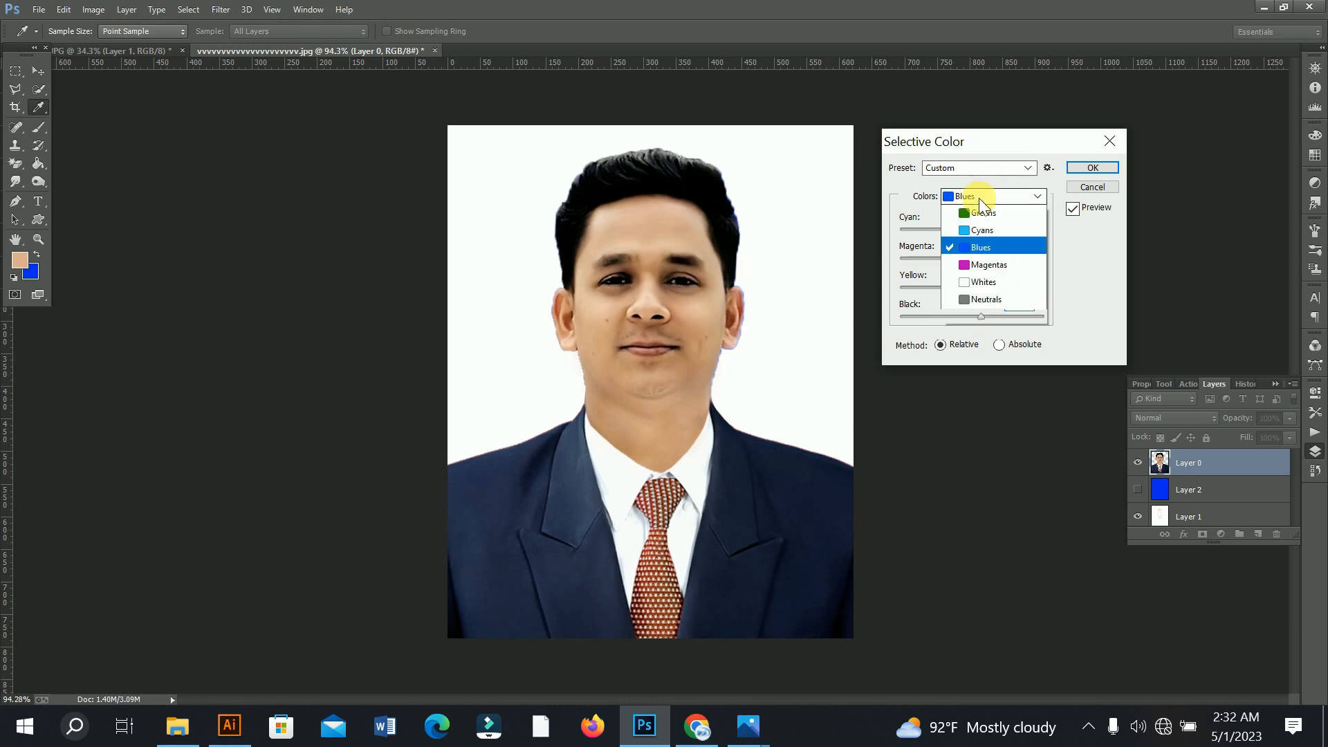
left_click(974, 354)
left_click_drag(982, 316, 974, 317)
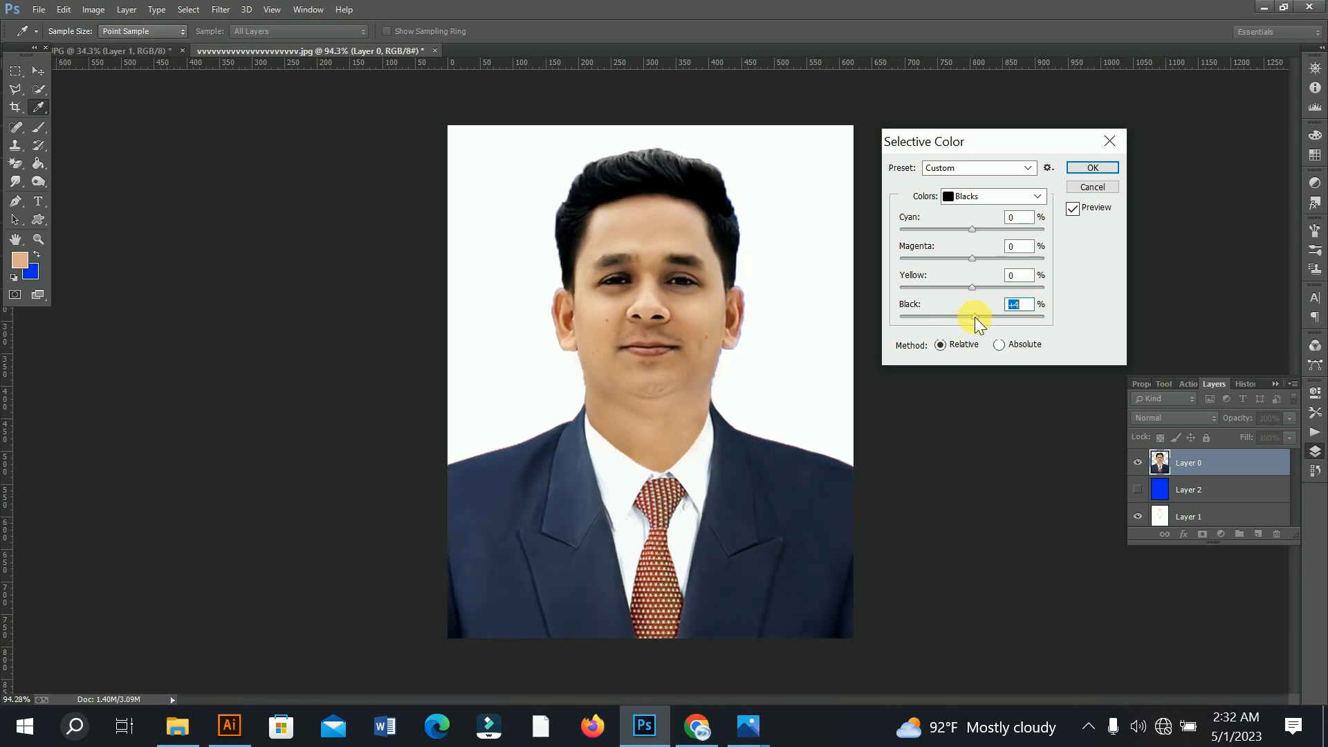
left_click(1096, 172)
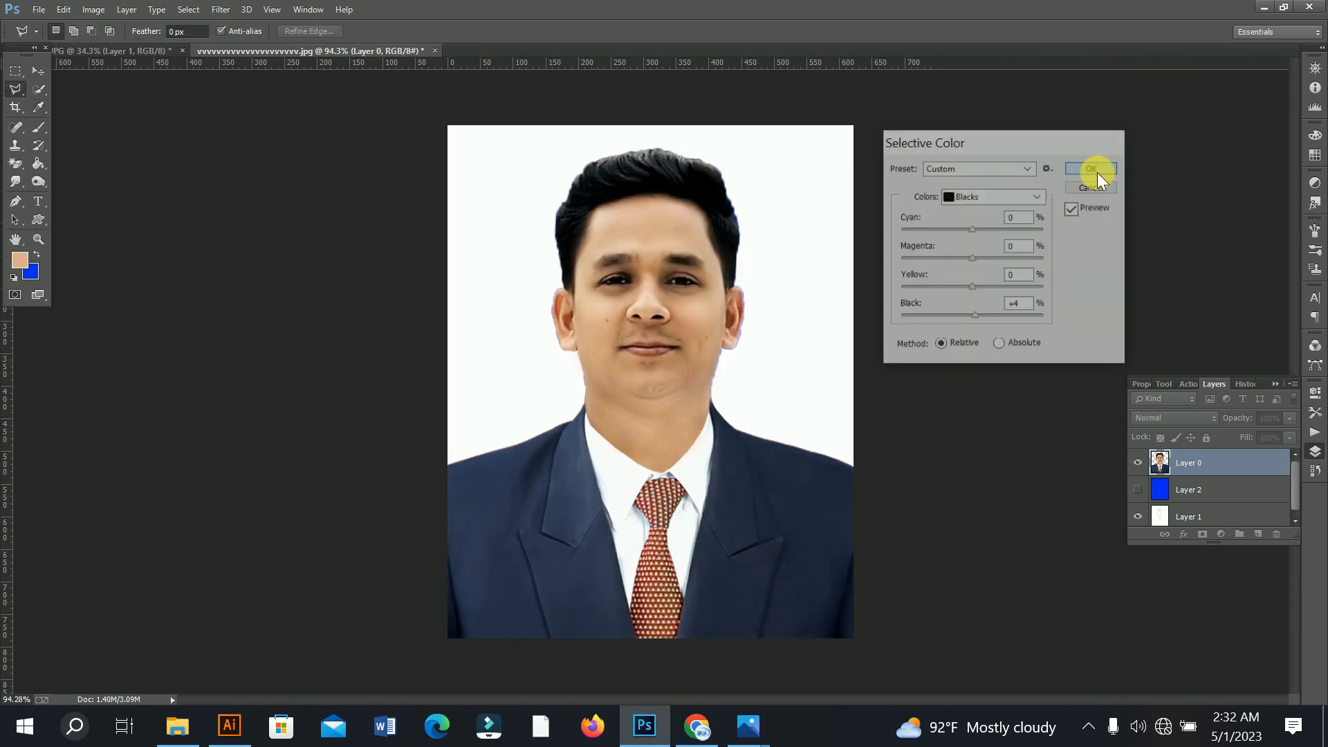
left_click_drag(643, 296, 585, 294)
left_click_drag(714, 331, 745, 377)
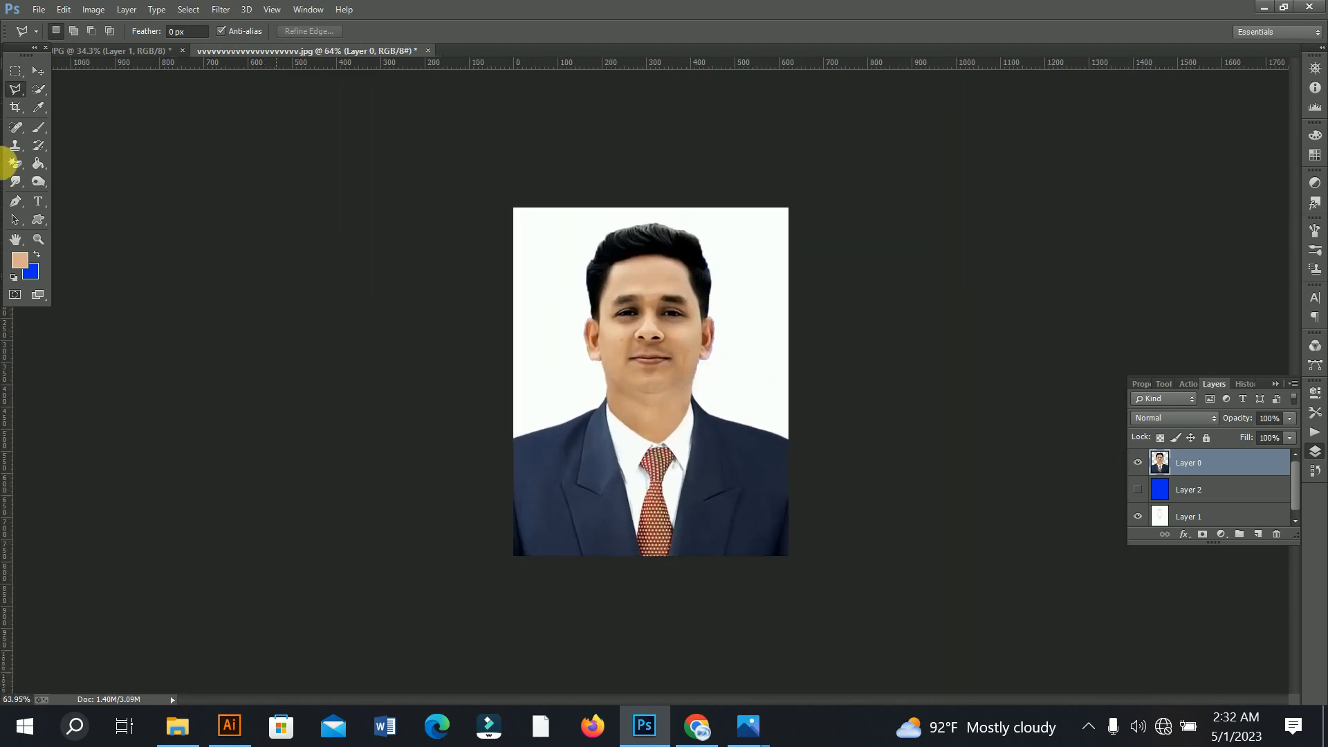
Step: Brighten Layer 0 slightly with a Curves adjustment, moving an RGB midtone point to input 136 and output 145
left_click(664, 304)
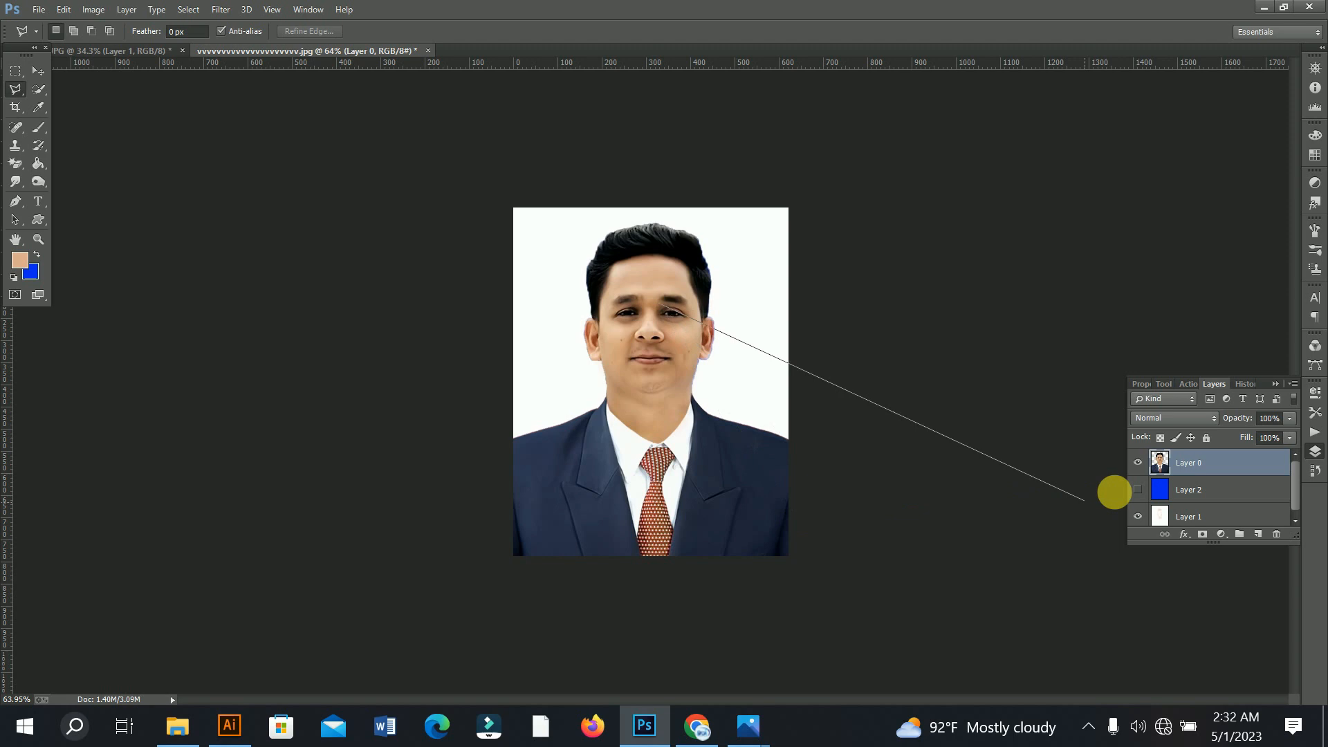
key("Escape")
left_click(706, 284)
key("ctrl+m")
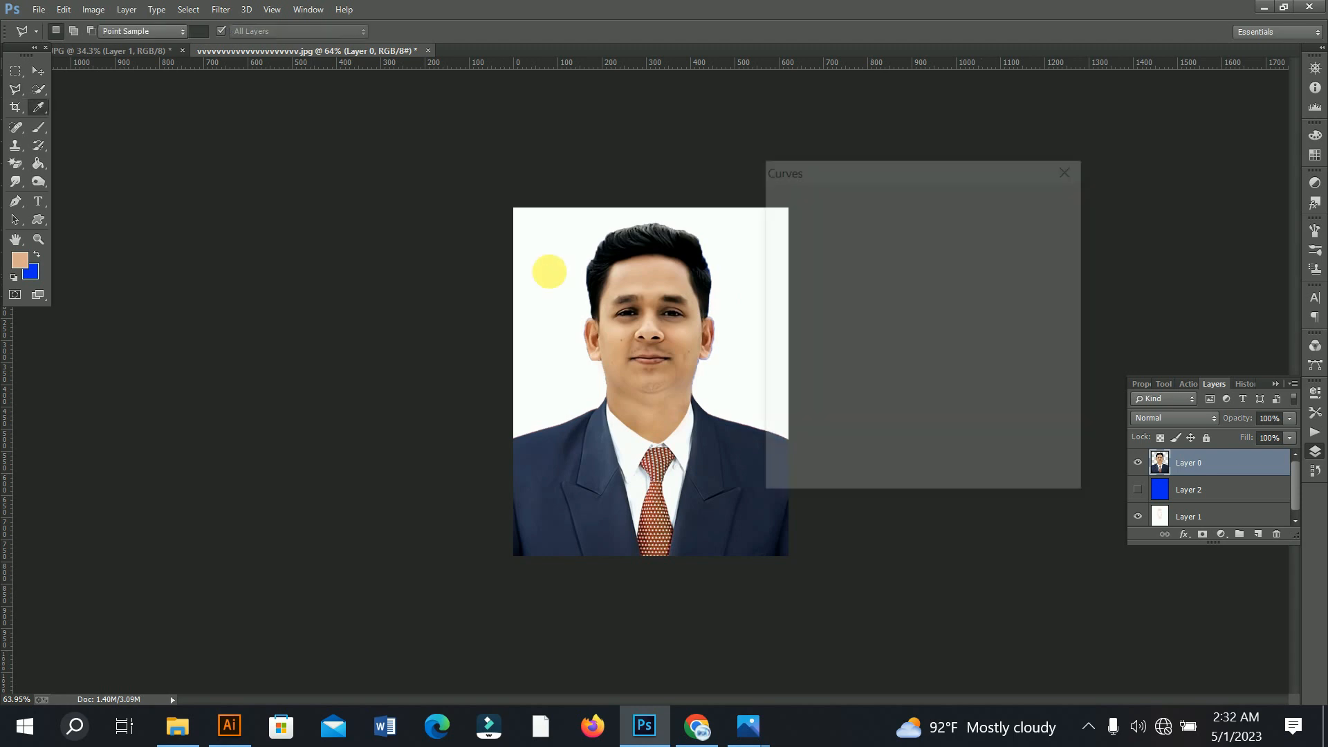
left_click(912, 309)
left_click_drag(915, 312, 913, 310)
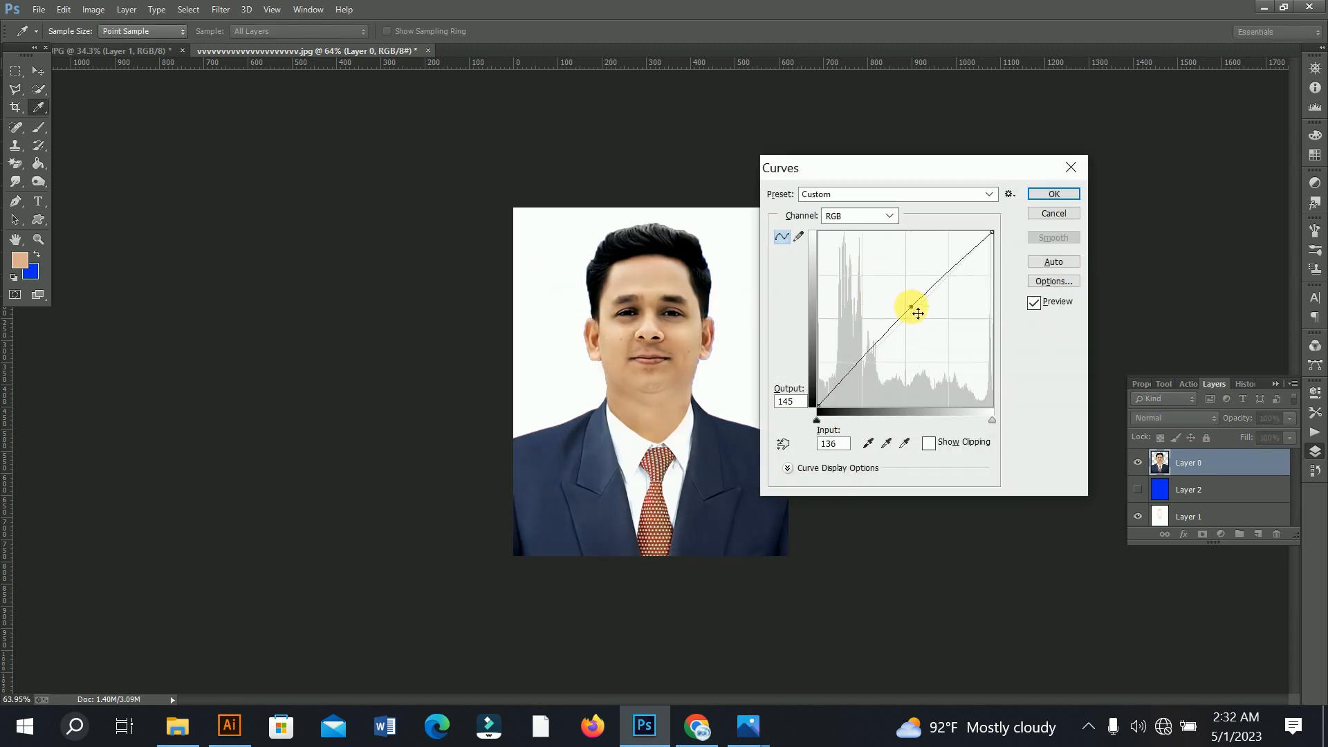
key("Return")
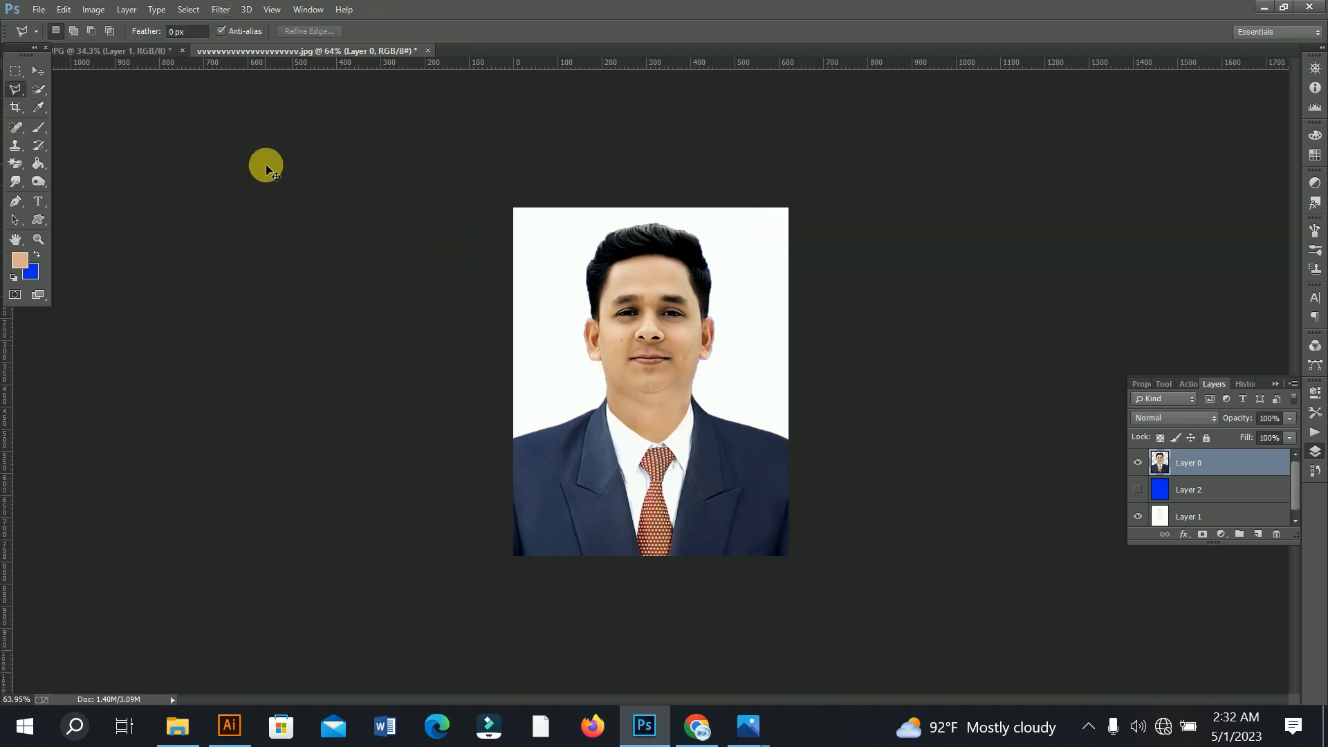
Step: Save a copy of the finished portrait to the Desktop in JPEG format, keeping the existing file name
key("ctrl+shift+s")
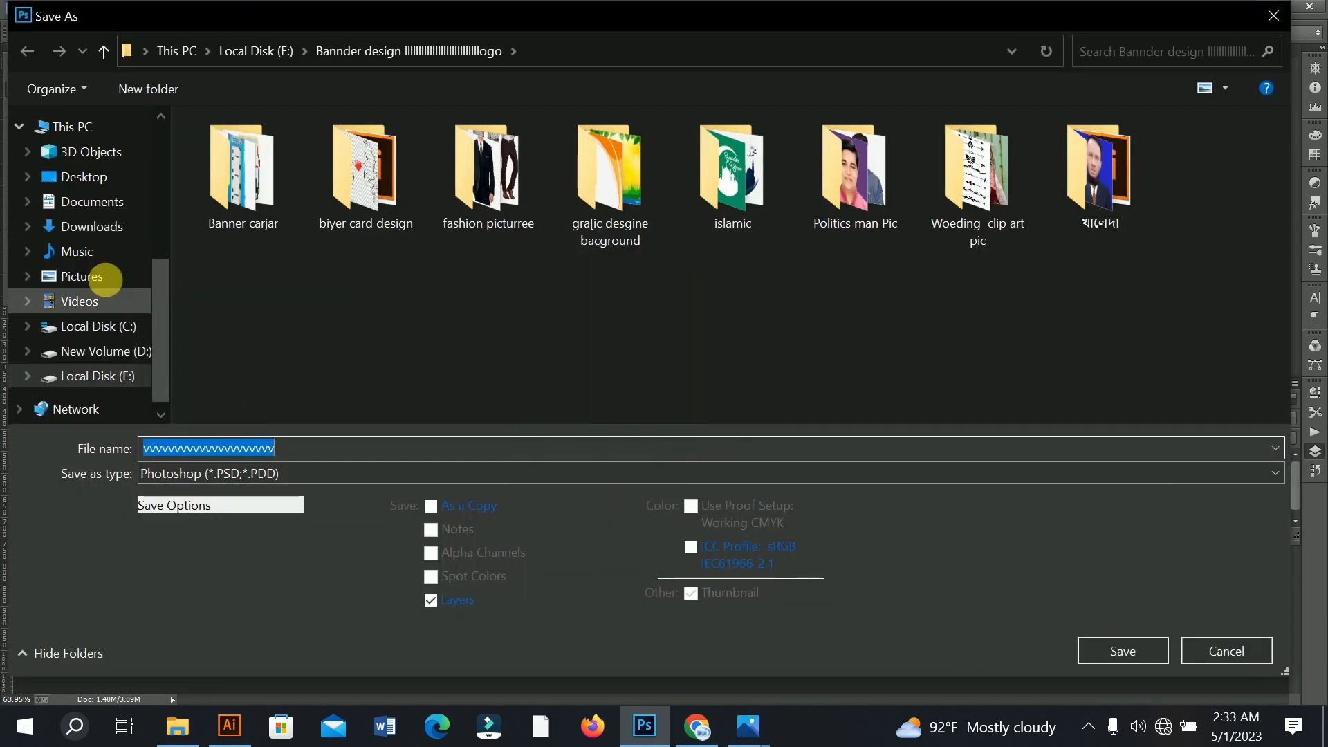
left_click(240, 470)
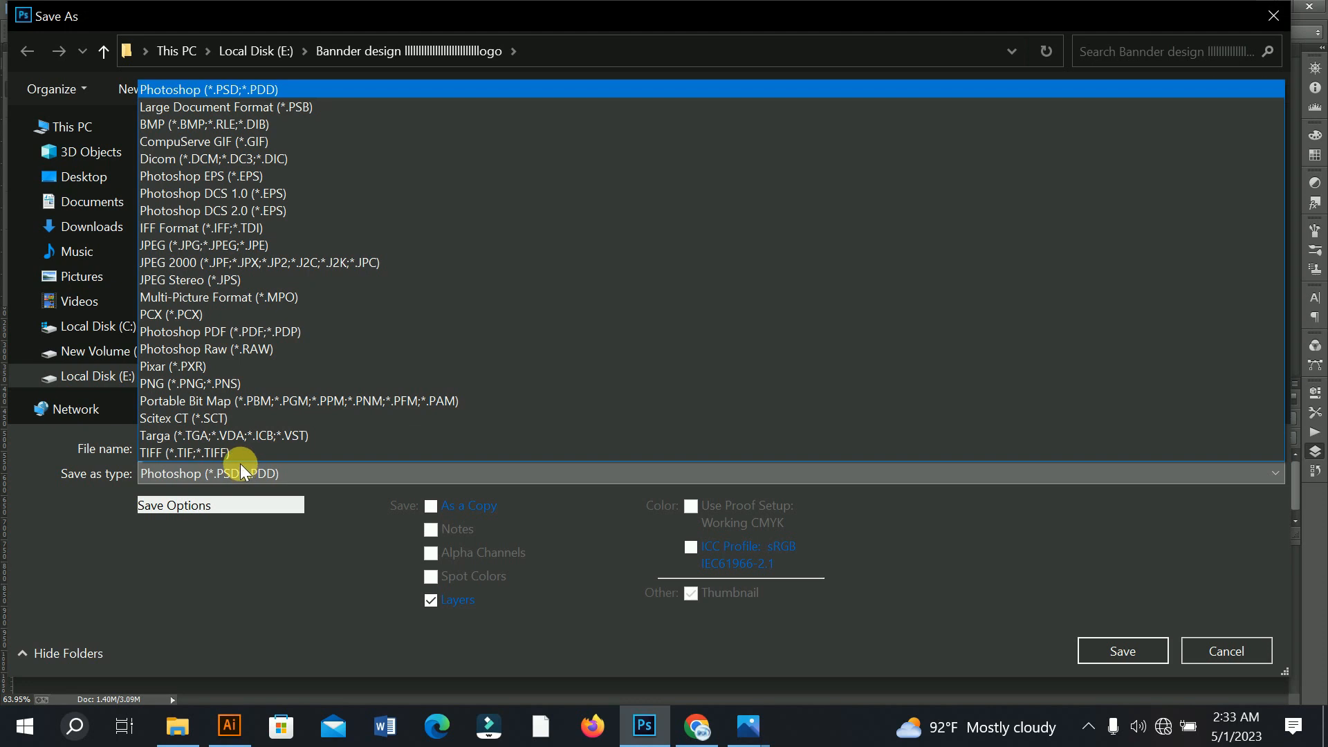
left_click(256, 246)
left_click(72, 176)
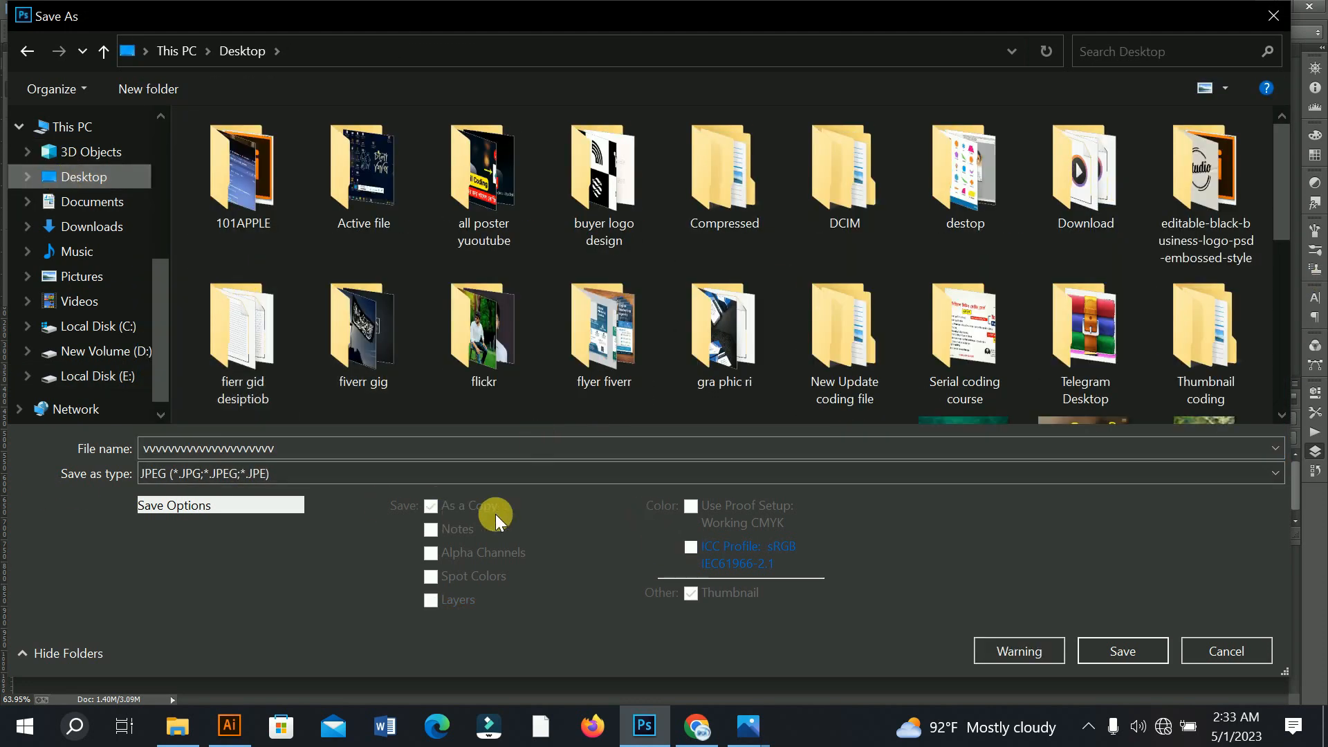
left_click(1123, 653)
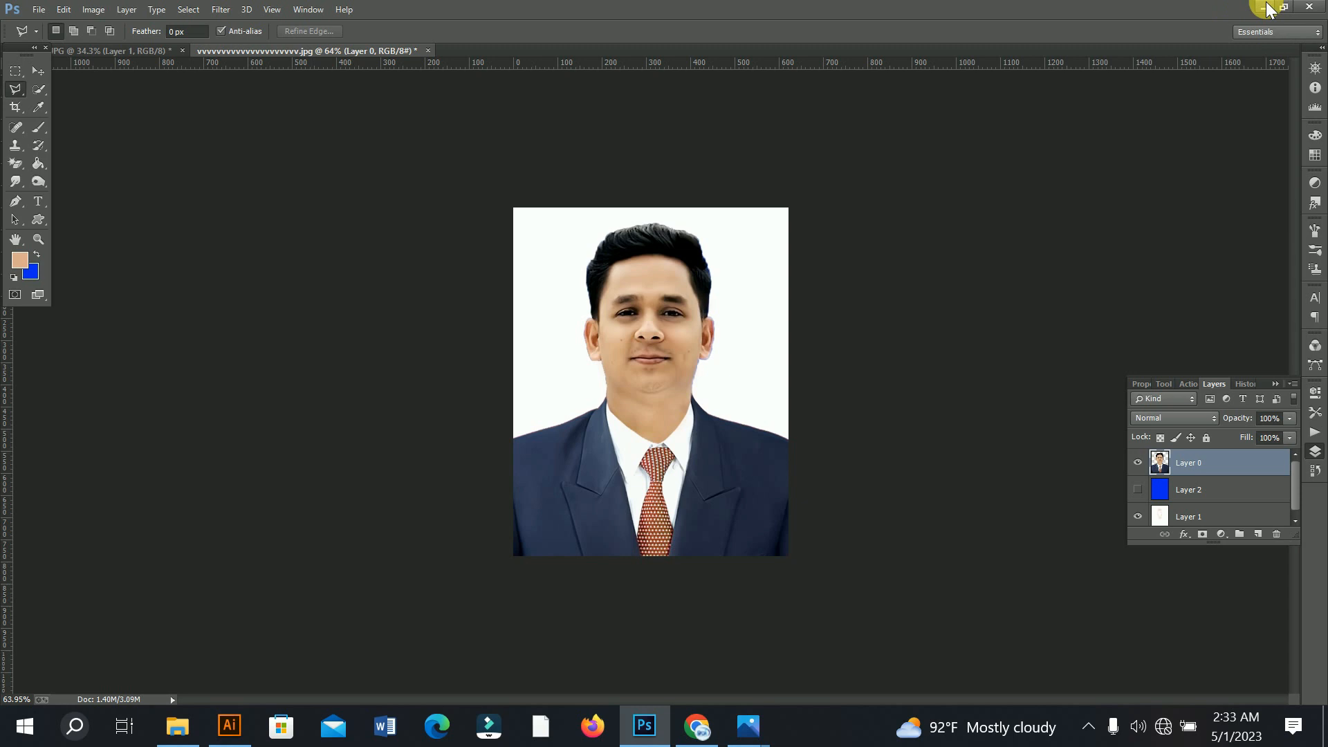
Step: Switch to the Windows desktop and check the saved JPEG portrait's file details
left_click(1263, 7)
left_click(1210, 16)
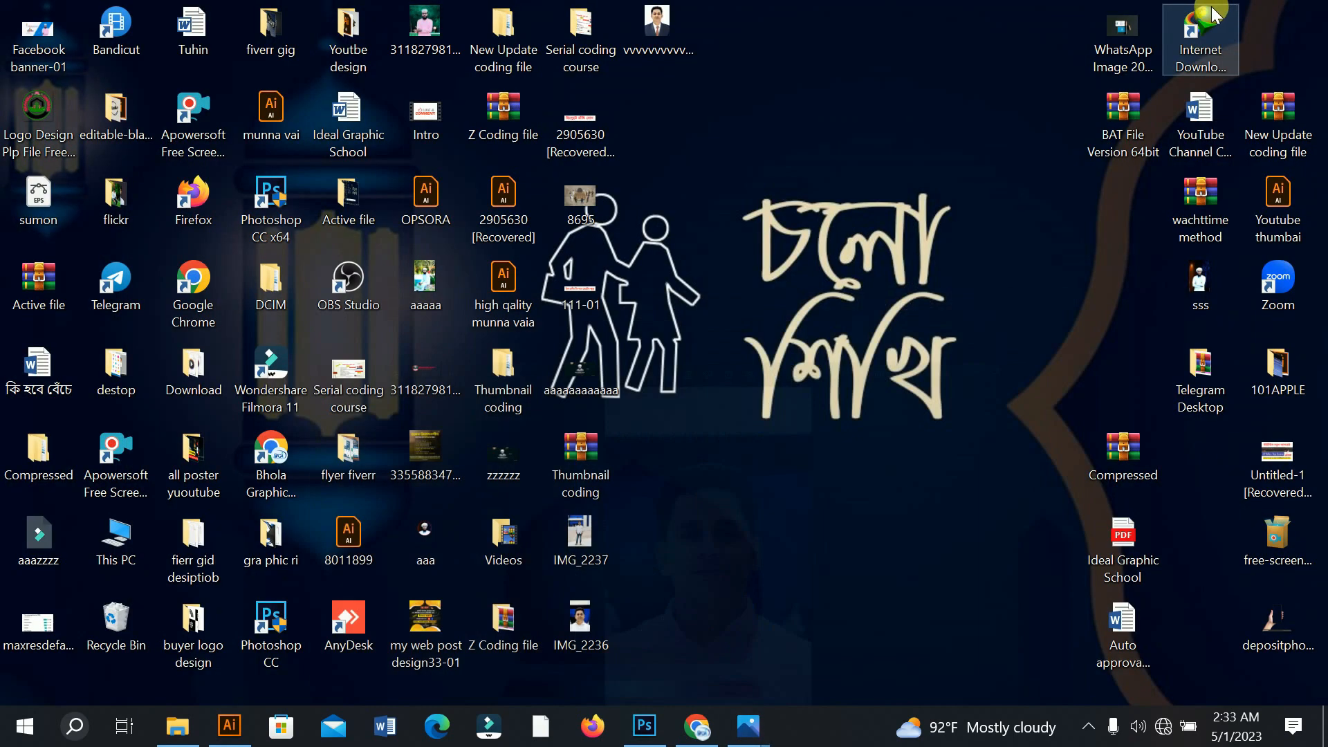
left_click(654, 22)
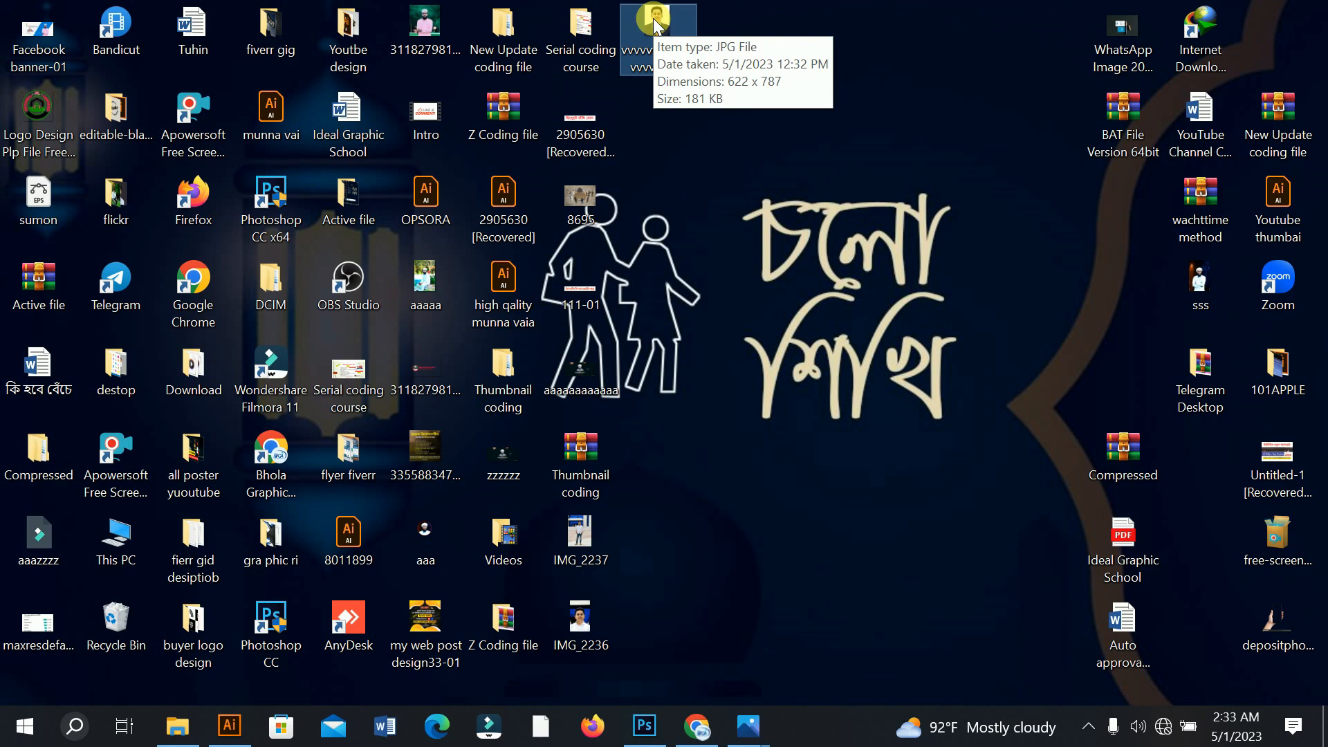
mouse_move(649, 627)
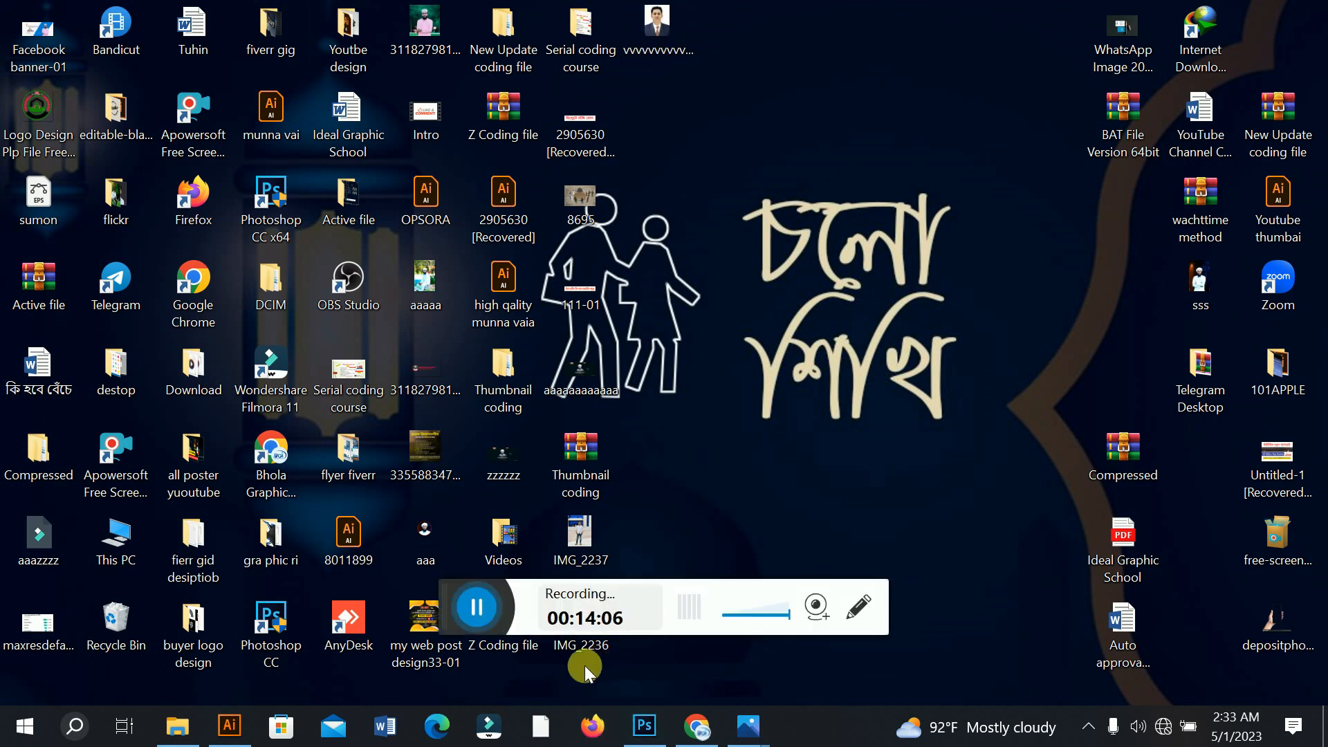